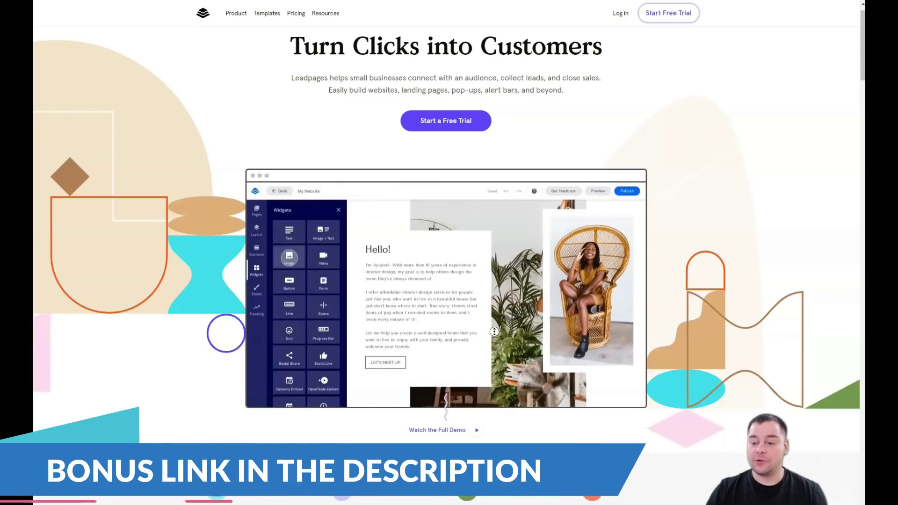
Scroll down through the Landing Pages list of drafts and back to the top.
scroll(495, 337, "down", 2)
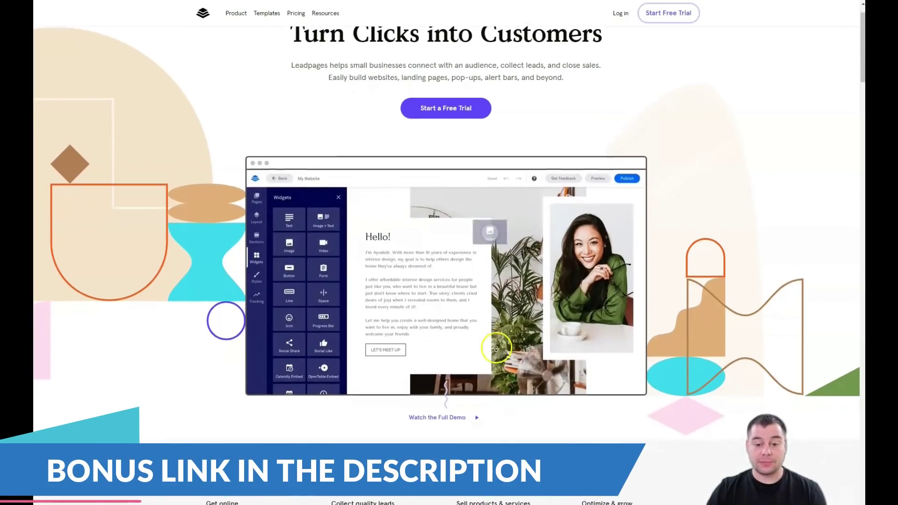
scroll(494, 349, "down", 3)
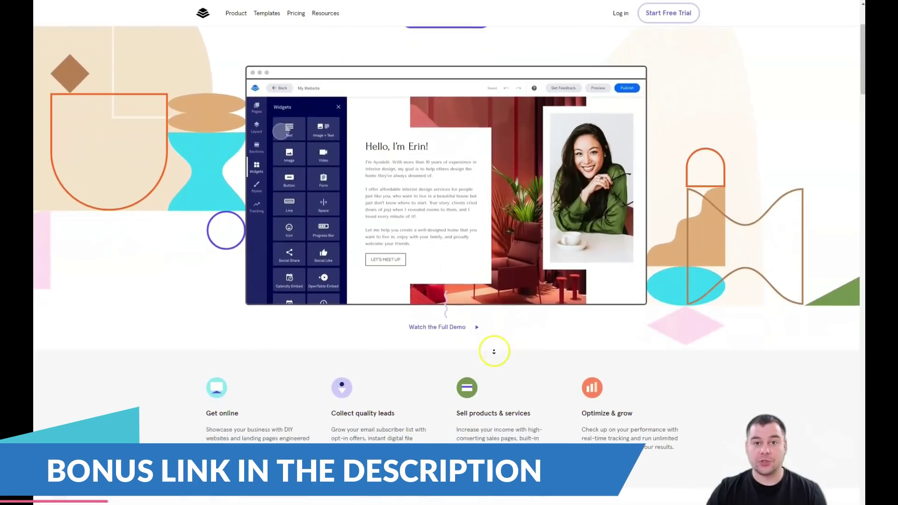
scroll(494, 352, "down", 3)
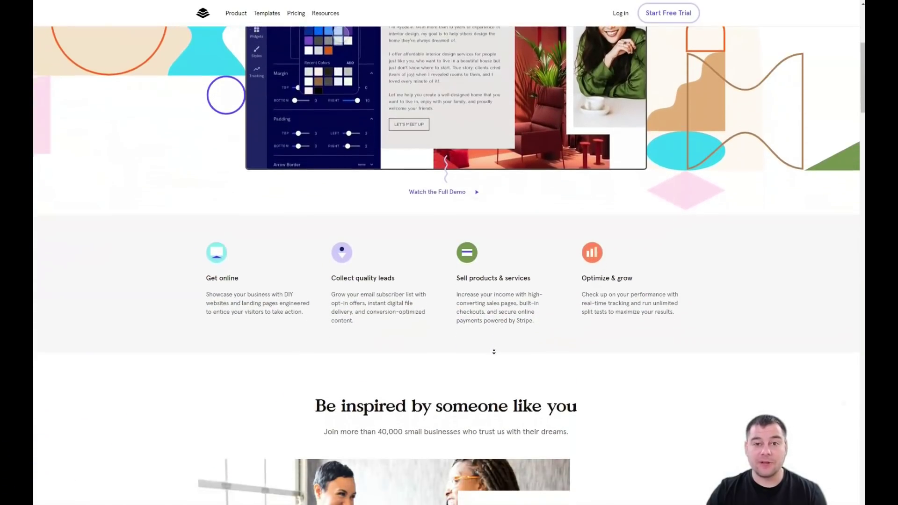
scroll(494, 352, "down", 3)
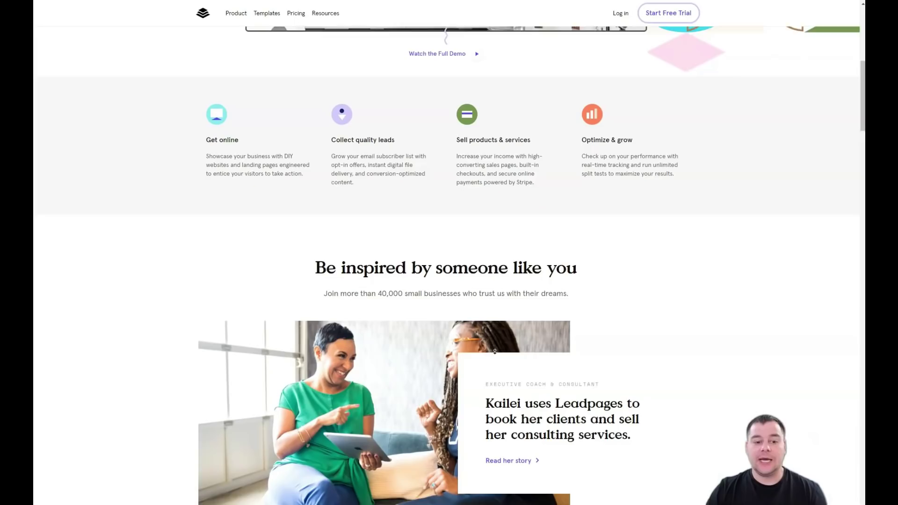
scroll(494, 351, "down", 3)
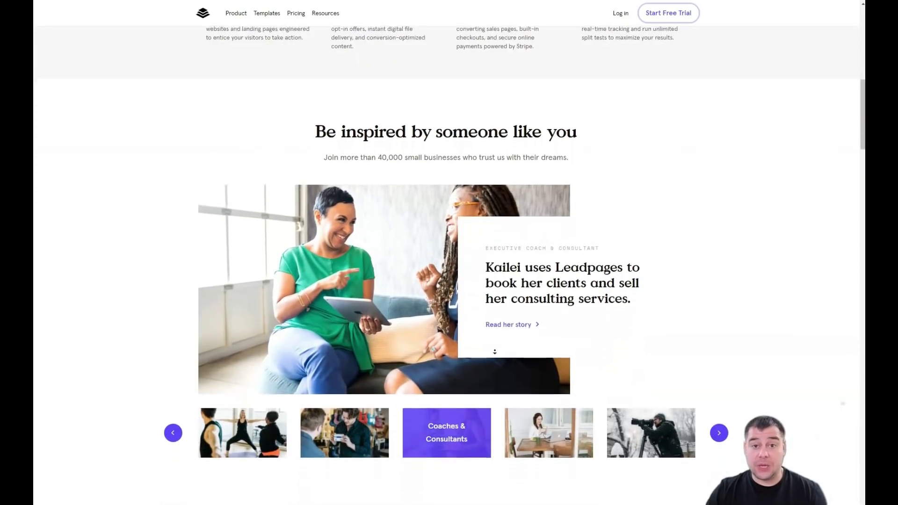
scroll(494, 351, "down", 3)
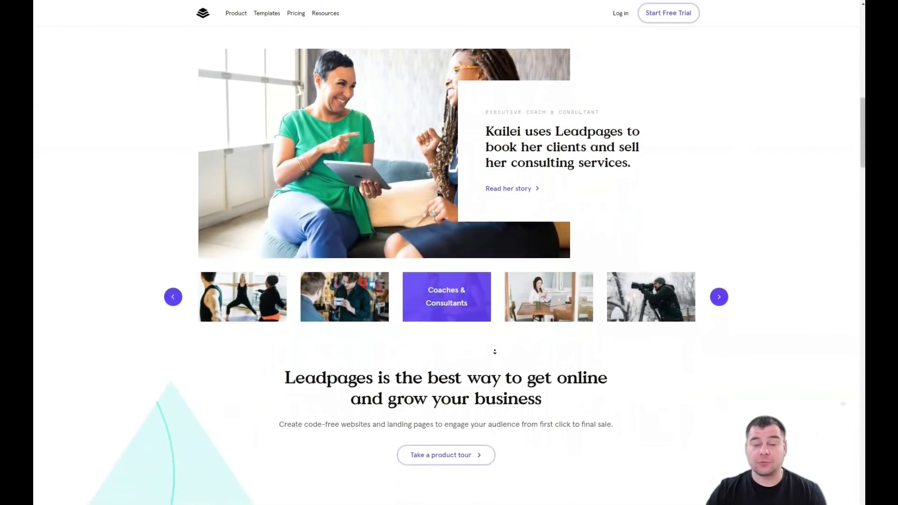
scroll(495, 351, "down", 3)
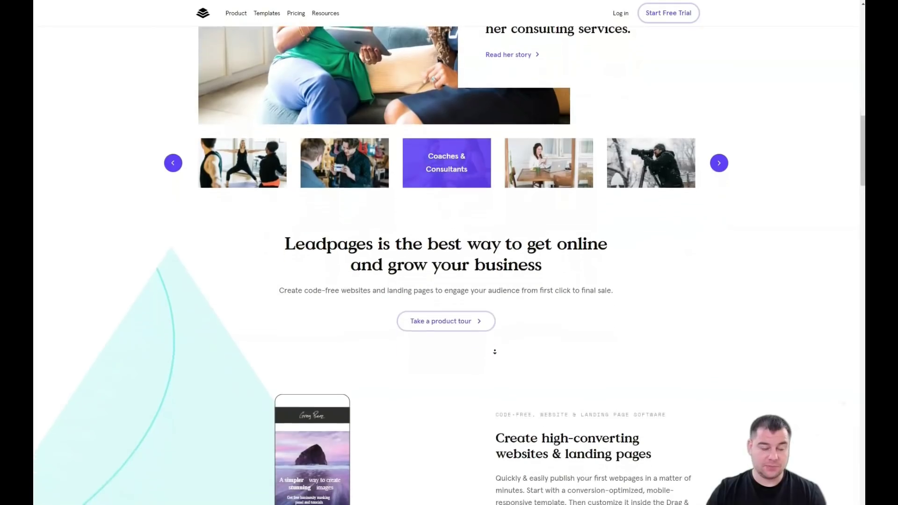
scroll(490, 355, "down", 4)
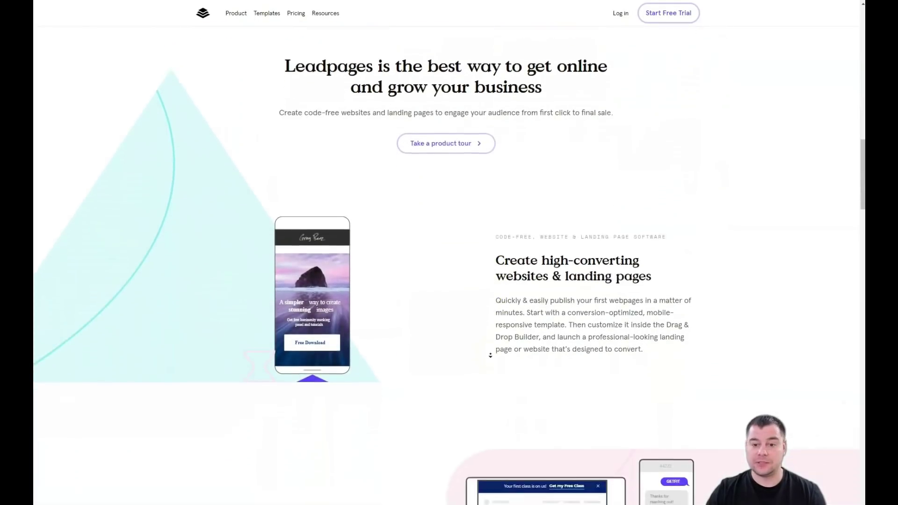
scroll(491, 356, "down", 4)
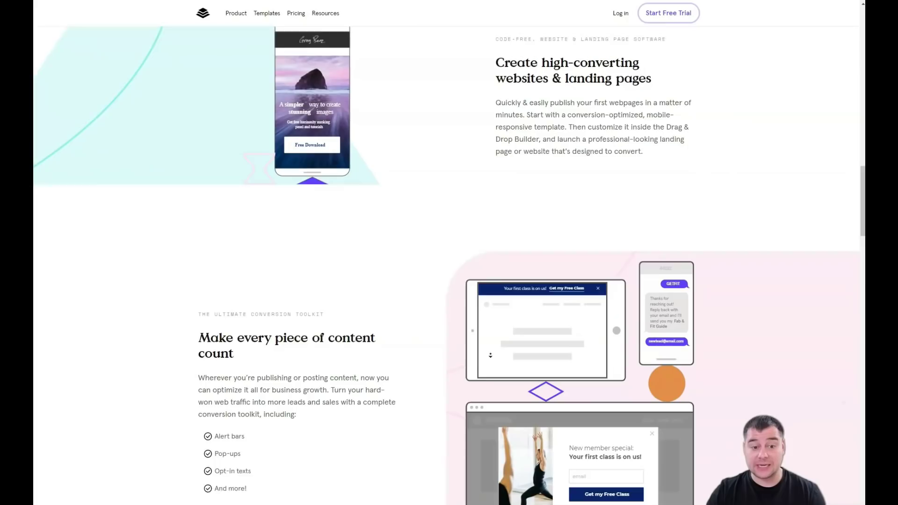
scroll(491, 355, "down", 4)
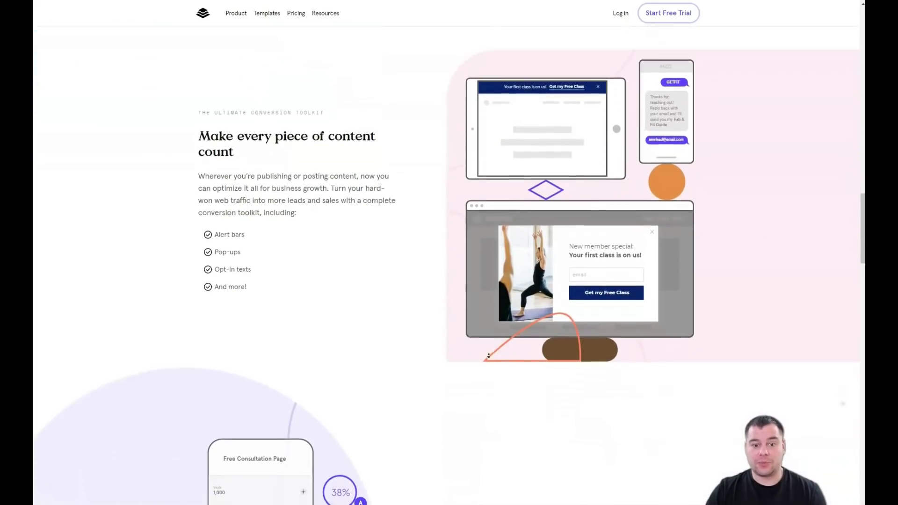
scroll(488, 355, "down", 4)
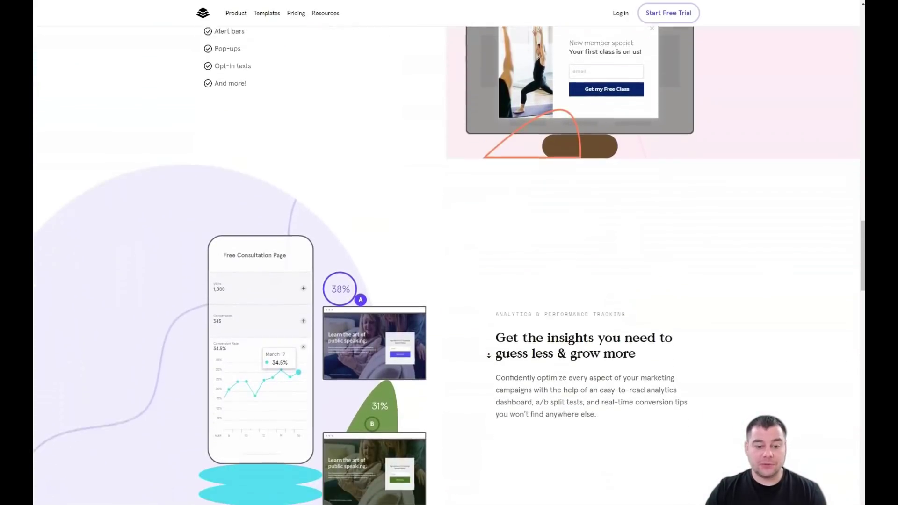
scroll(489, 356, "down", 4)
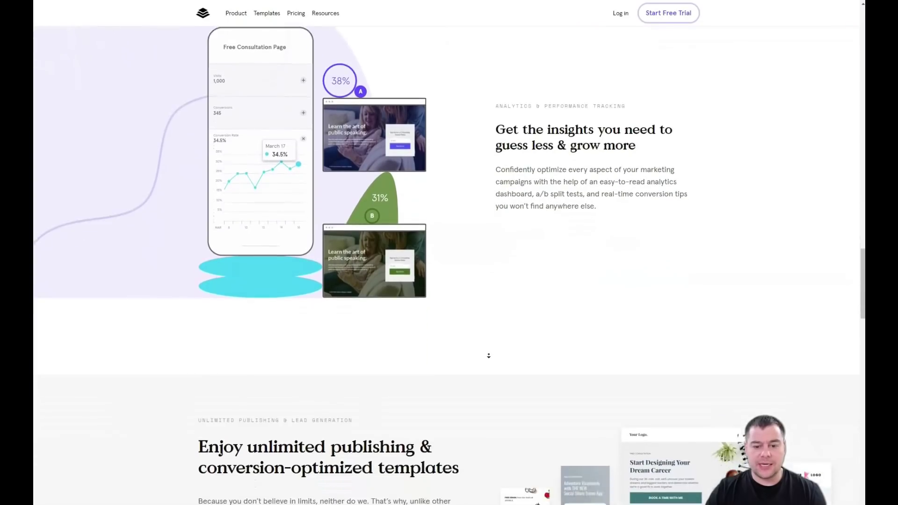
scroll(488, 355, "down", 4)
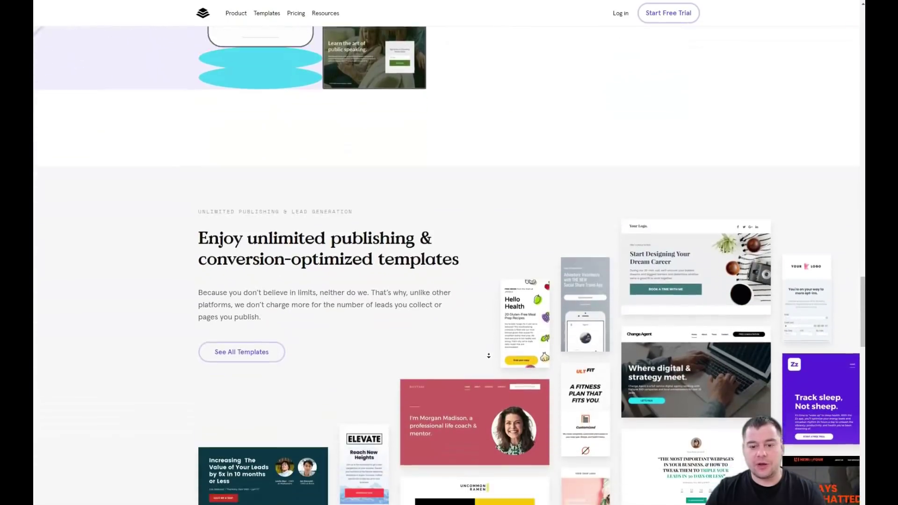
scroll(488, 356, "down", 4)
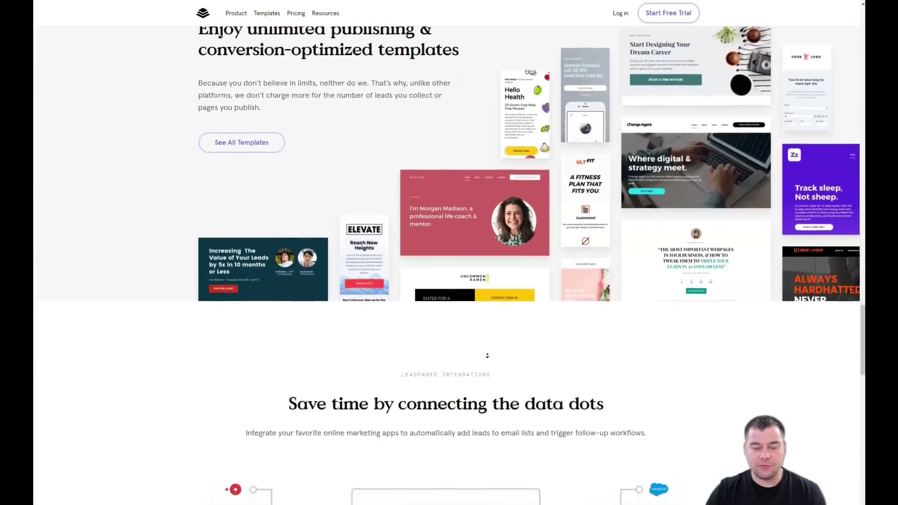
scroll(487, 355, "down", 4)
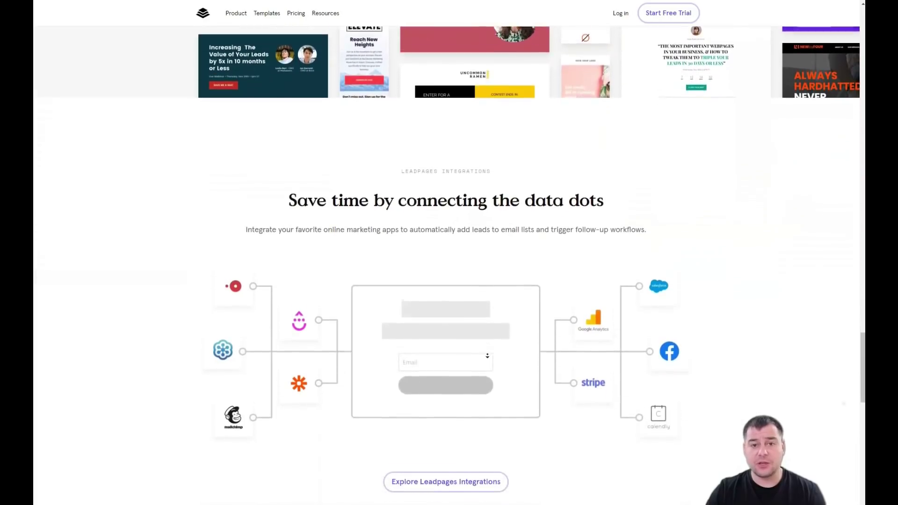
scroll(487, 355, "down", 4)
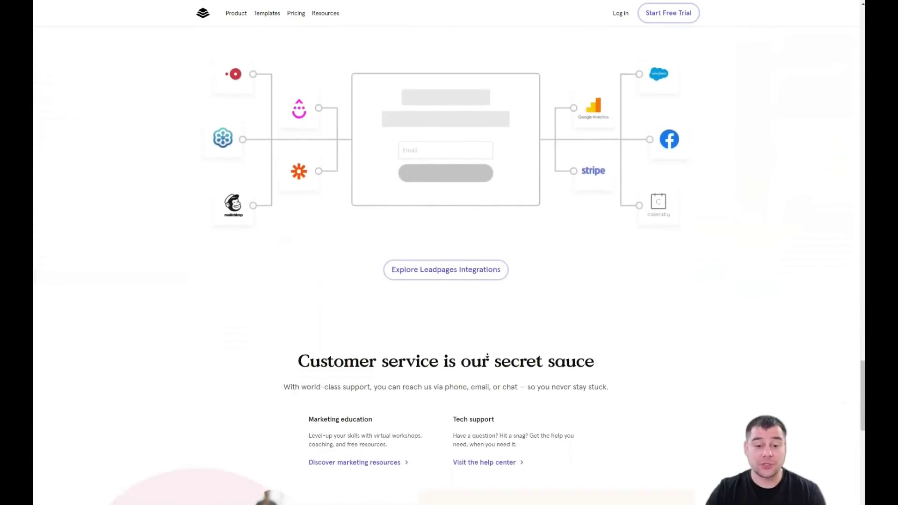
scroll(487, 355, "down", 4)
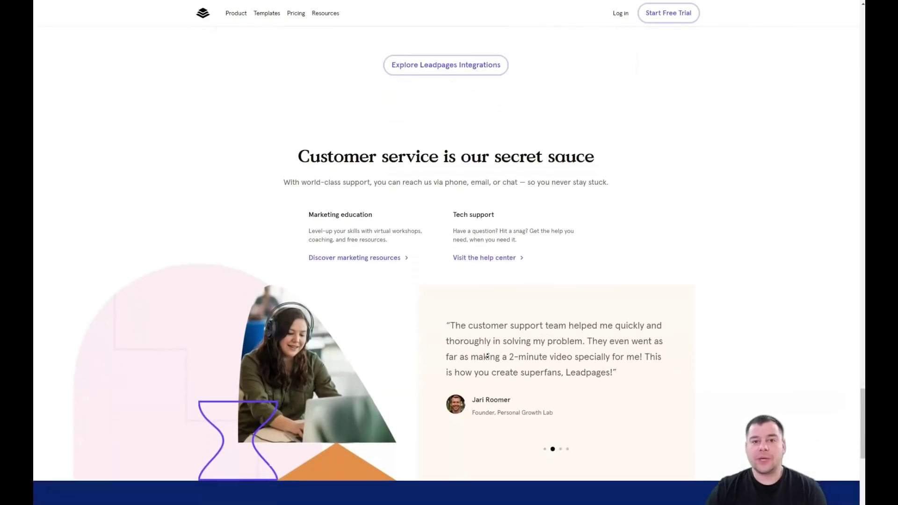
scroll(487, 356, "down", 4)
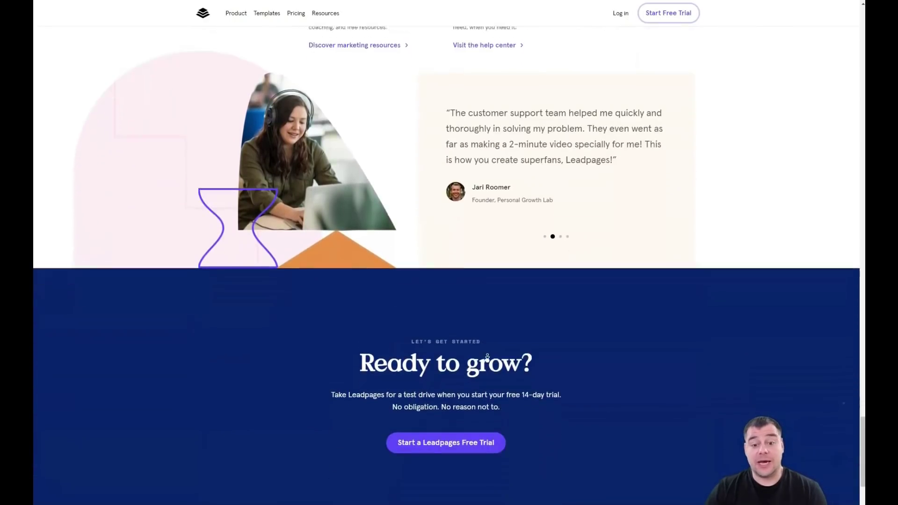
scroll(488, 353, "down", 1)
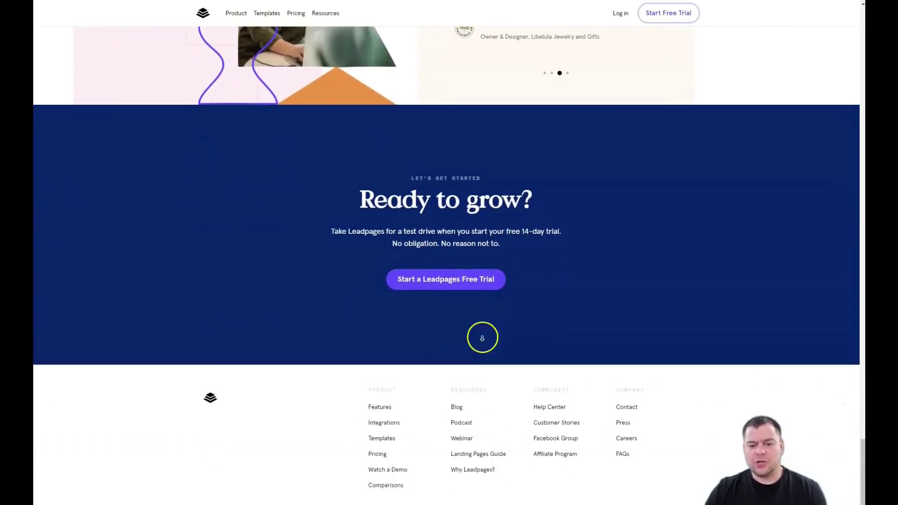
scroll(481, 335, "up", 15)
scroll(463, 279, "up", 20)
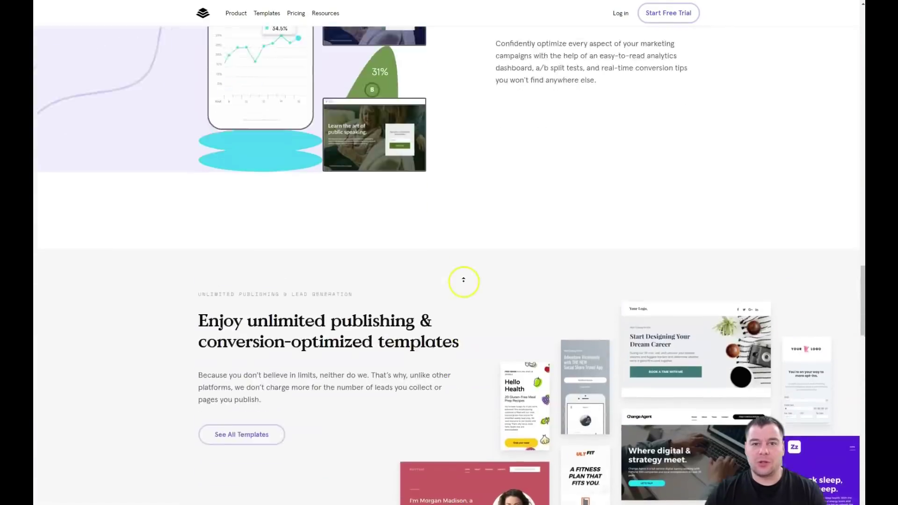
scroll(458, 287, "up", 9)
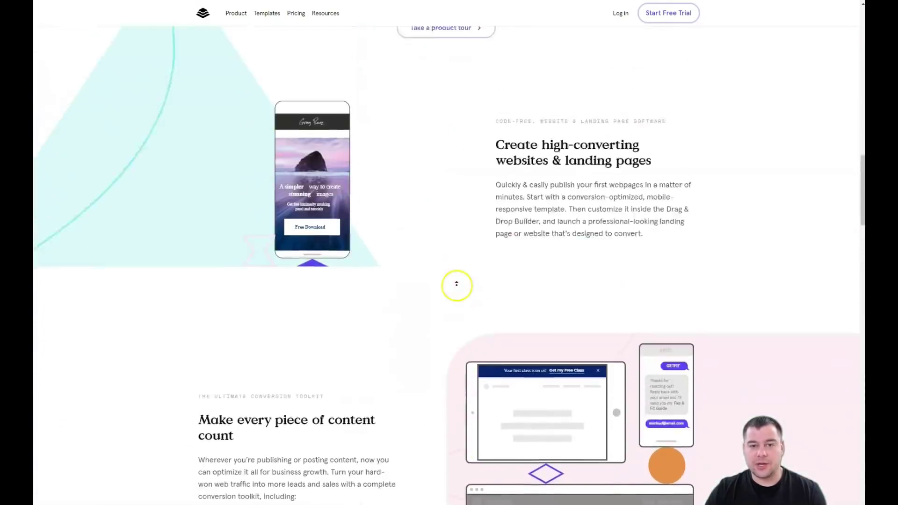
scroll(454, 300, "up", 5)
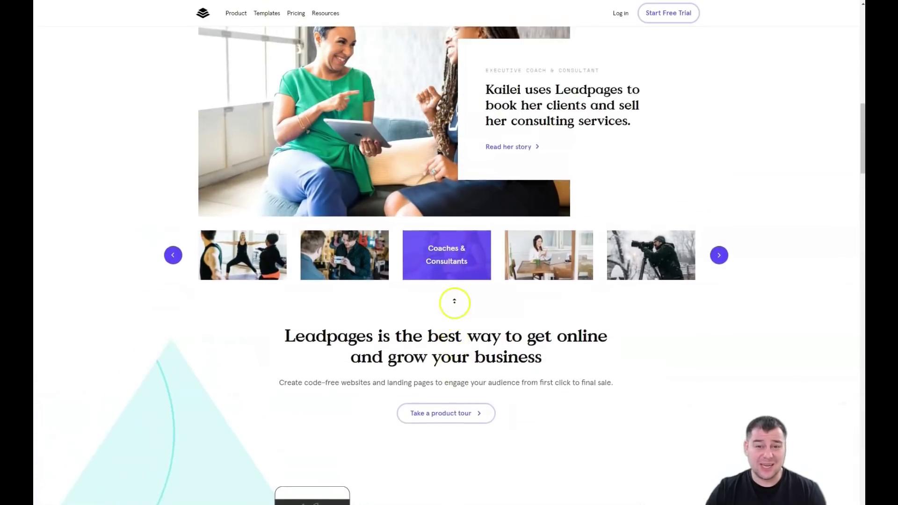
scroll(459, 314, "up", 3)
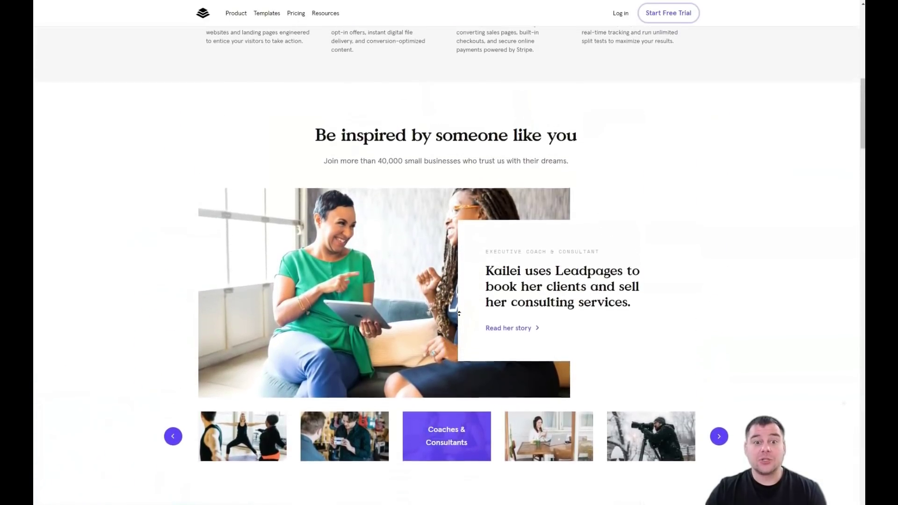
scroll(458, 314, "up", 3)
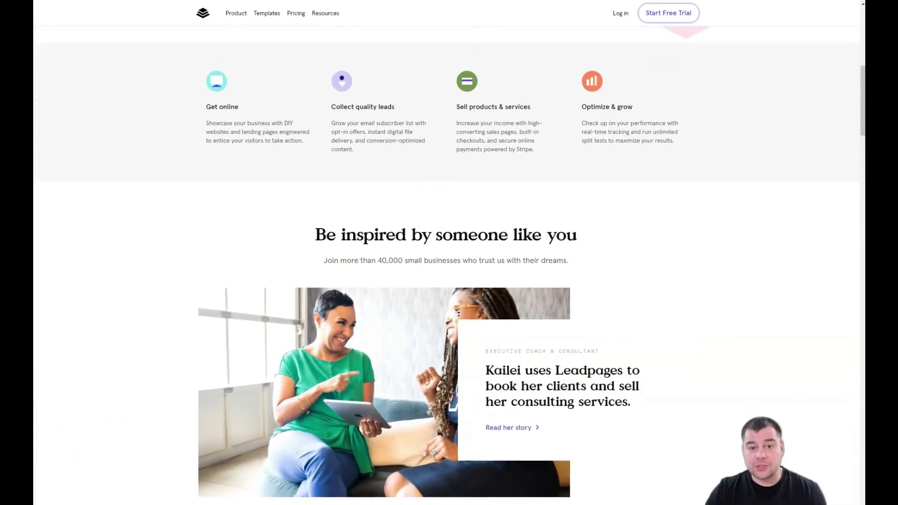
scroll(459, 318, "up", 2)
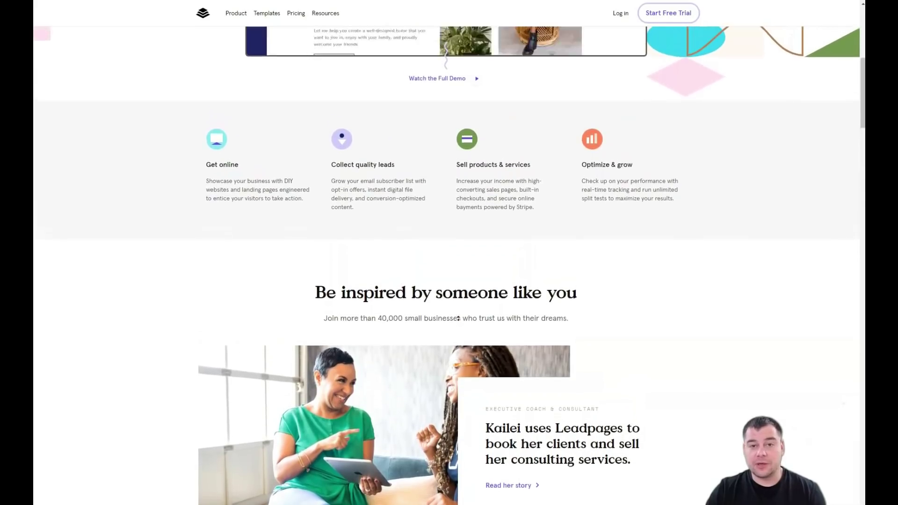
scroll(459, 318, "up", 2)
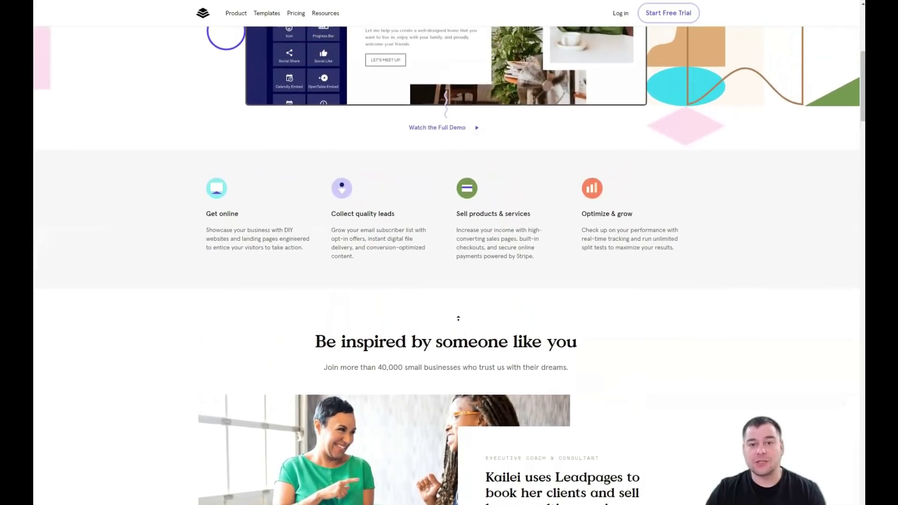
scroll(458, 318, "up", 2)
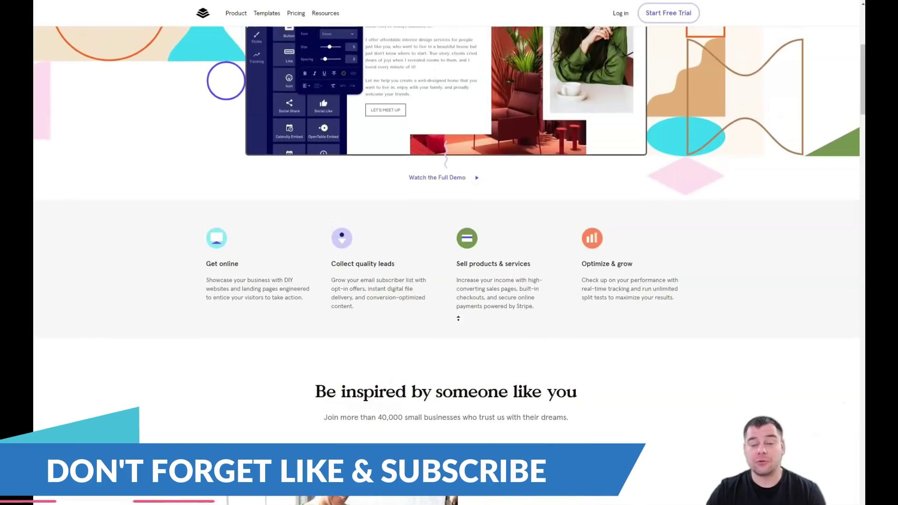
scroll(458, 319, "up", 2)
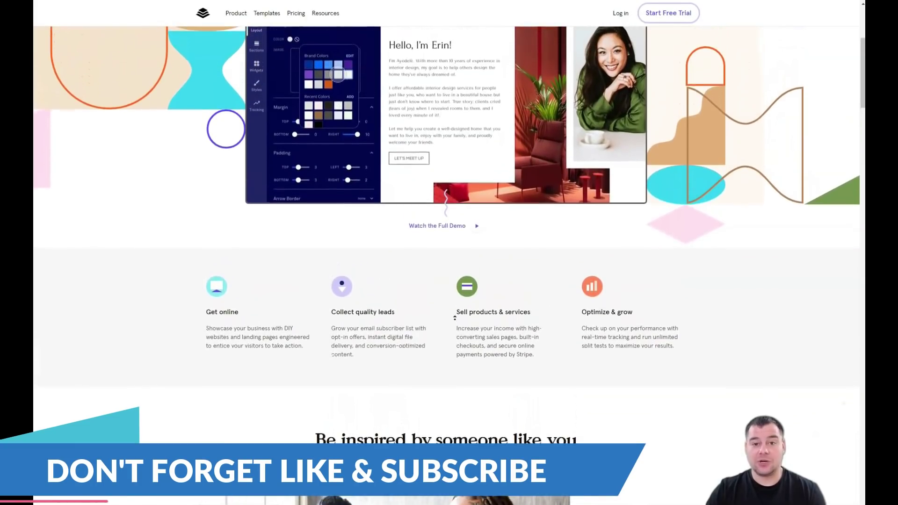
scroll(455, 311, "up", 2)
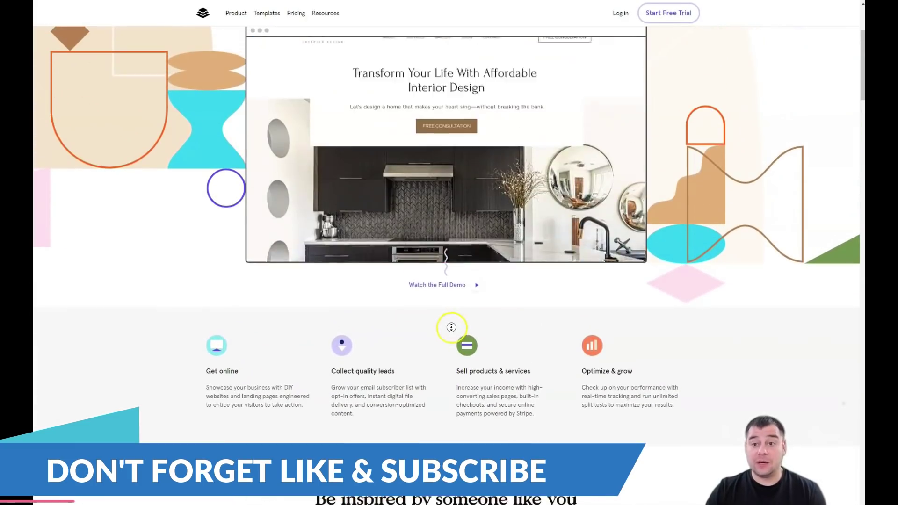
Expand and collapse the Conversion Tools menu to glance at options like Pop-Ups.
left_click(446, 320)
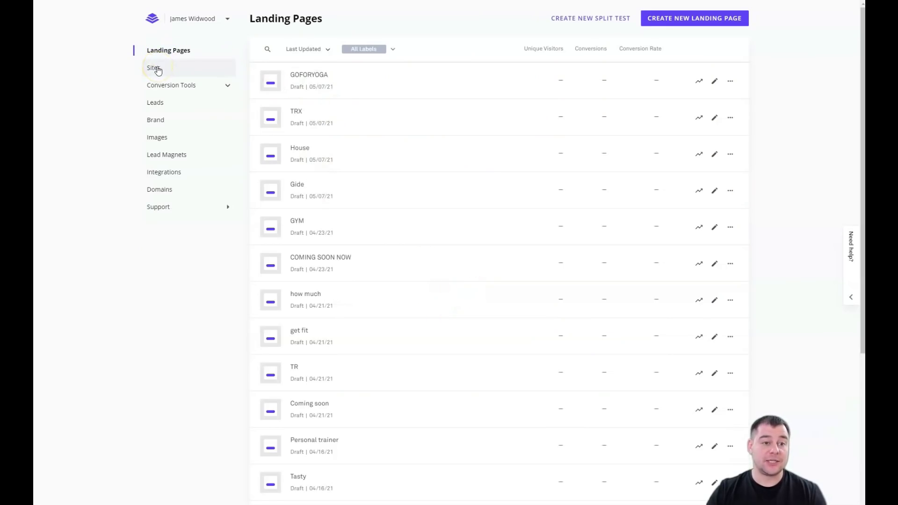
left_click(226, 86)
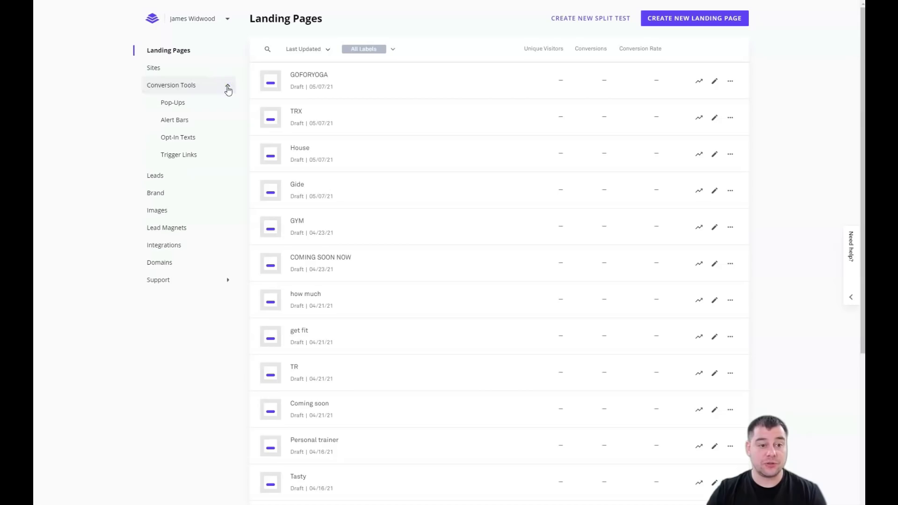
left_click(227, 87)
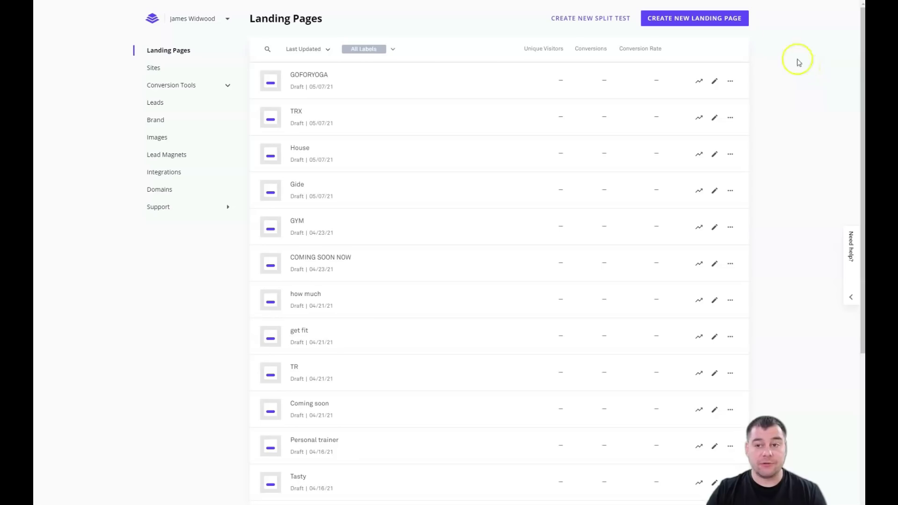
Start a new landing page and check the Page Type and Industry template filters.
left_click(683, 21)
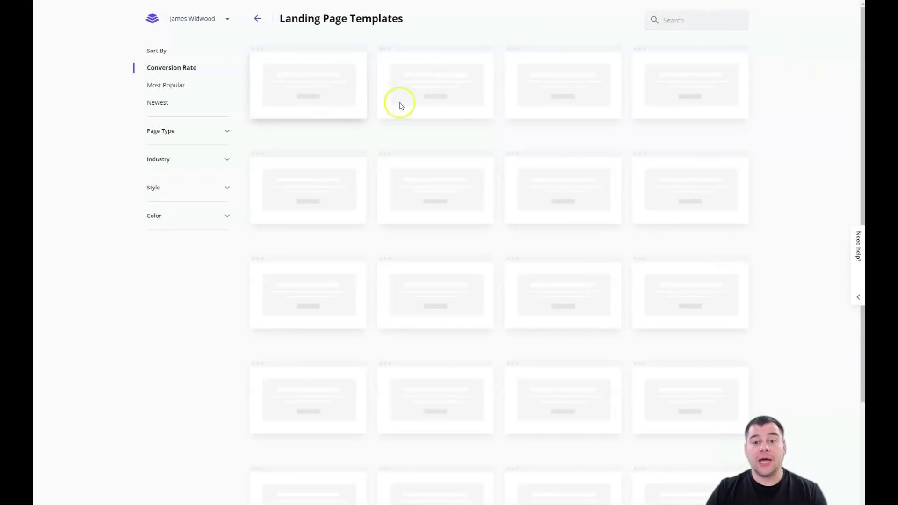
mouse_move(544, 173)
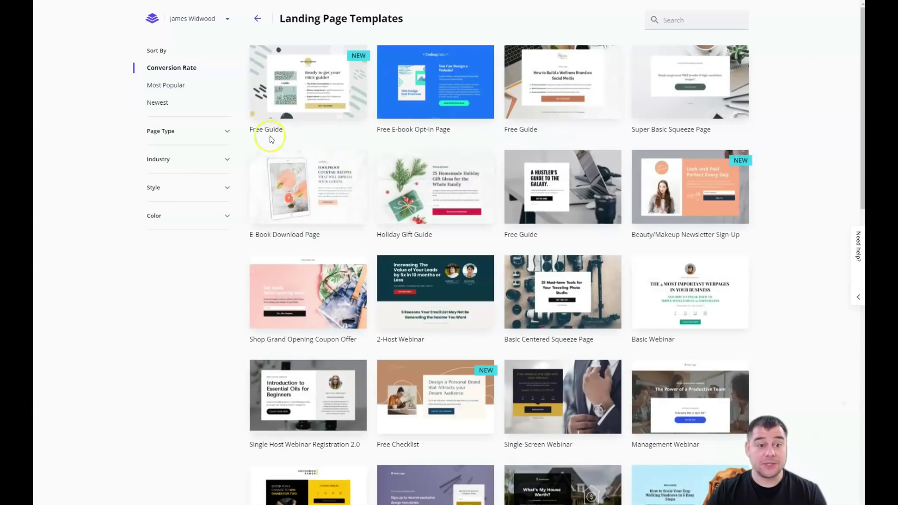
left_click(227, 132)
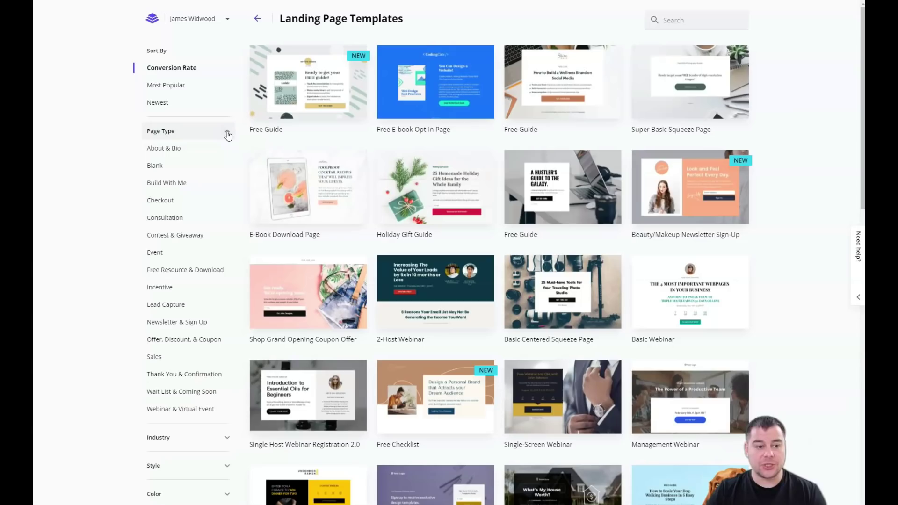
left_click(228, 134)
left_click(226, 161)
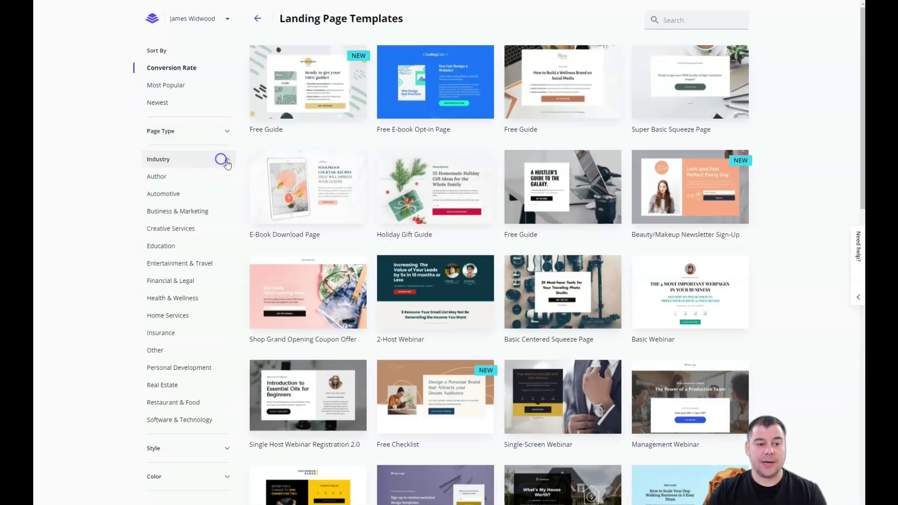
left_click(227, 161)
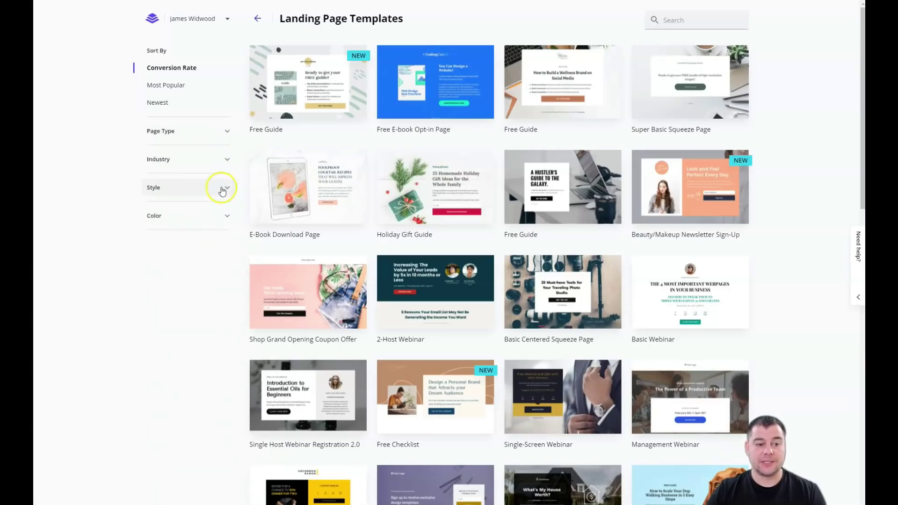
Scroll the template gallery to the Site Coming Soon template.
scroll(429, 251, "down", 5)
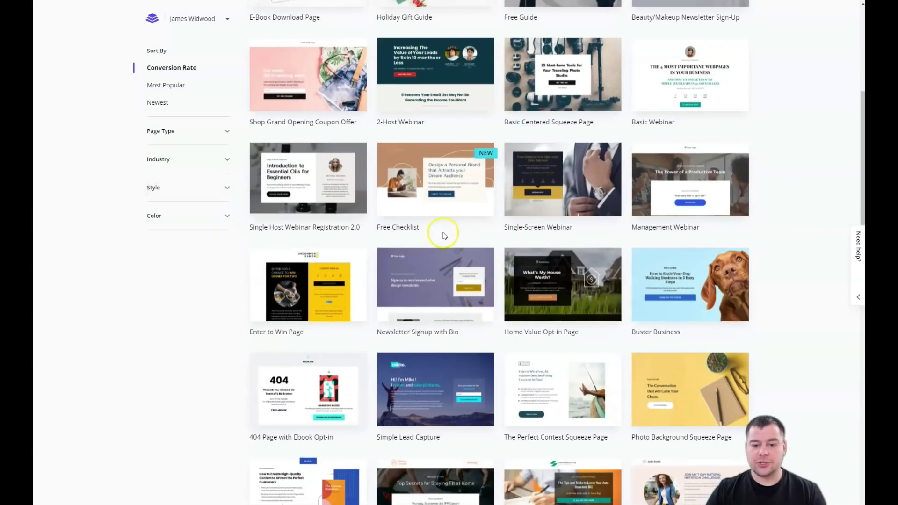
scroll(445, 236, "down", 6)
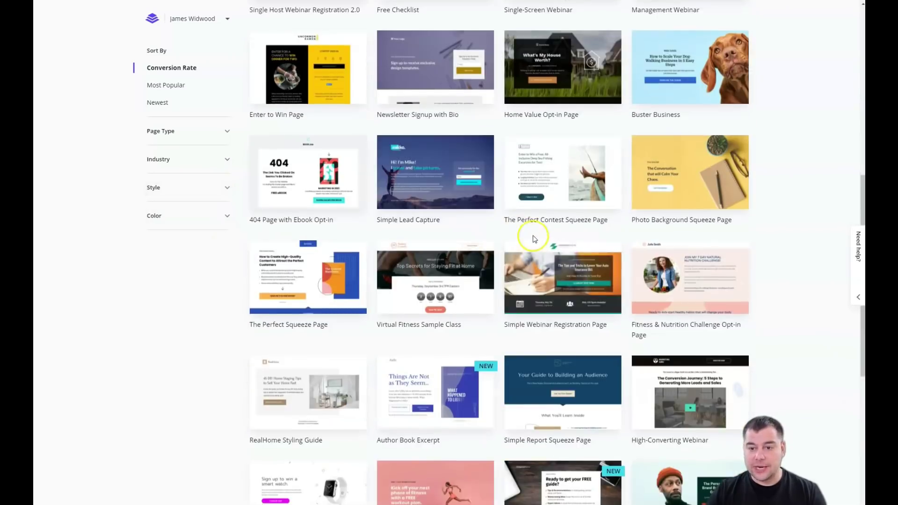
scroll(532, 235, "down", 5)
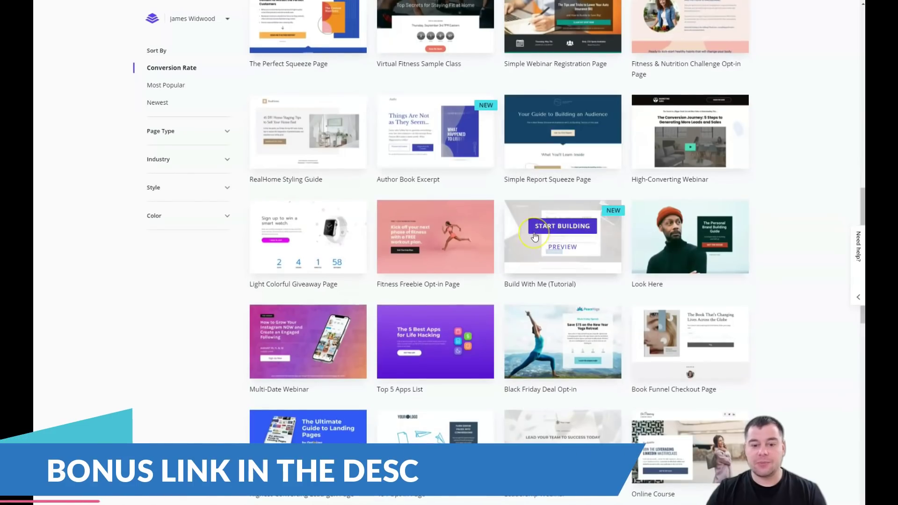
scroll(535, 228, "down", 7)
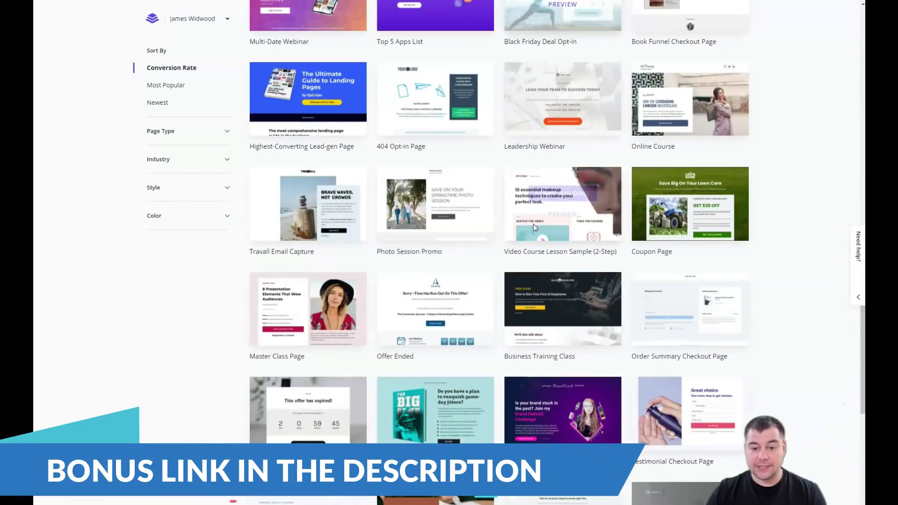
scroll(535, 228, "down", 4)
scroll(536, 228, "up", 1)
scroll(536, 228, "down", 3)
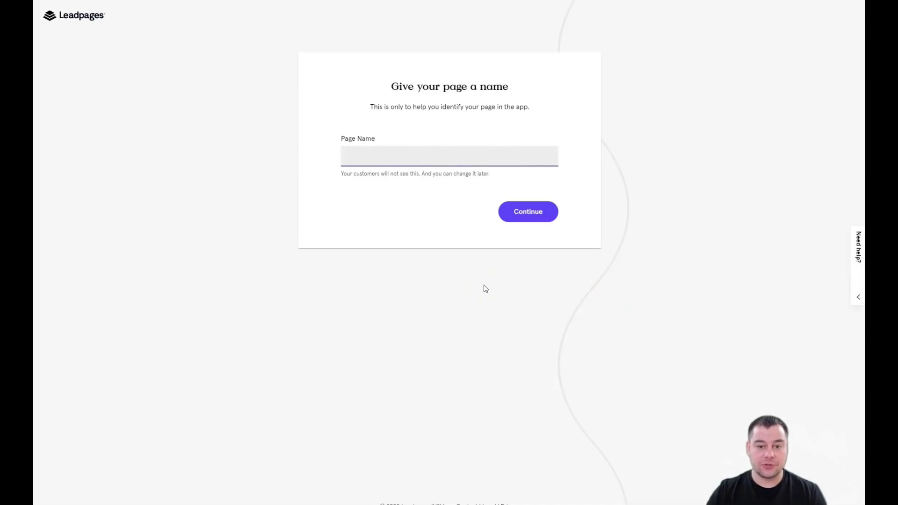
Name the page 'SOON' and continue into the editor.
type("SOON")
left_click(522, 219)
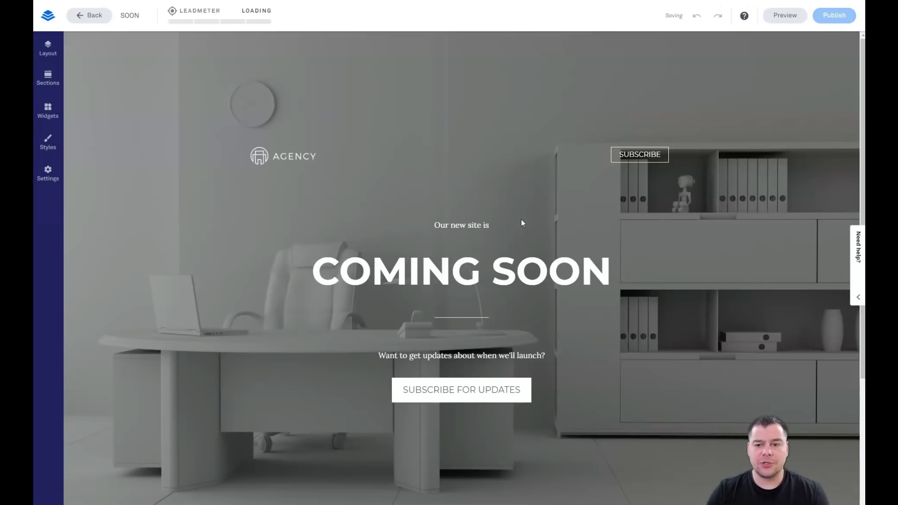
left_click(332, 215)
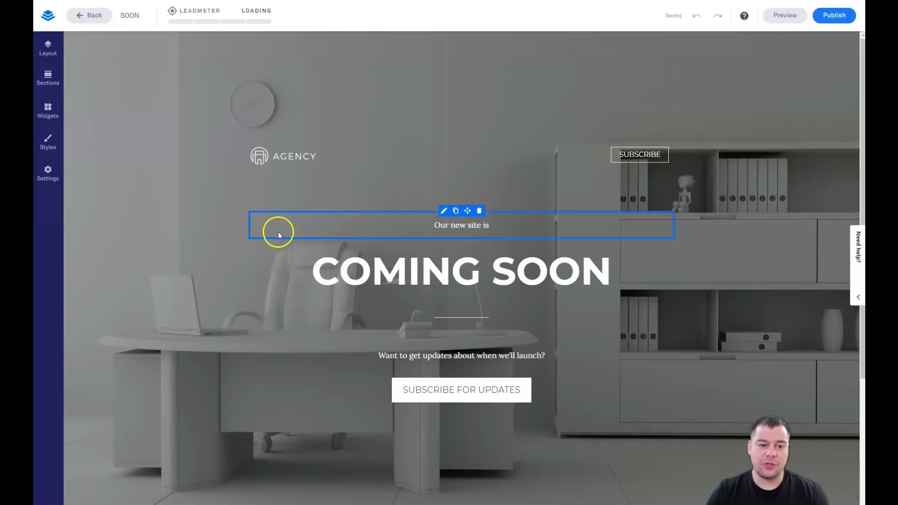
scroll(410, 164, "down", 5)
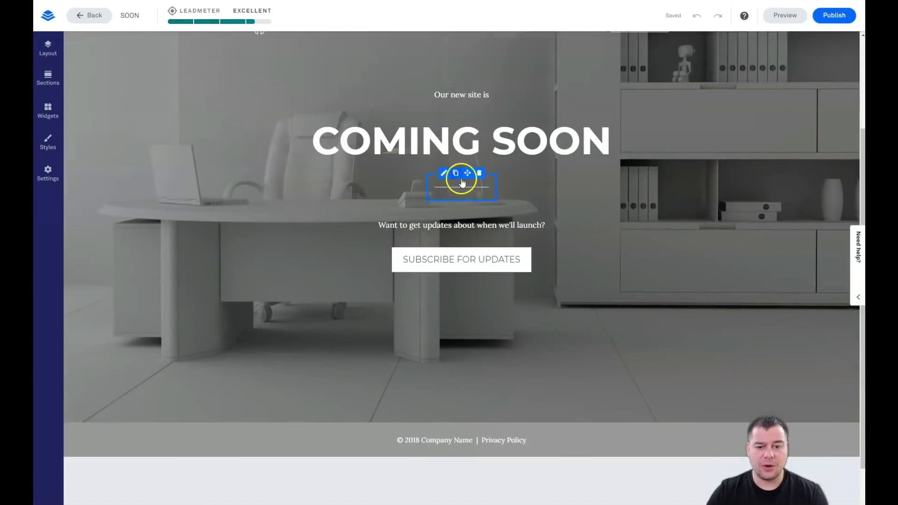
scroll(568, 201, "up", 5)
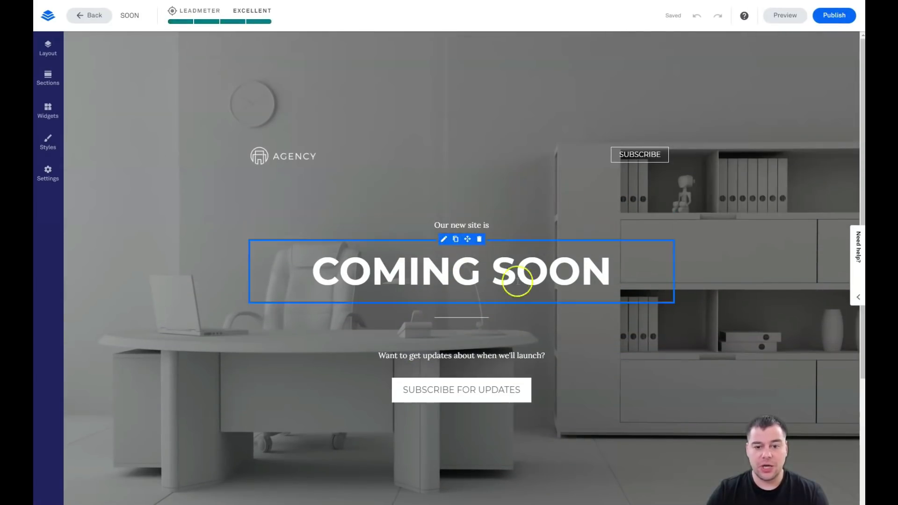
scroll(487, 231, "down", 4)
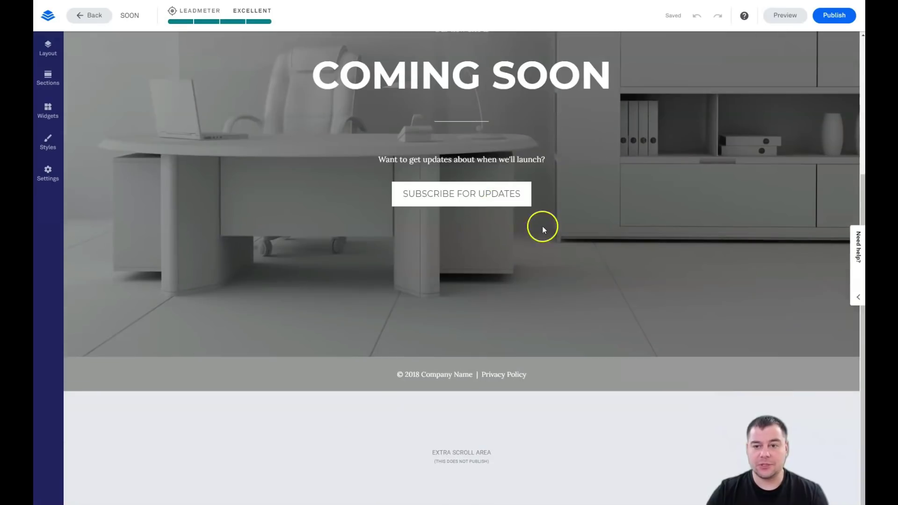
scroll(543, 227, "up", 4)
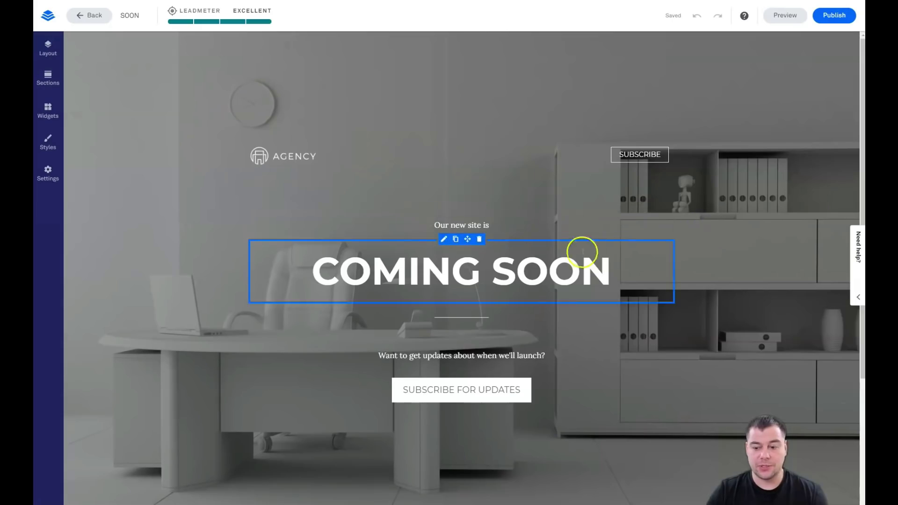
scroll(581, 254, "down", 4)
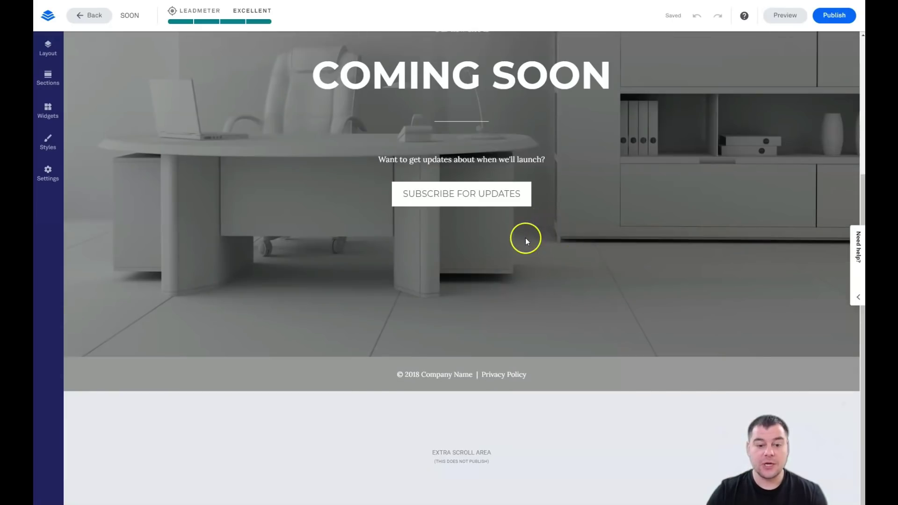
scroll(397, 221, "up", 4)
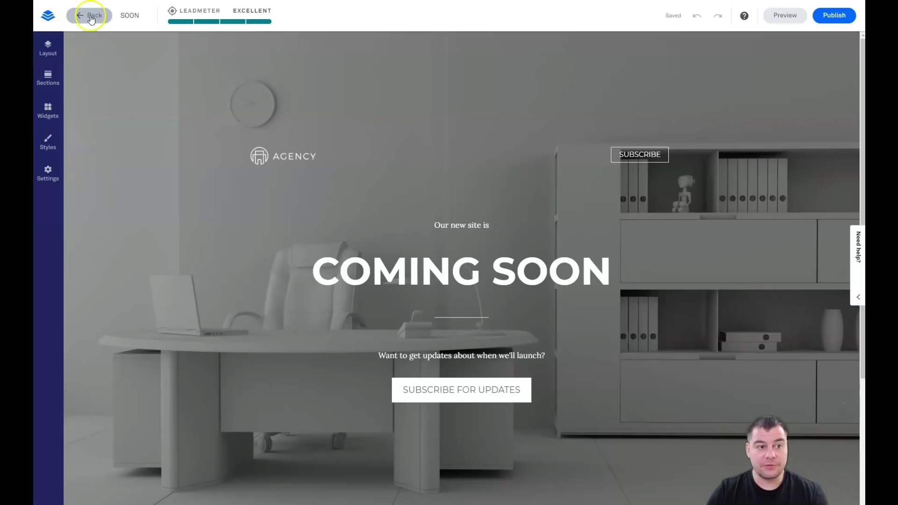
left_click(134, 18)
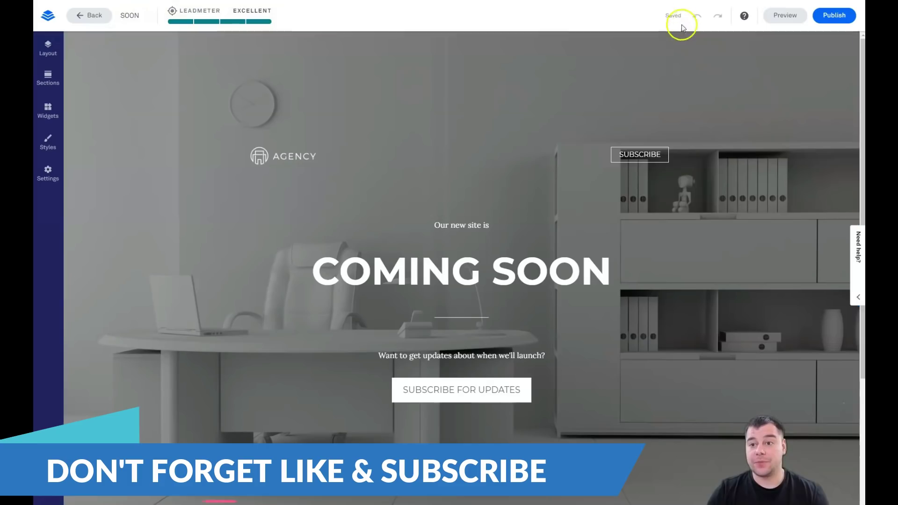
left_click(786, 16)
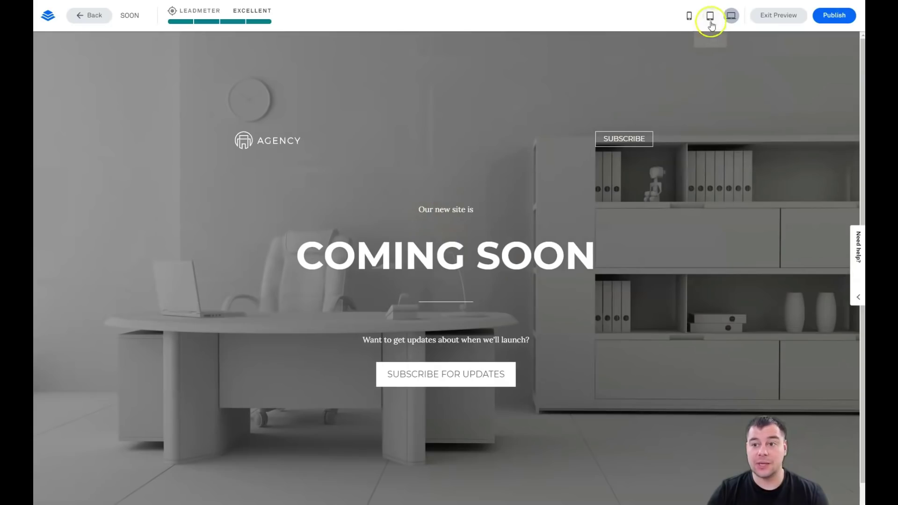
left_click(711, 19)
left_click(690, 17)
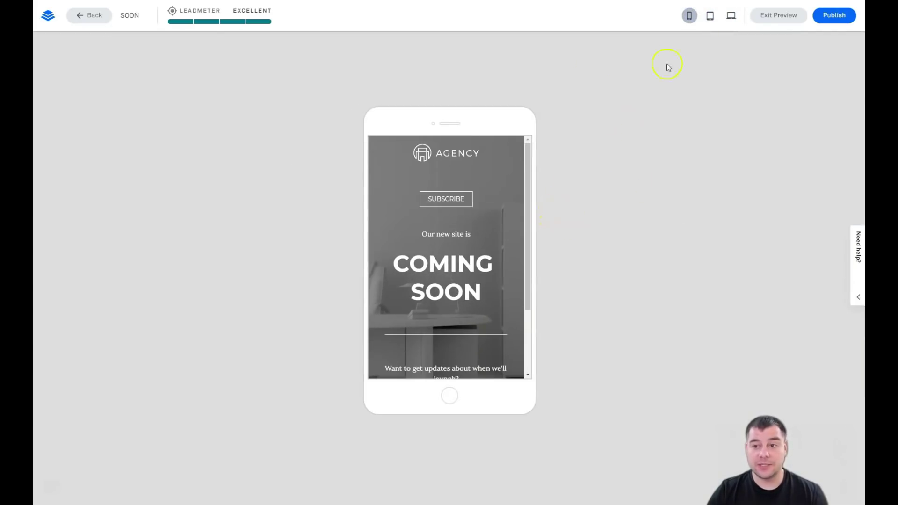
left_click(775, 19)
Select the 'Our new site is' text block, then show the Layout panel with the Hero and Footer sections.
mouse_move(314, 147)
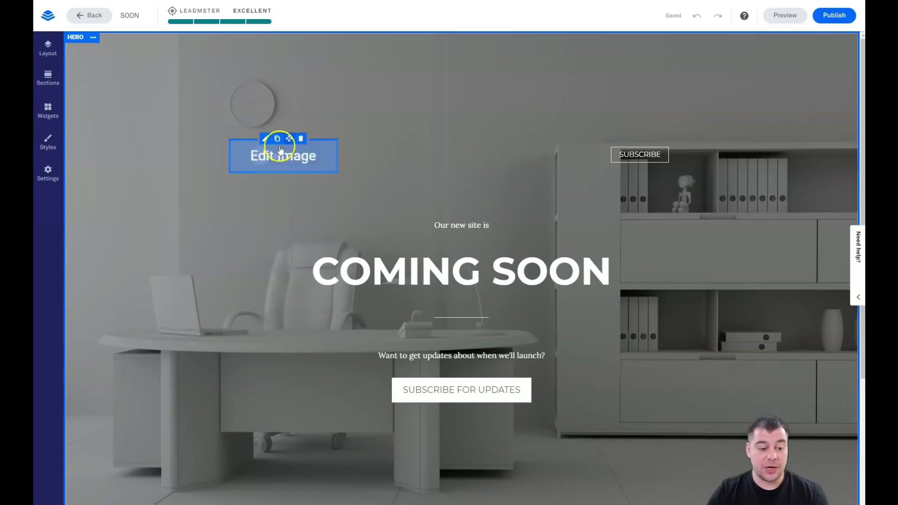
left_click(358, 221)
scroll(364, 219, "down", 1)
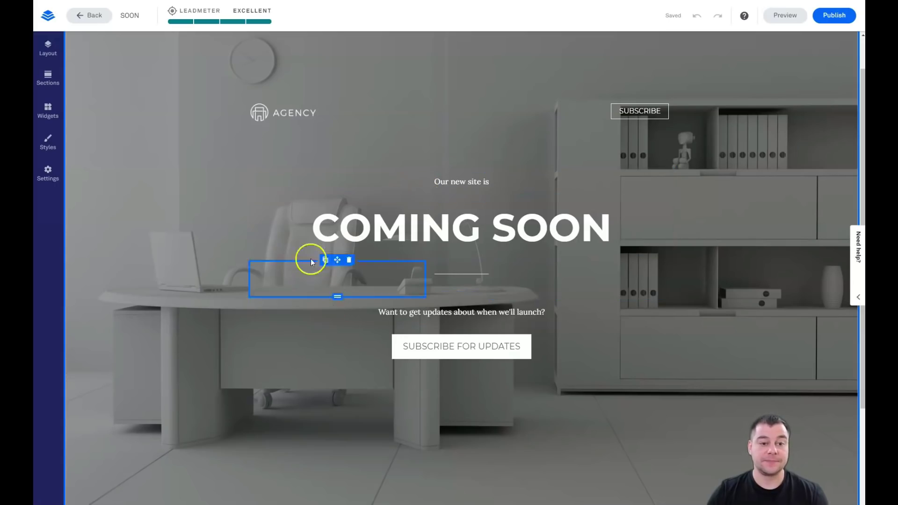
left_click(46, 55)
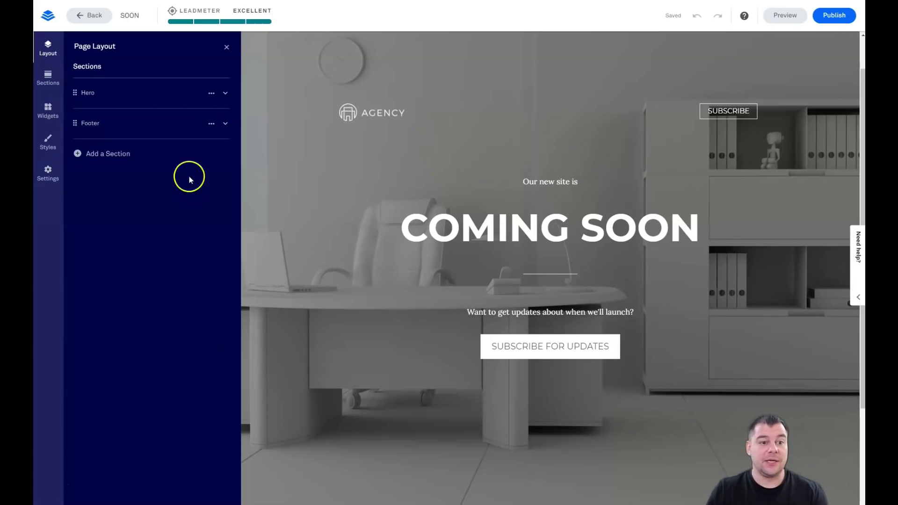
Expand the Hero section and its Header row, viewing the add column or row options.
mouse_move(168, 88)
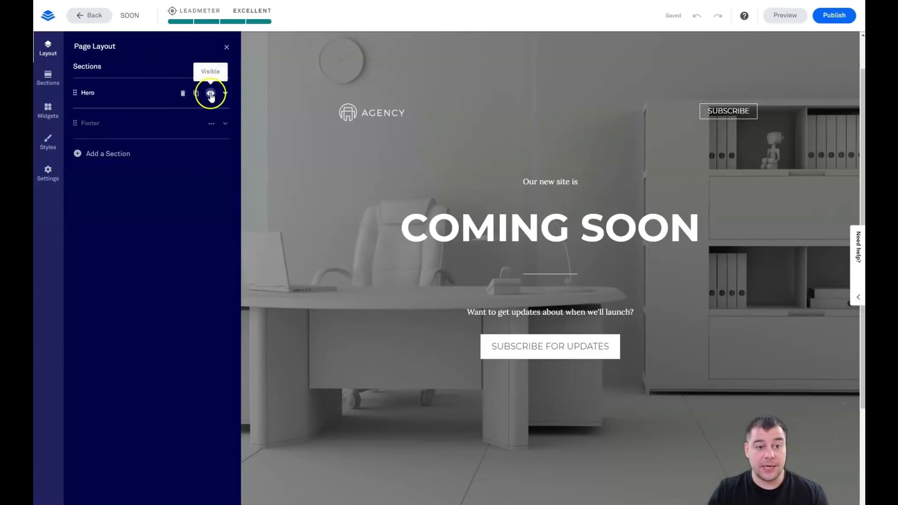
left_click(226, 95)
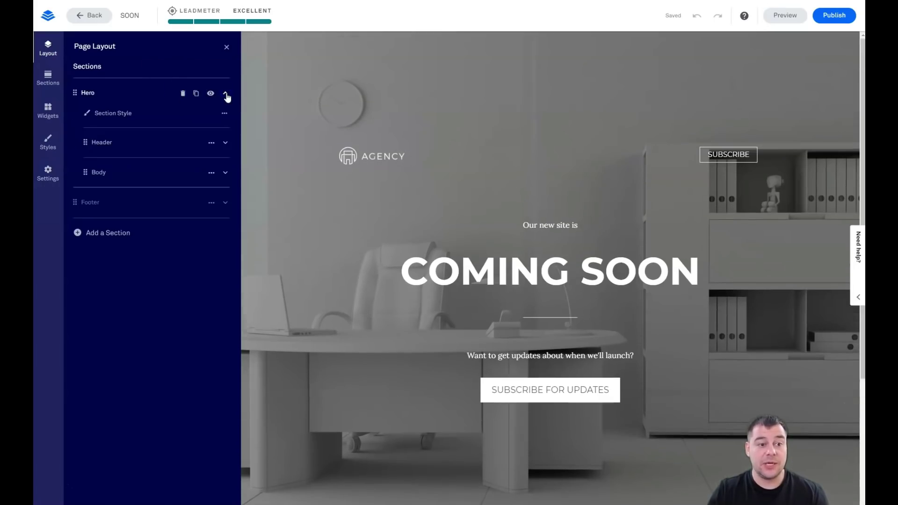
left_click(227, 95)
left_click(227, 95)
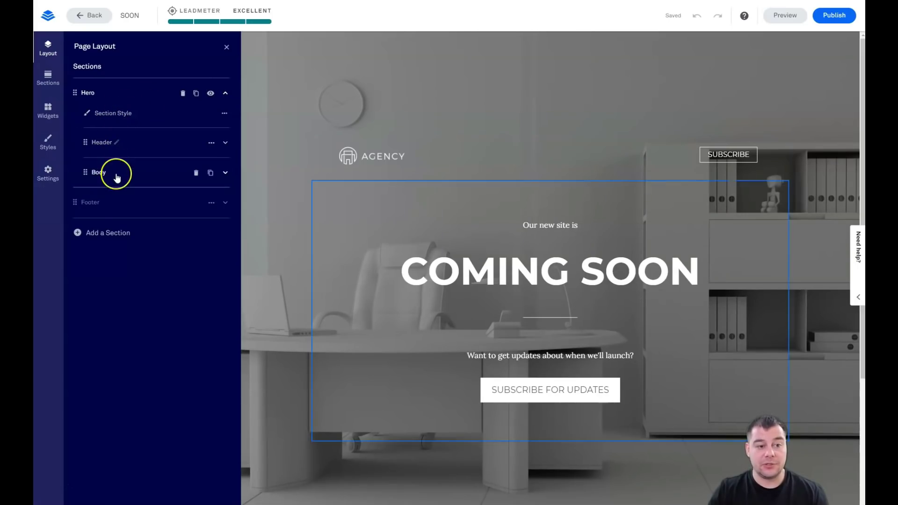
left_click(126, 142)
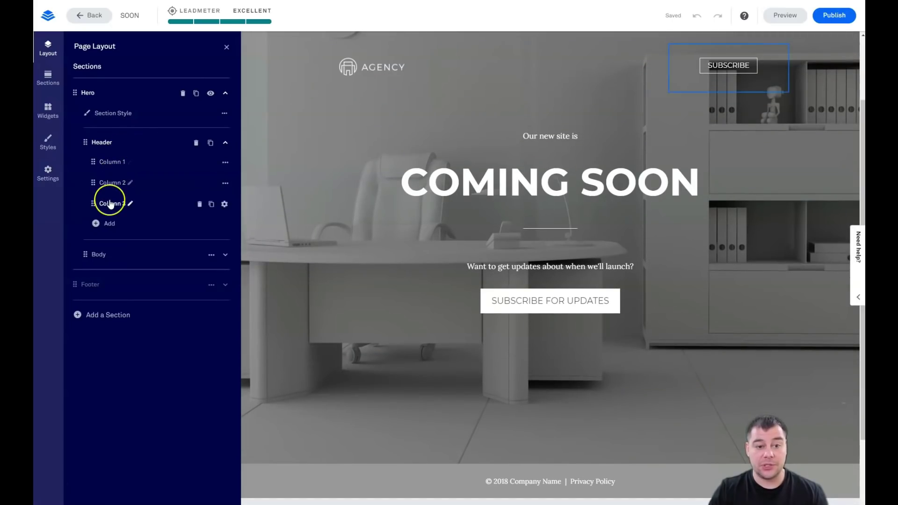
left_click(117, 225)
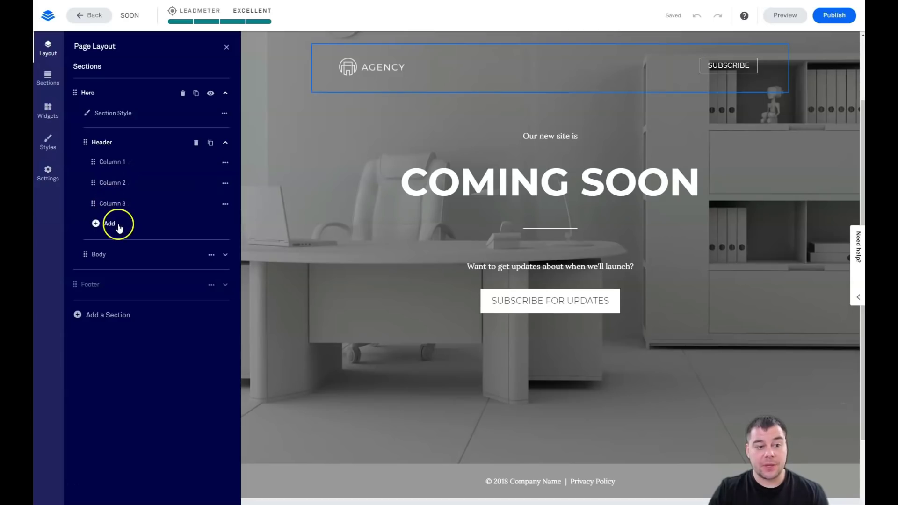
left_click(109, 224)
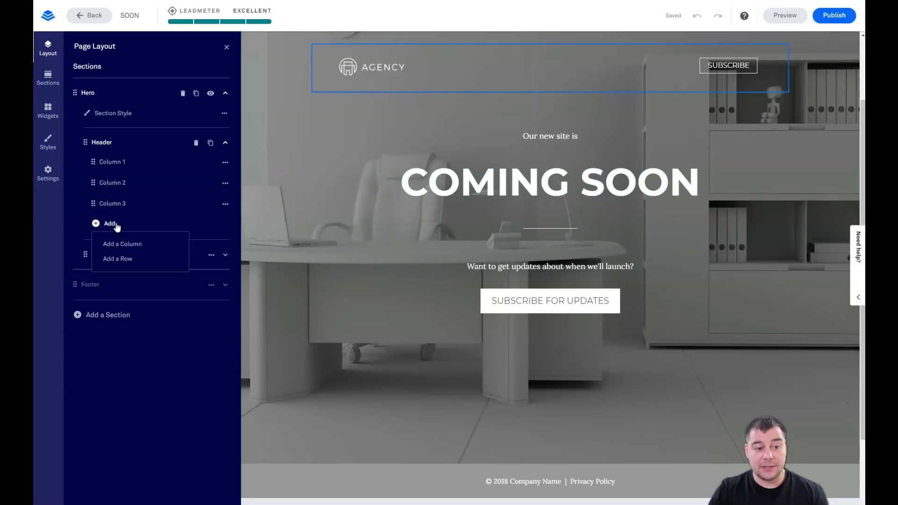
Inspect the Body row's Column 1 and Hero Section Style, then return to Page Layout.
left_click(150, 143)
left_click(135, 174)
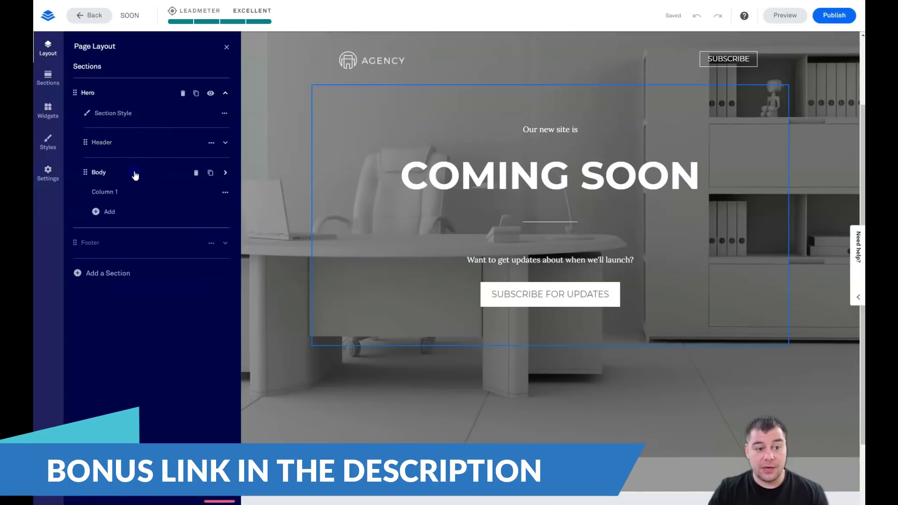
left_click(117, 194)
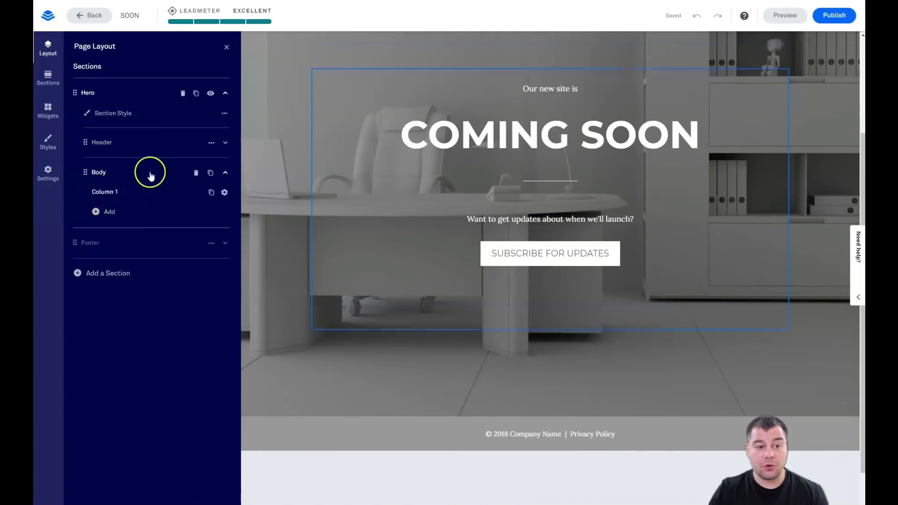
left_click(140, 143)
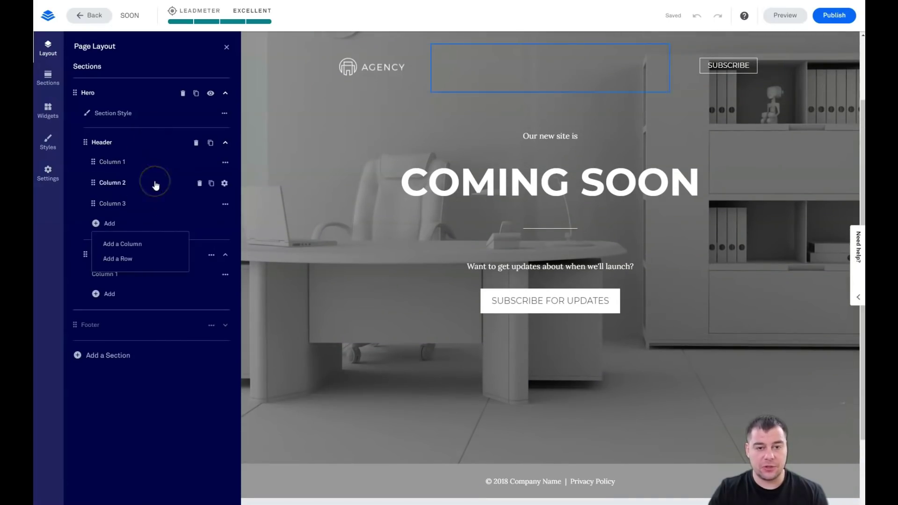
left_click(169, 117)
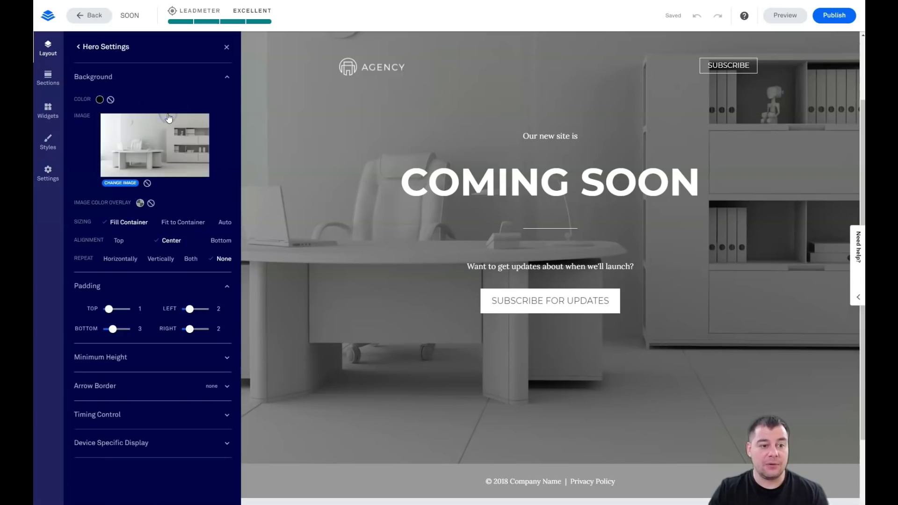
left_click(77, 49)
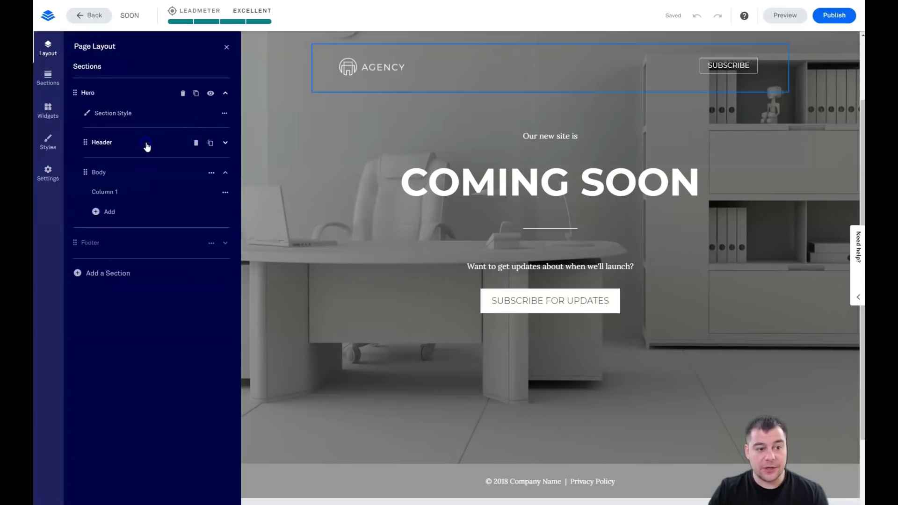
left_click(144, 174)
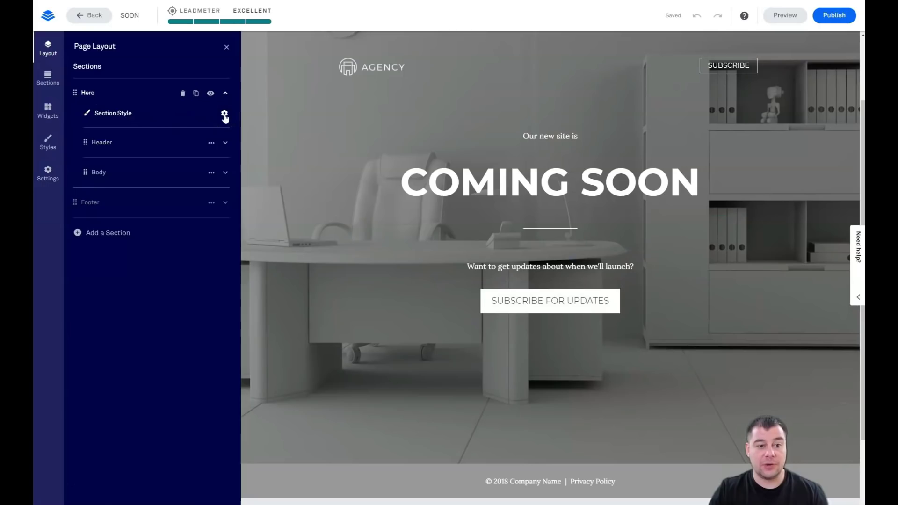
Set the Hero background to the straight razor and shaving brush photo from the image library.
left_click(185, 120)
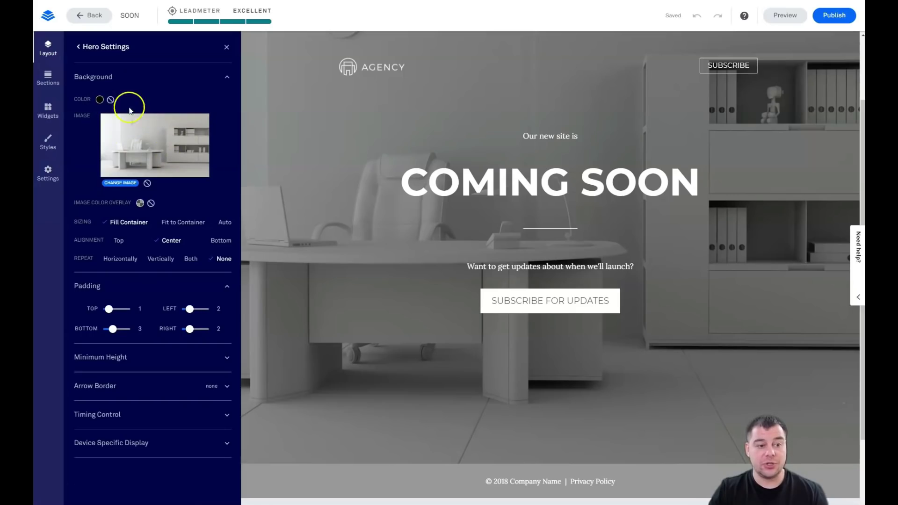
left_click(125, 185)
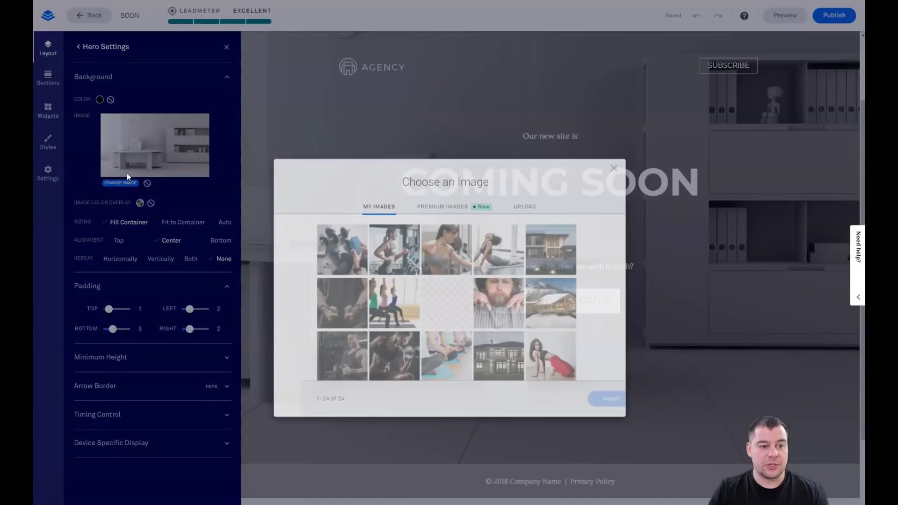
scroll(522, 218, "down", 5)
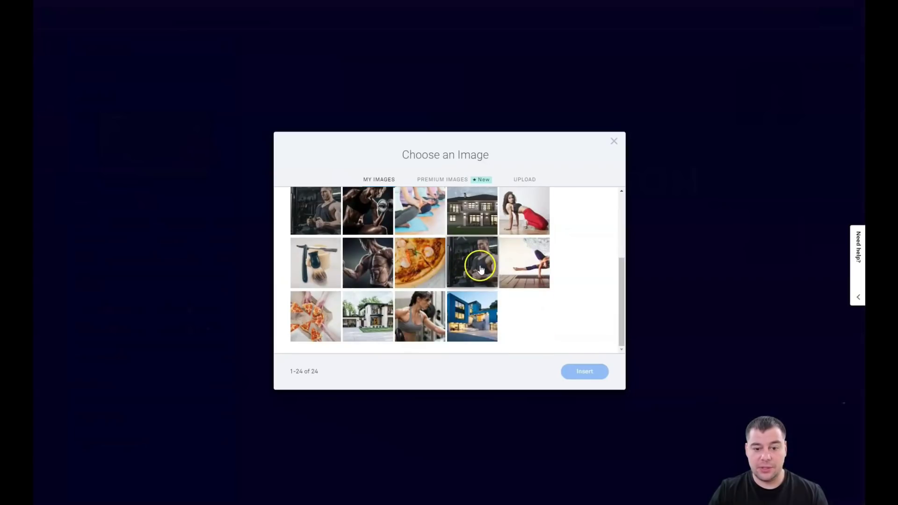
left_click(475, 262)
left_click(585, 372)
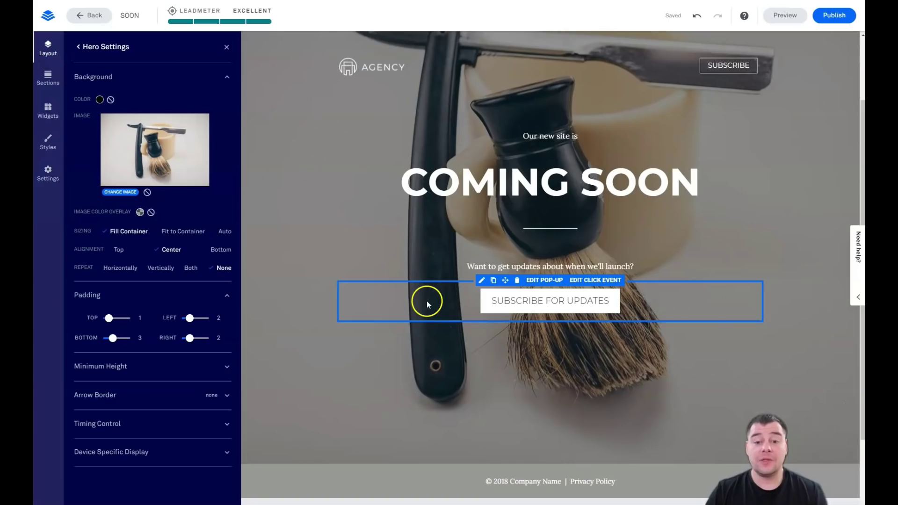
scroll(591, 208, "down", 1)
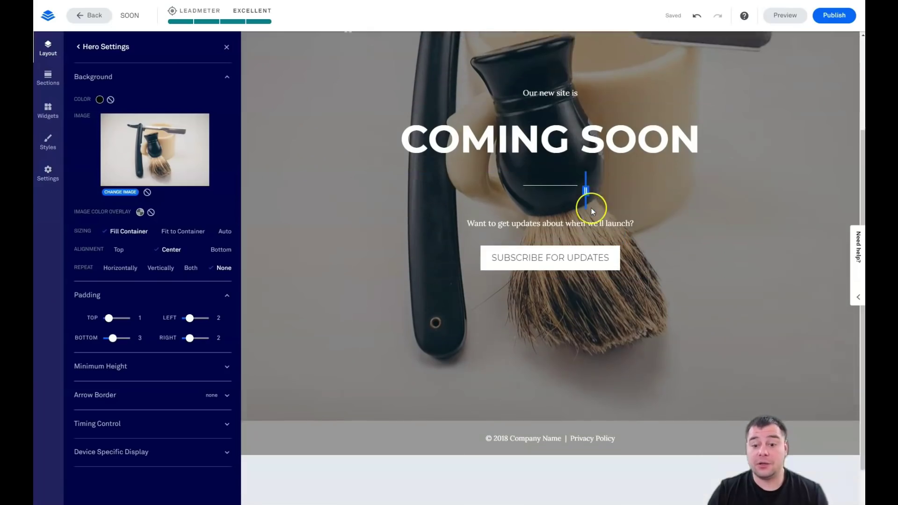
scroll(591, 208, "up", 3)
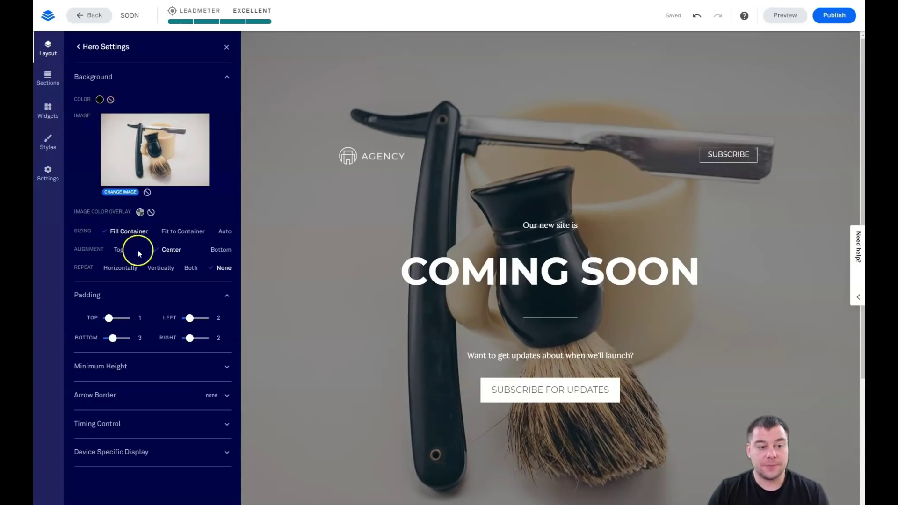
Try recent overlay colours, then start a custom overlay colour with reduced opacity.
left_click(151, 213)
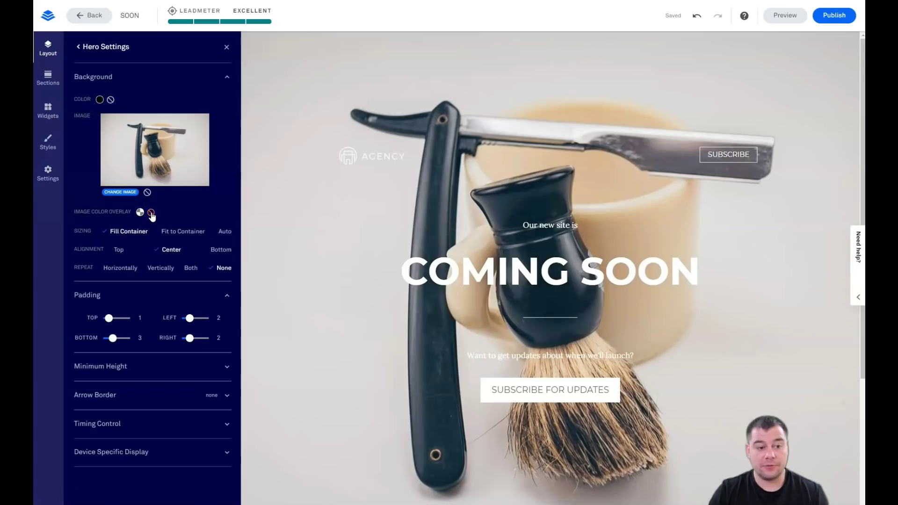
left_click(140, 213)
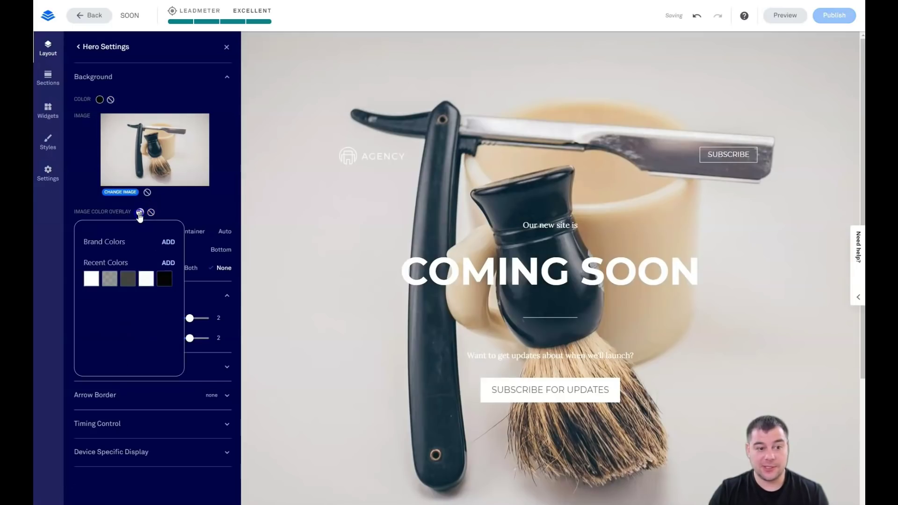
left_click(127, 280)
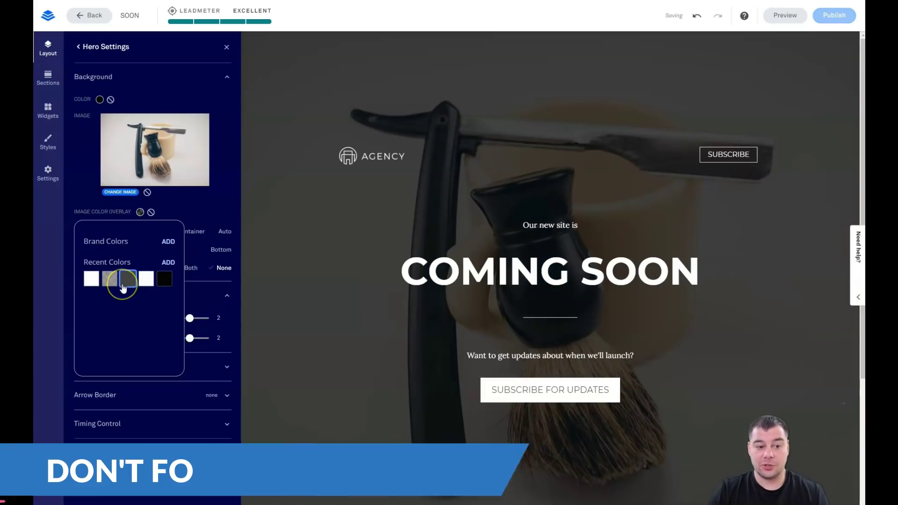
left_click(111, 280)
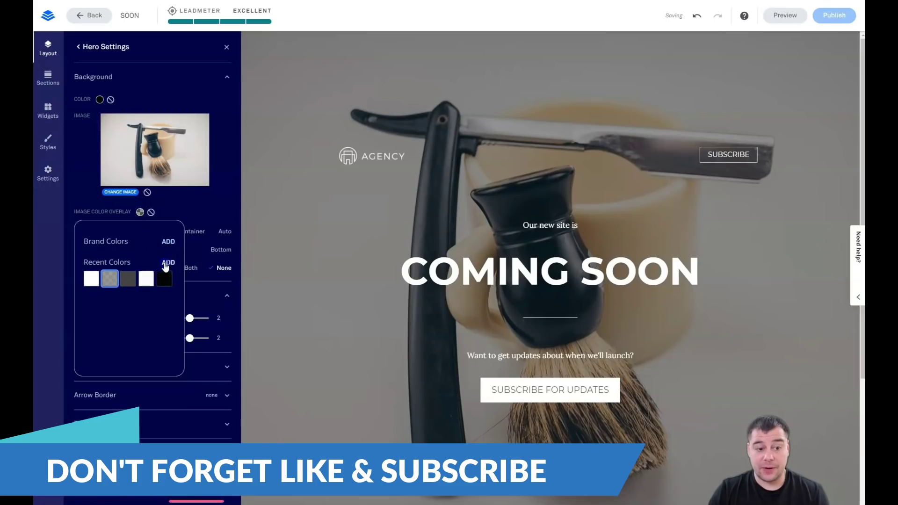
left_click(167, 262)
left_click(157, 254)
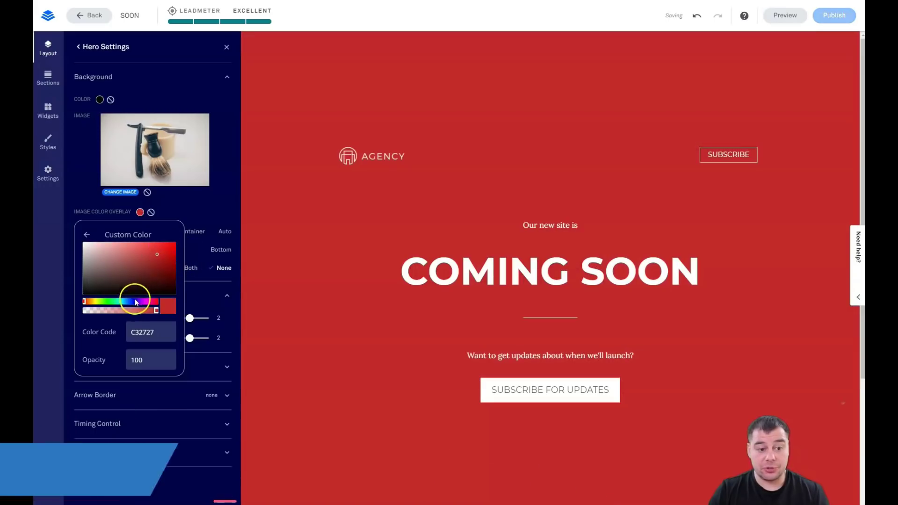
left_click(136, 301)
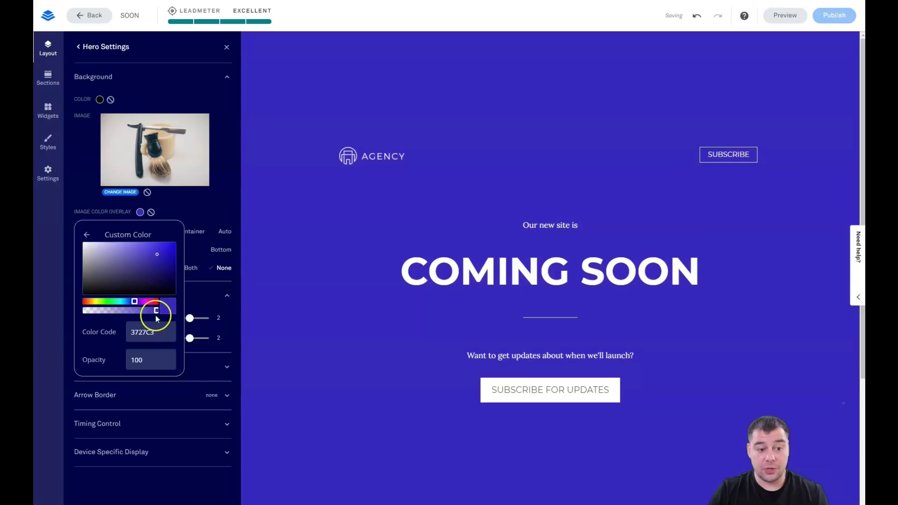
left_click_drag(133, 311, 121, 311)
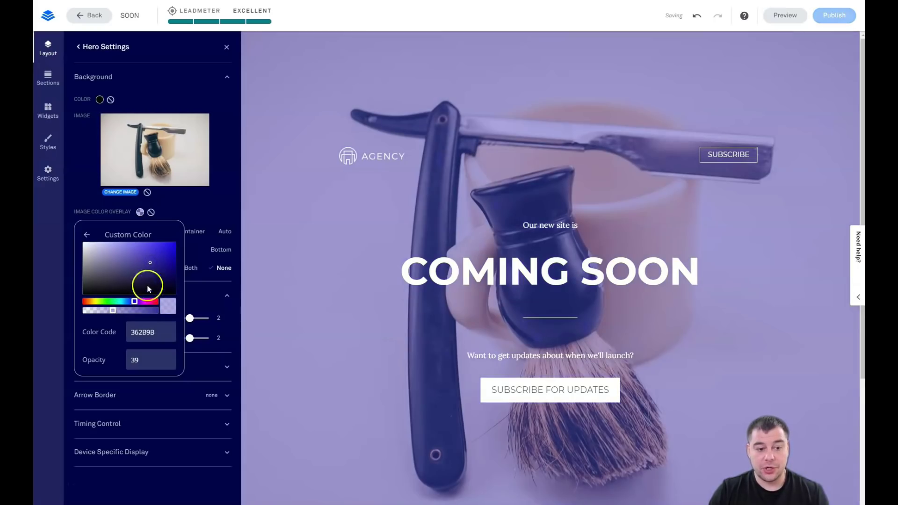
Cycle through overlay hues and settle on grey #626262 at 70% opacity.
left_click(121, 301)
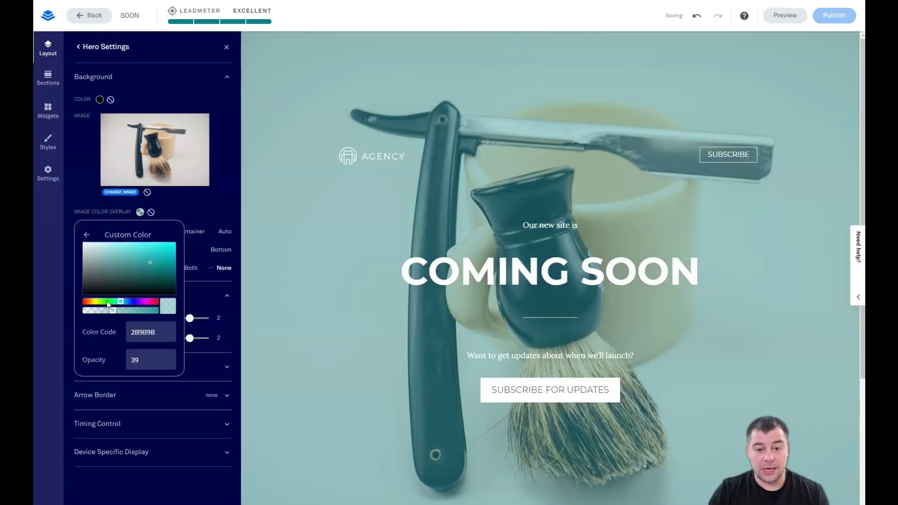
left_click(106, 301)
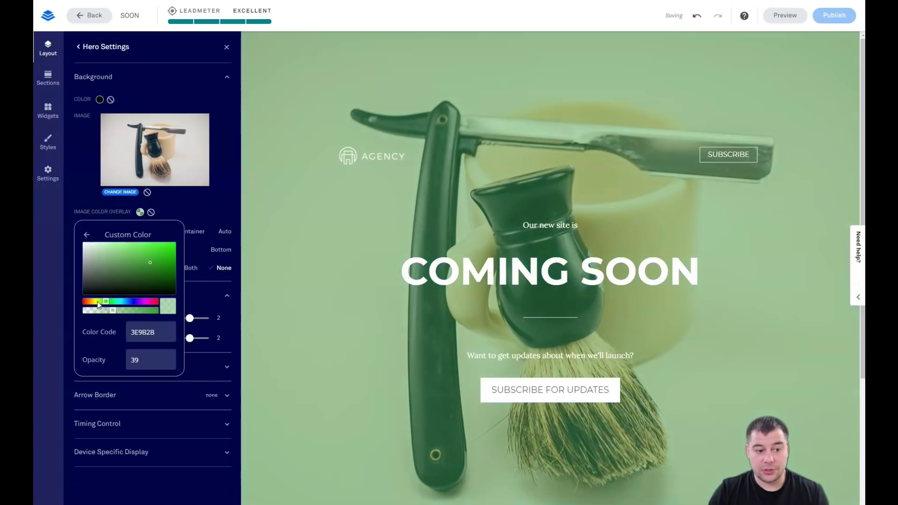
left_click(95, 301)
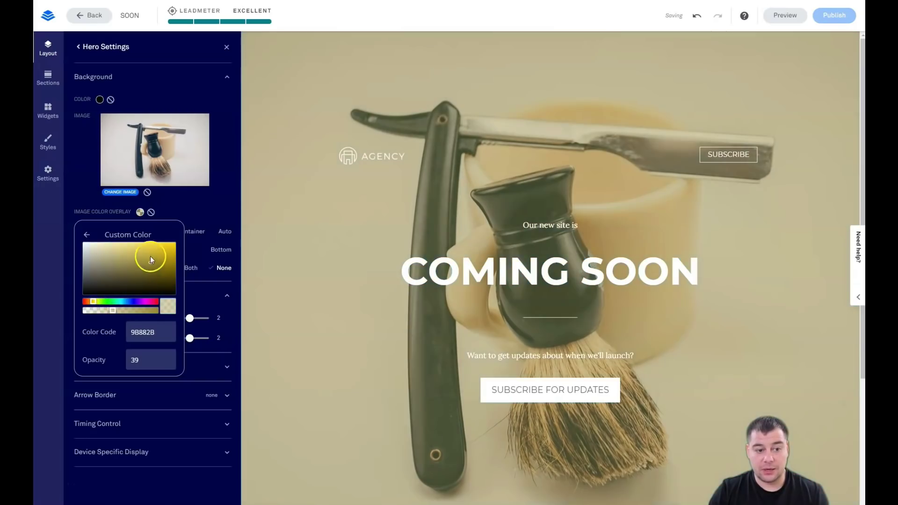
mouse_move(150, 257)
left_mouse_down()
mouse_move(153, 243)
mouse_move(149, 251)
left_mouse_up()
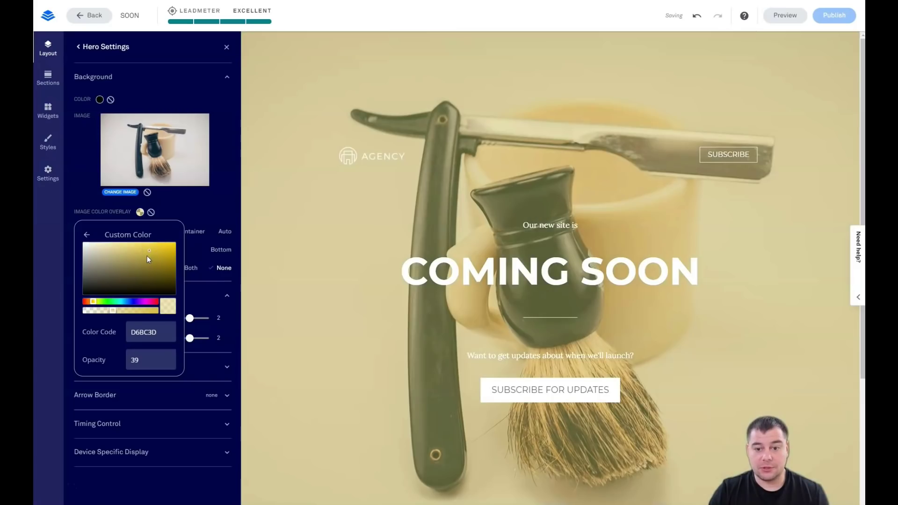
left_click_drag(113, 310, 125, 312)
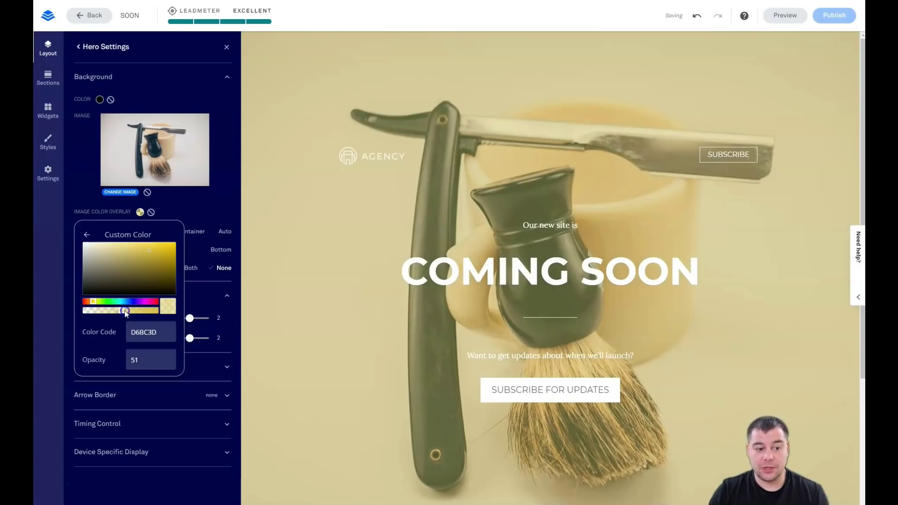
left_click(142, 301)
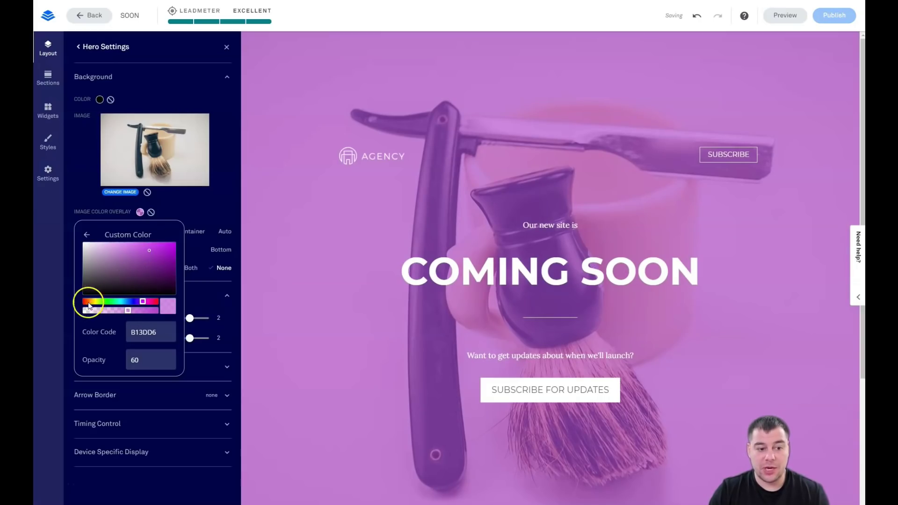
left_click(84, 276)
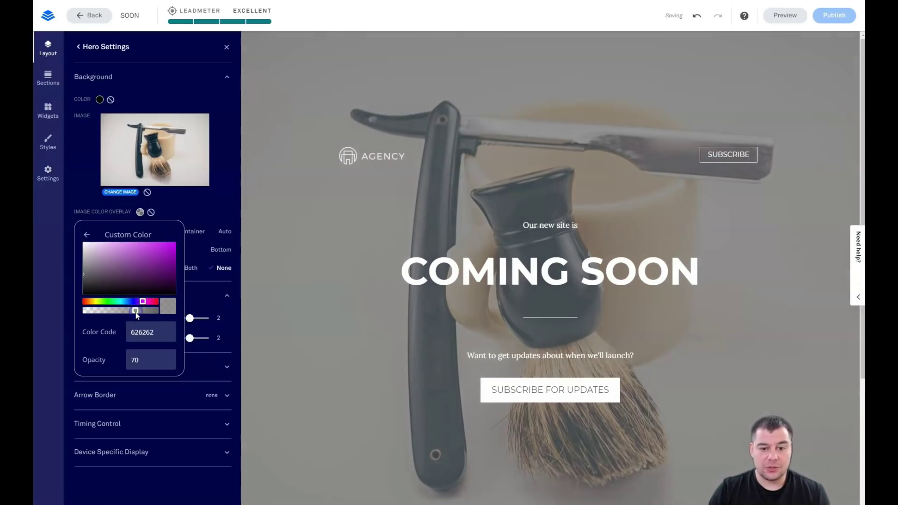
left_click(185, 206)
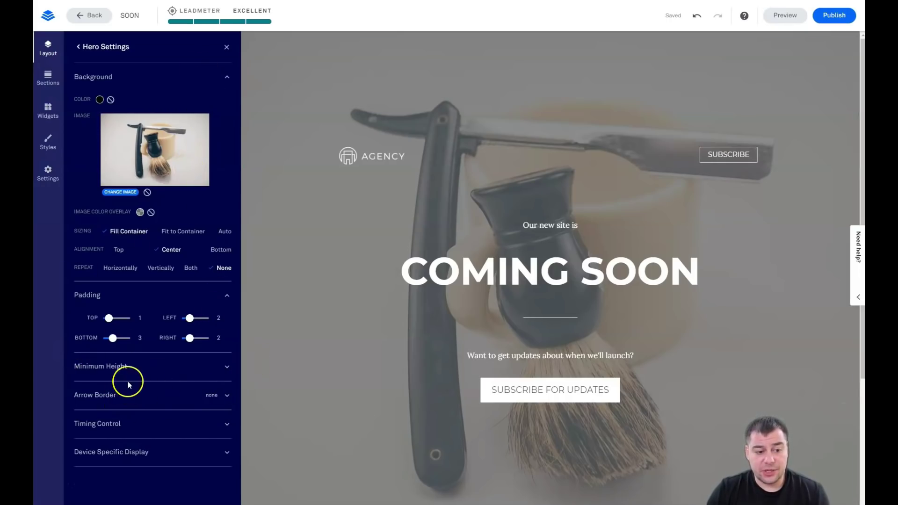
Compare the Auto and 90% minimum heights, then set the Hero to Full height.
left_click(227, 367)
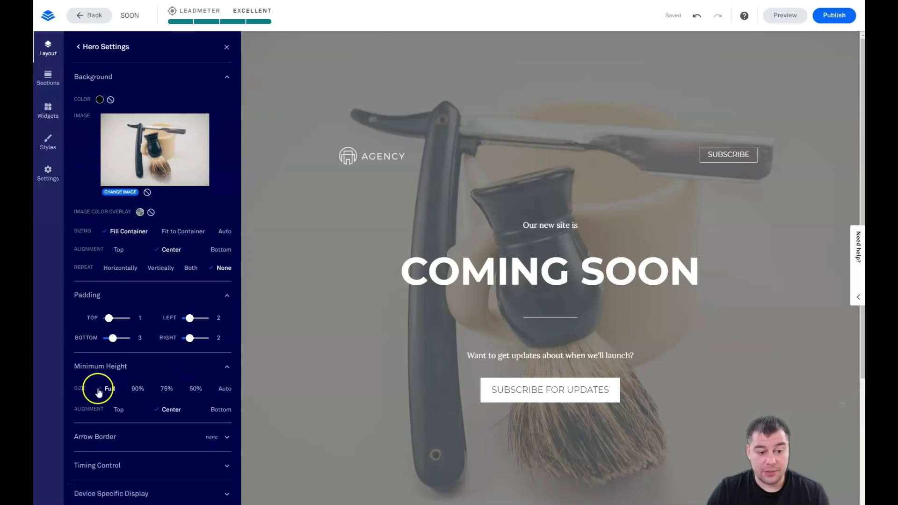
left_click(230, 390)
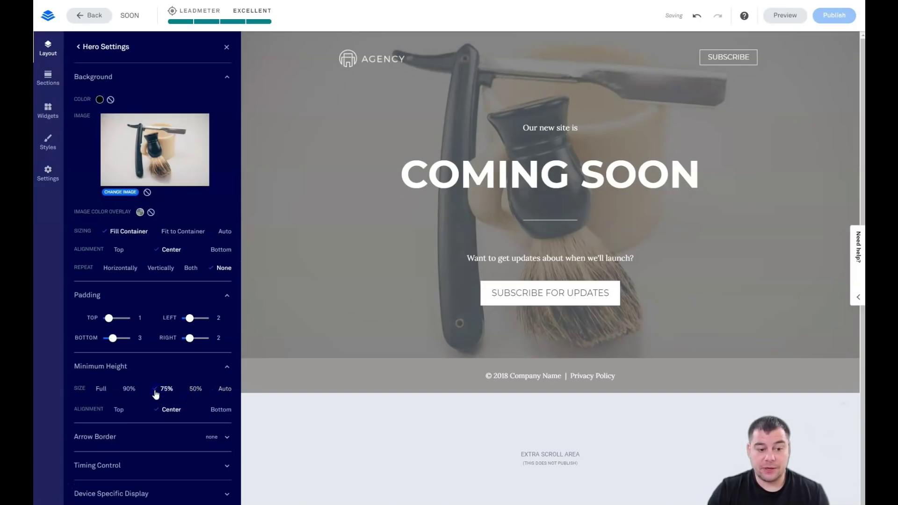
left_click(137, 389)
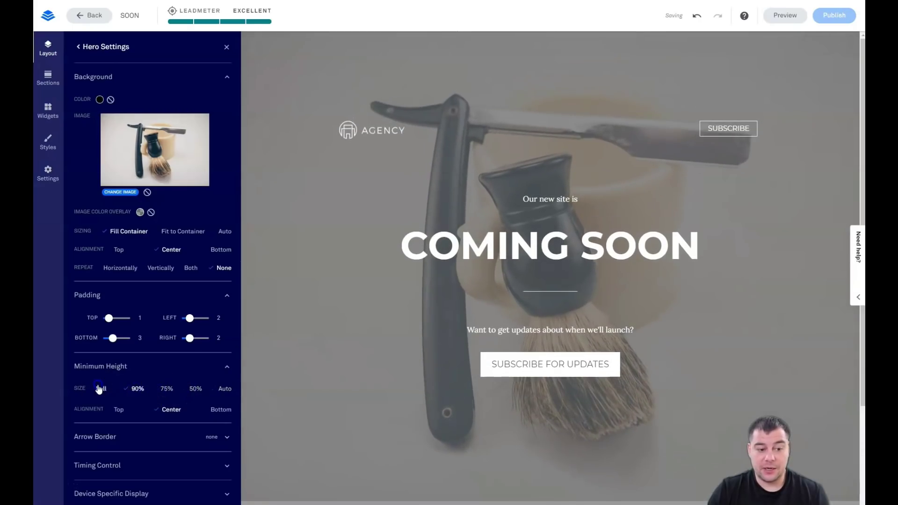
left_click(100, 390)
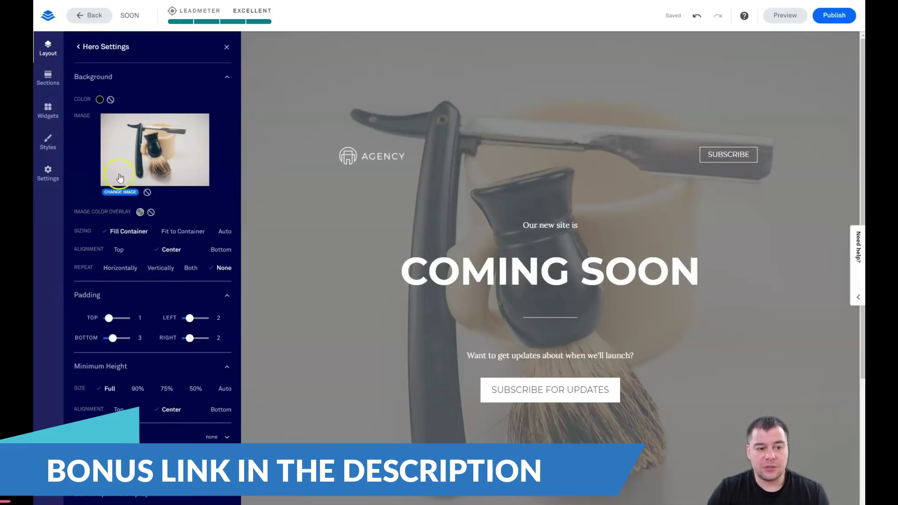
Return to Page Layout, collapse Hero, and close the layout panel.
left_click(79, 47)
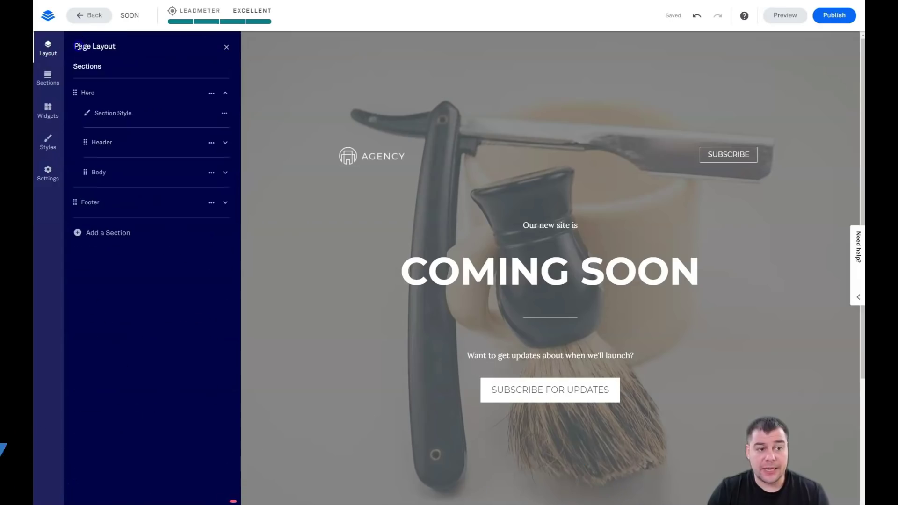
left_click(143, 96)
scroll(485, 269, "down", 4)
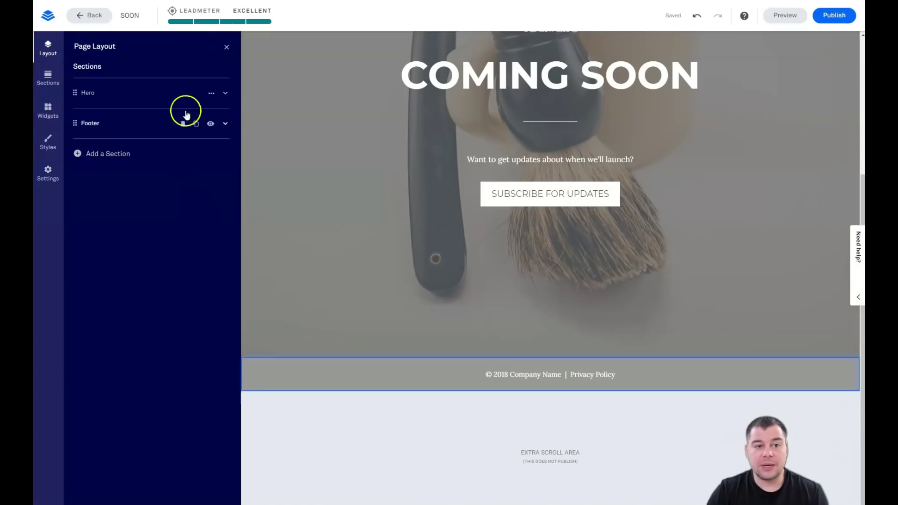
left_click(226, 47)
Scroll the canvas to review the full-height Hero and the copyright footer.
scroll(674, 337, "up", 4)
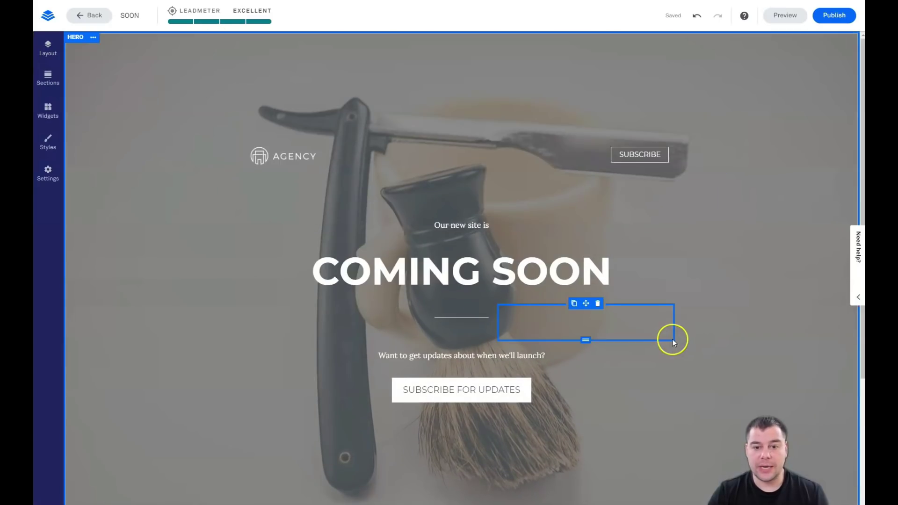
scroll(655, 304, "down", 4)
scroll(646, 276, "up", 4)
scroll(647, 276, "down", 4)
scroll(648, 271, "up", 4)
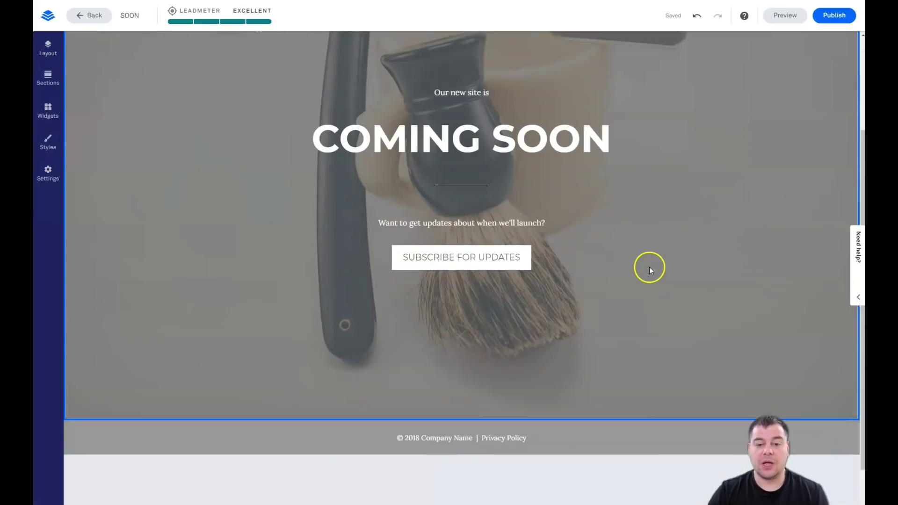
scroll(630, 268, "down", 4)
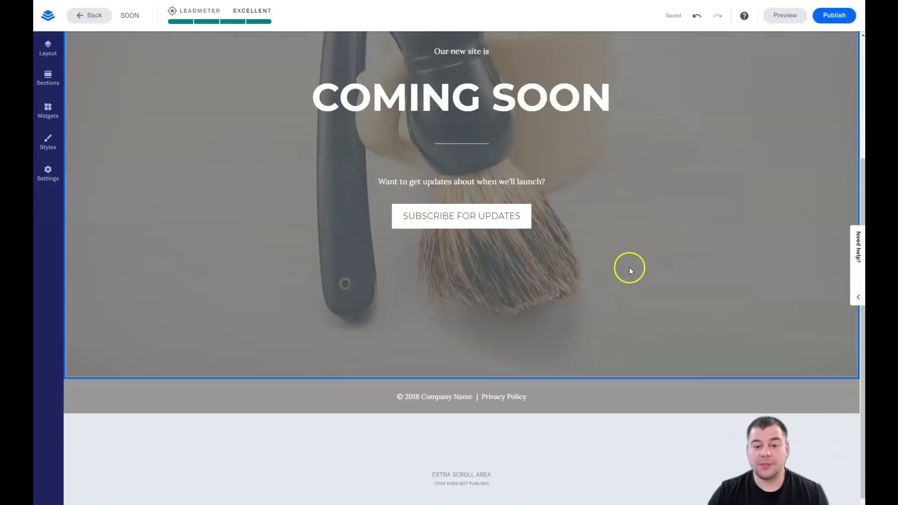
mouse_move(462, 381)
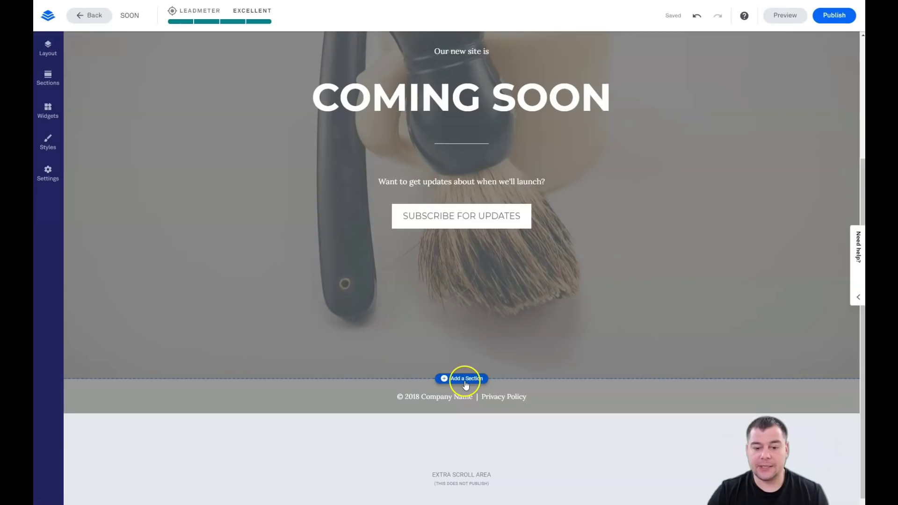
scroll(468, 204, "up", 3)
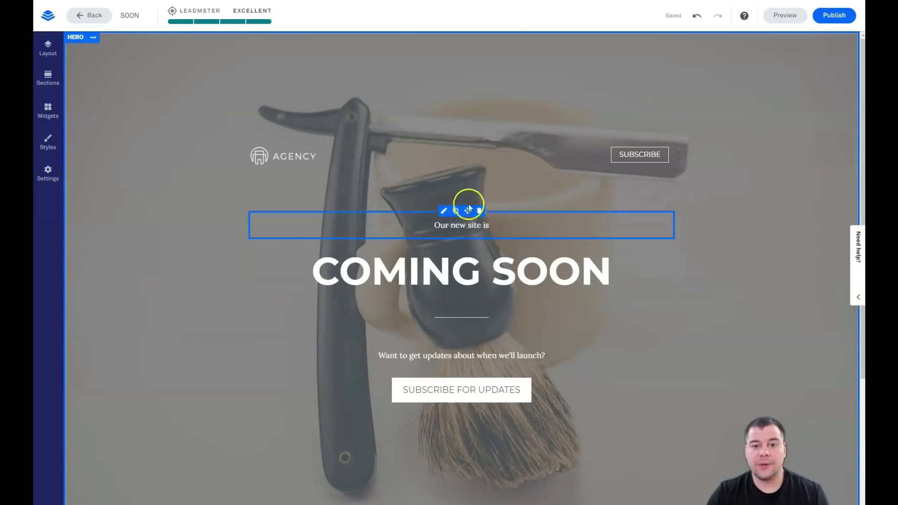
scroll(490, 300, "down", 3)
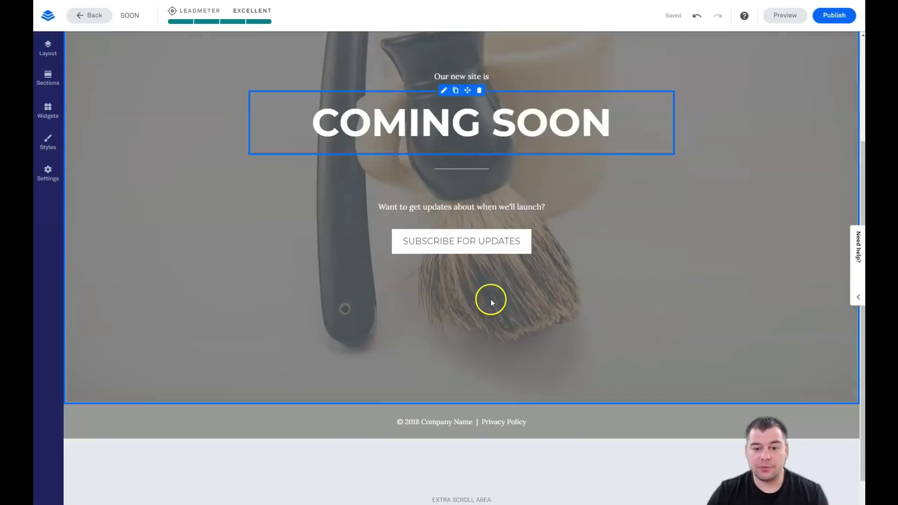
scroll(490, 299, "down", 1)
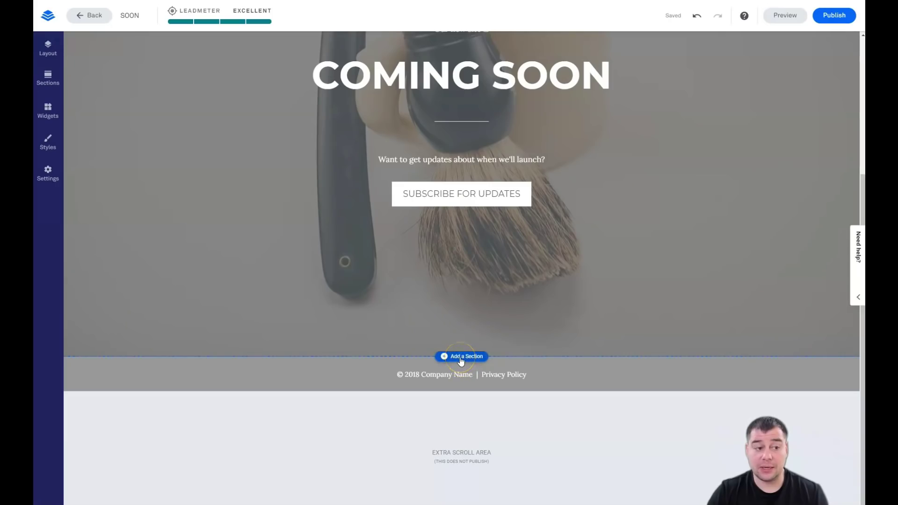
Open Add a Section and view the Plans/Pricing section templates.
left_click(47, 80)
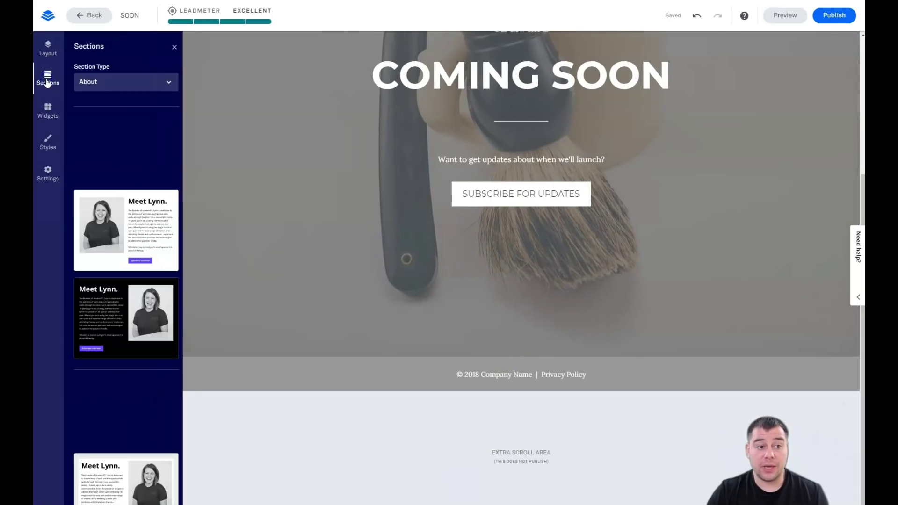
left_click(169, 82)
scroll(167, 114, "down", 3)
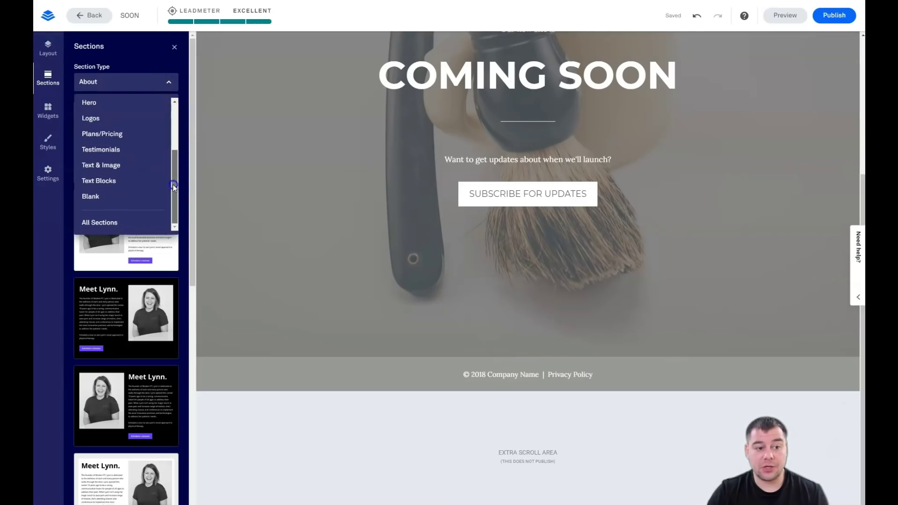
left_click(107, 136)
Switch the section type to About, browse its layouts, and reopen the section type list.
left_click(165, 83)
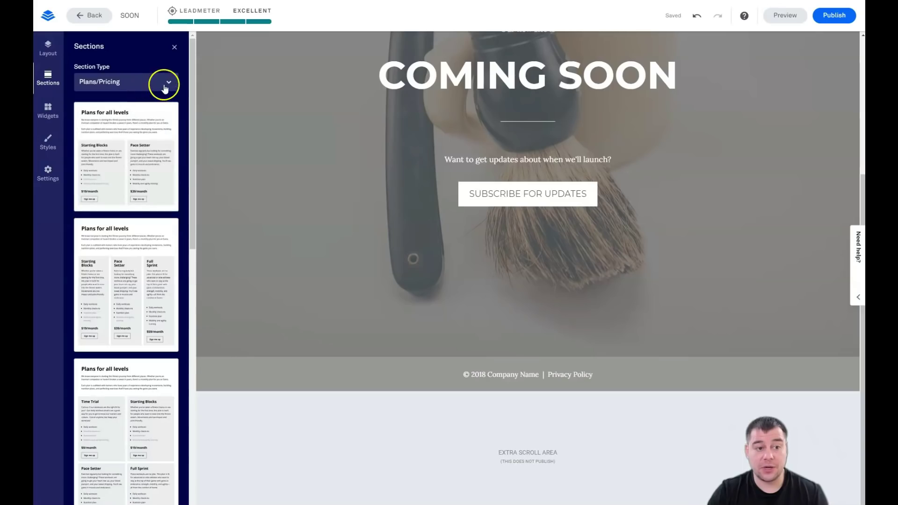
scroll(127, 126, "up", 3)
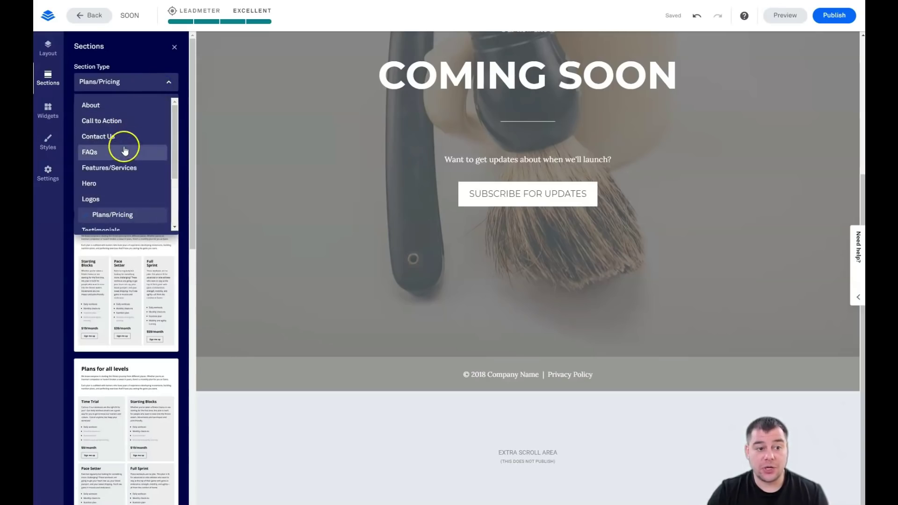
left_click(99, 109)
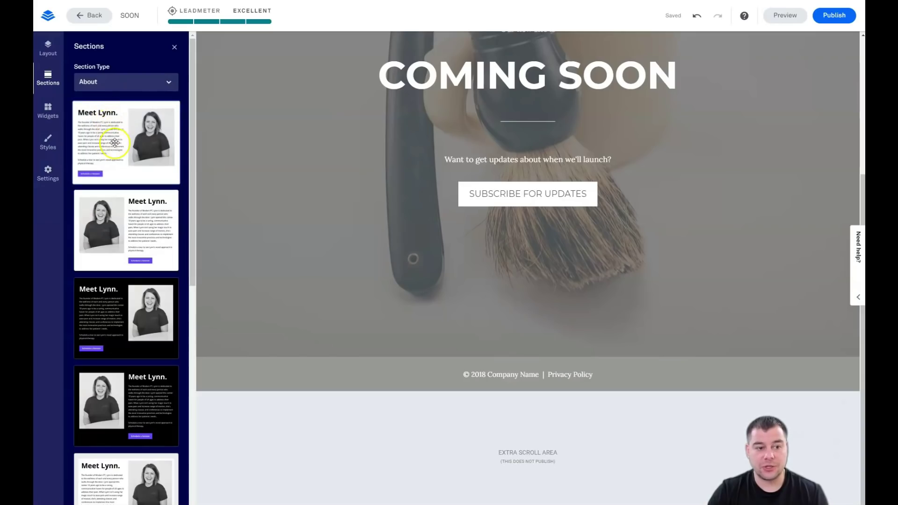
scroll(131, 164, "down", 10)
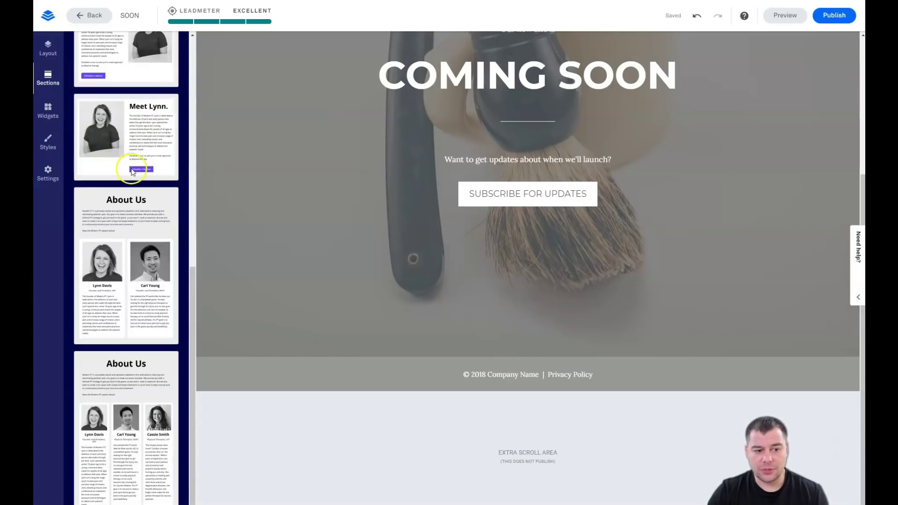
scroll(130, 164, "up", 10)
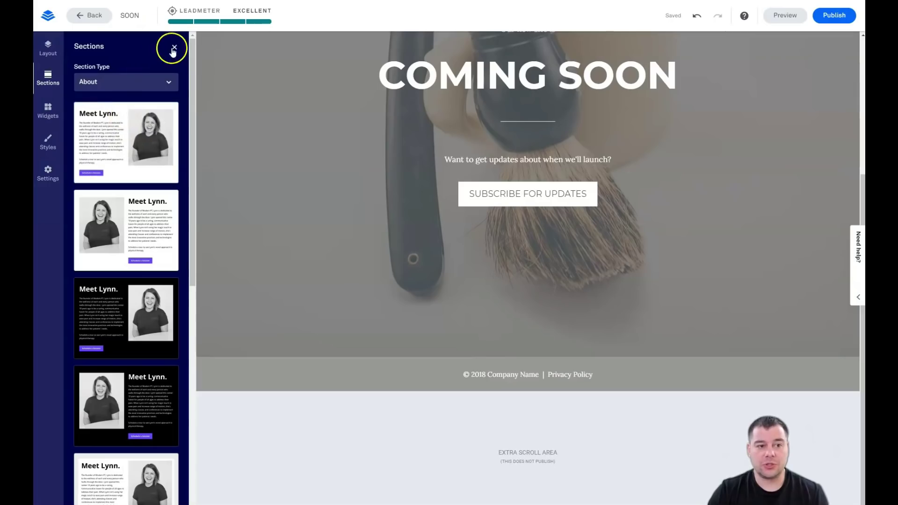
left_click(168, 83)
scroll(148, 135, "down", 3)
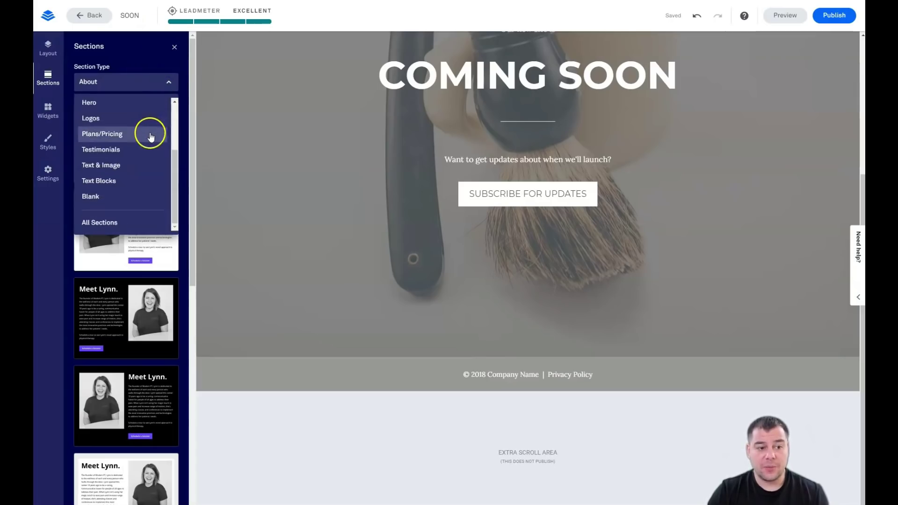
Insert a Blank section, one wide row over two columns, below the footer.
left_click(116, 199)
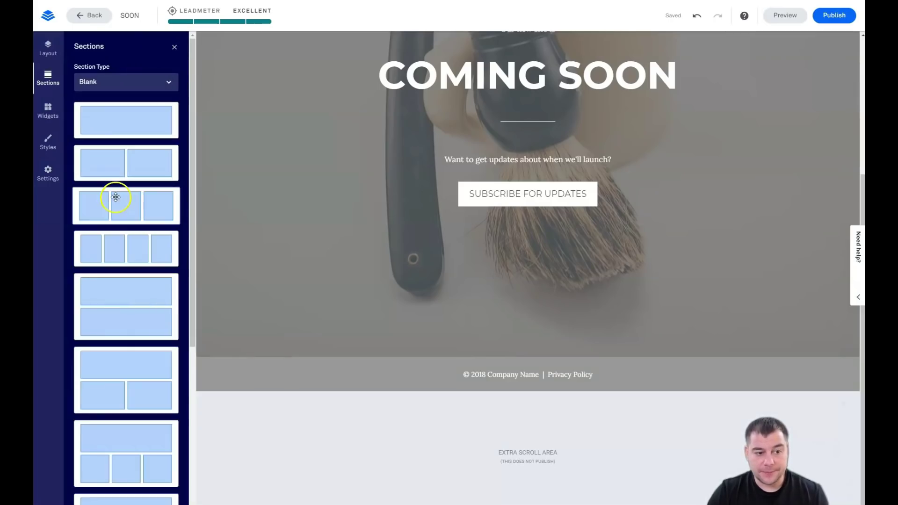
scroll(124, 290, "down", 2)
scroll(123, 290, "down", 2)
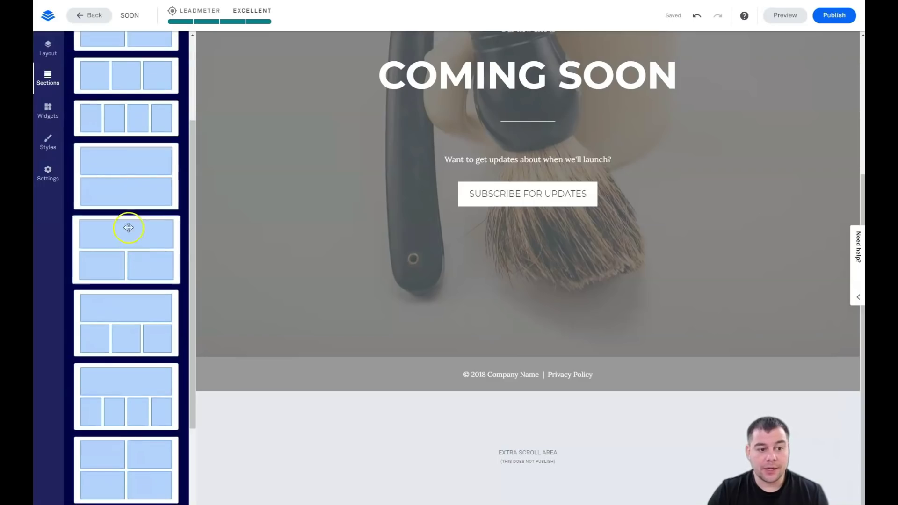
left_click_drag(125, 243, 524, 377)
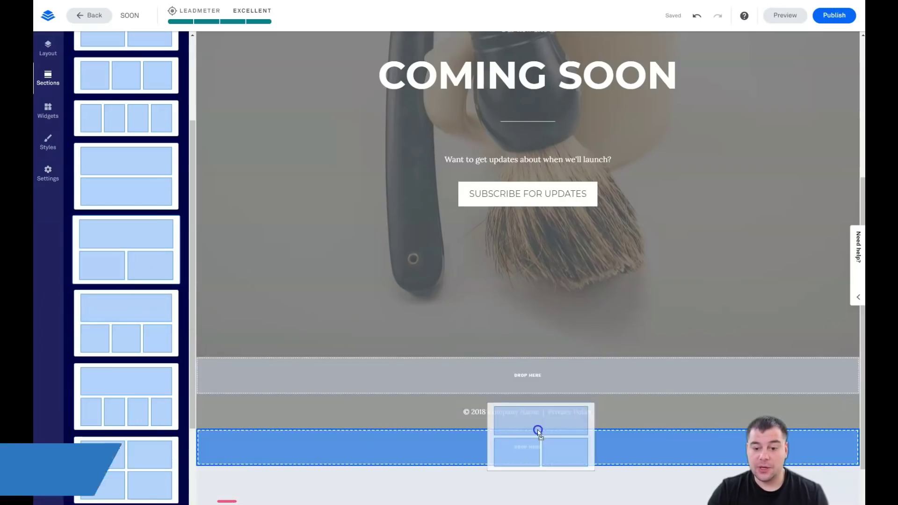
left_click_drag(538, 431, 535, 445)
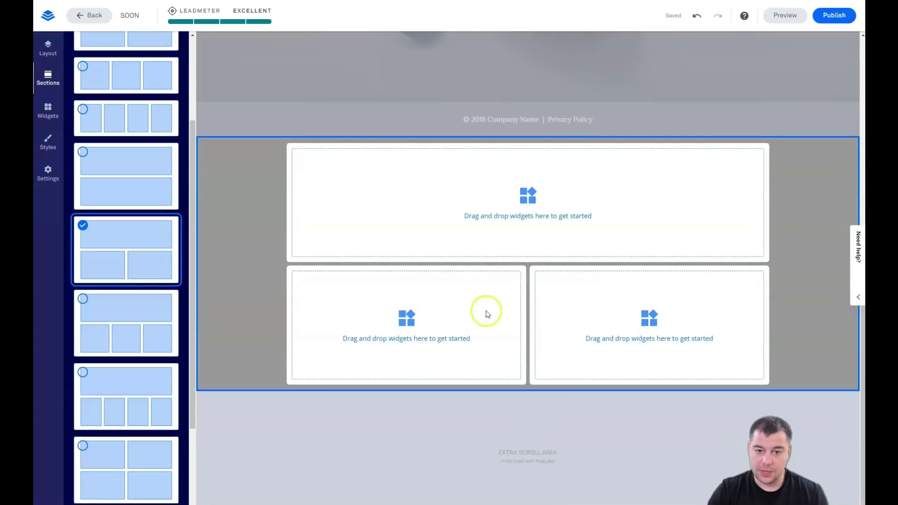
left_click_drag(192, 156, 179, 47)
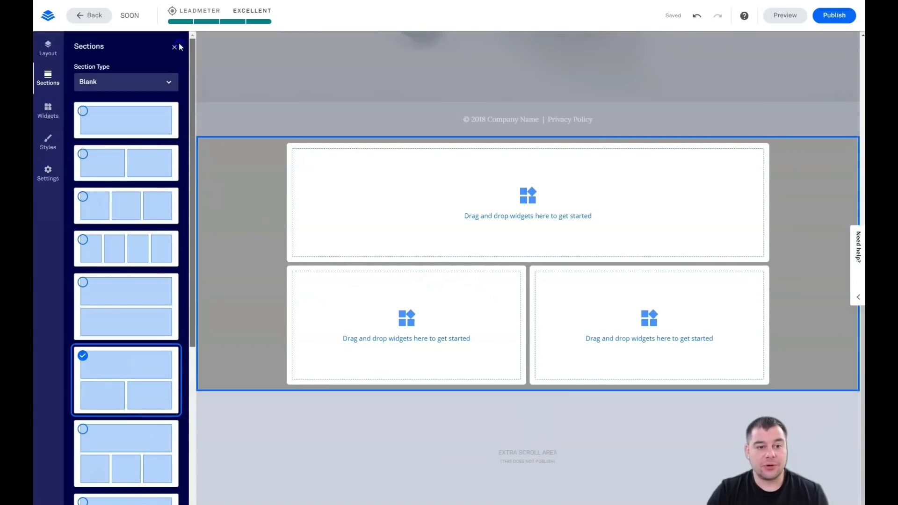
left_click(174, 46)
Reorder sections in the Page Layout panel so the footer sits below Blank 1.
left_click(47, 48)
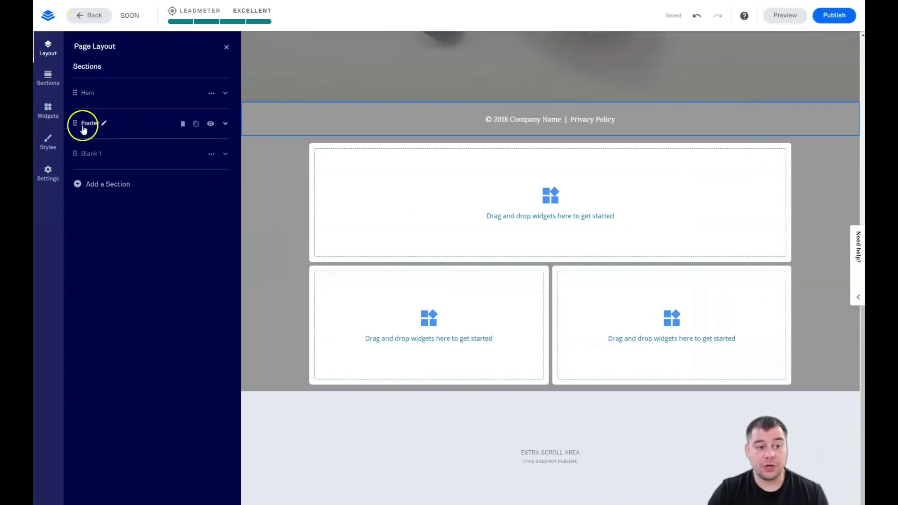
left_click_drag(85, 164, 124, 169)
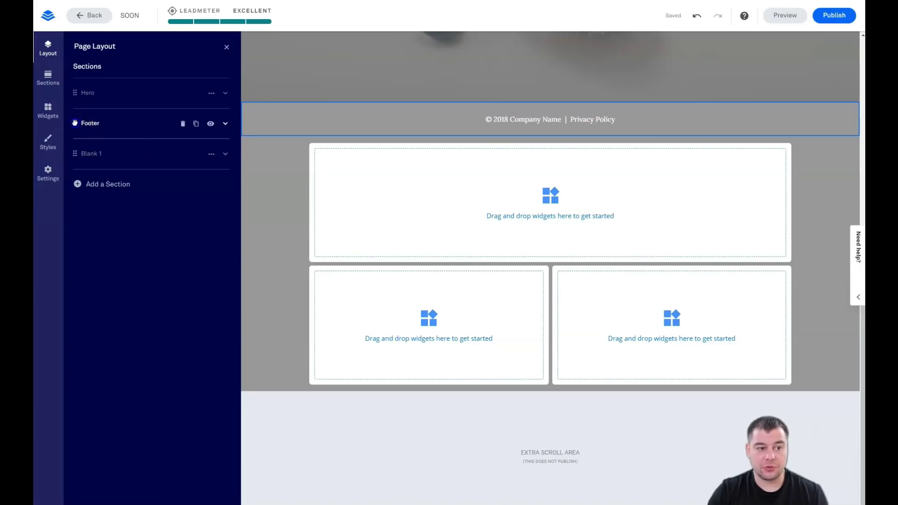
left_click_drag(74, 123, 77, 166)
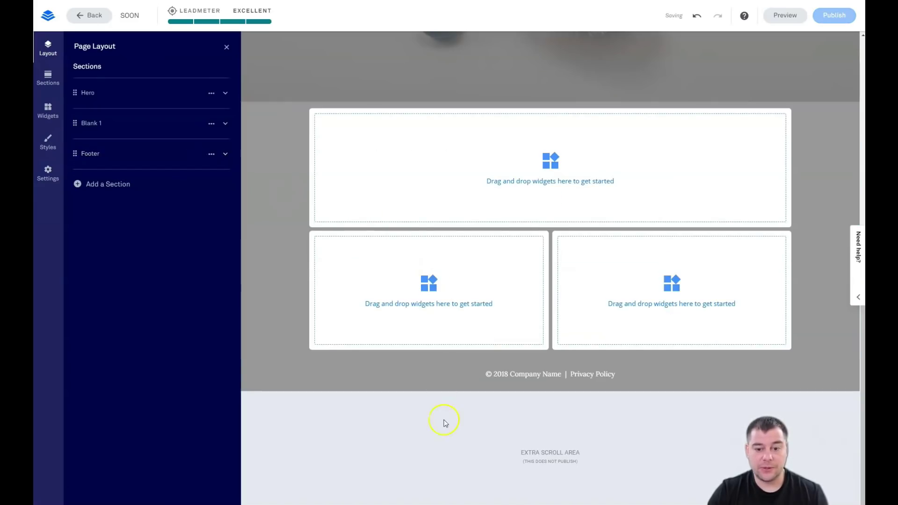
left_click(368, 383)
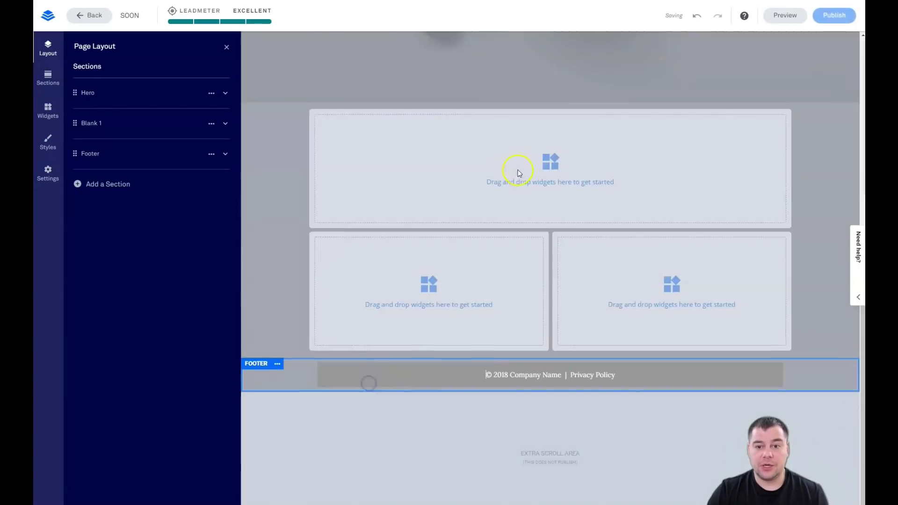
scroll(519, 174, "up", 5)
scroll(450, 213, "down", 2)
left_click(310, 303)
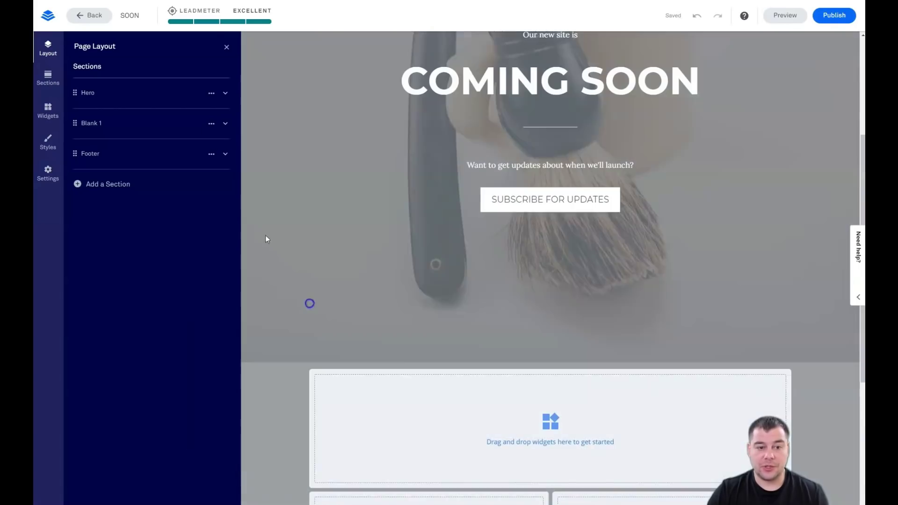
left_click(227, 46)
scroll(239, 164, "down", 2)
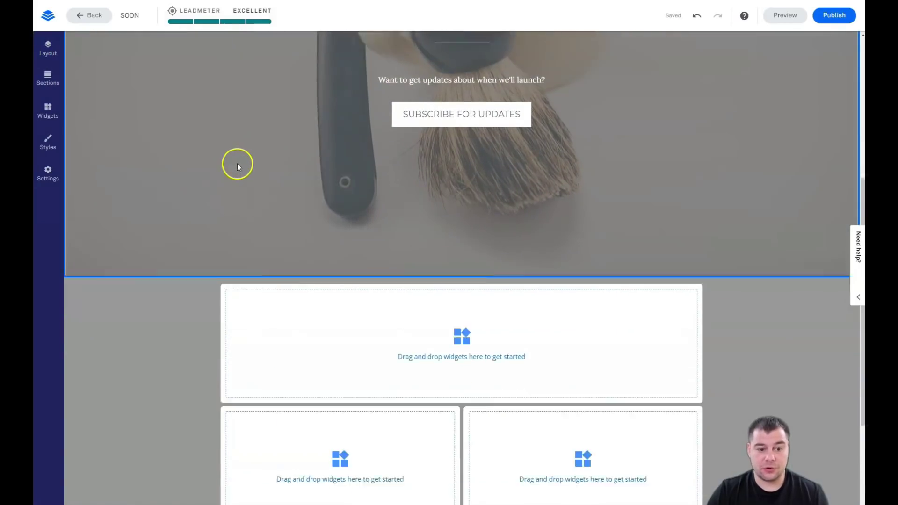
scroll(237, 164, "down", 4)
scroll(269, 184, "up", 10)
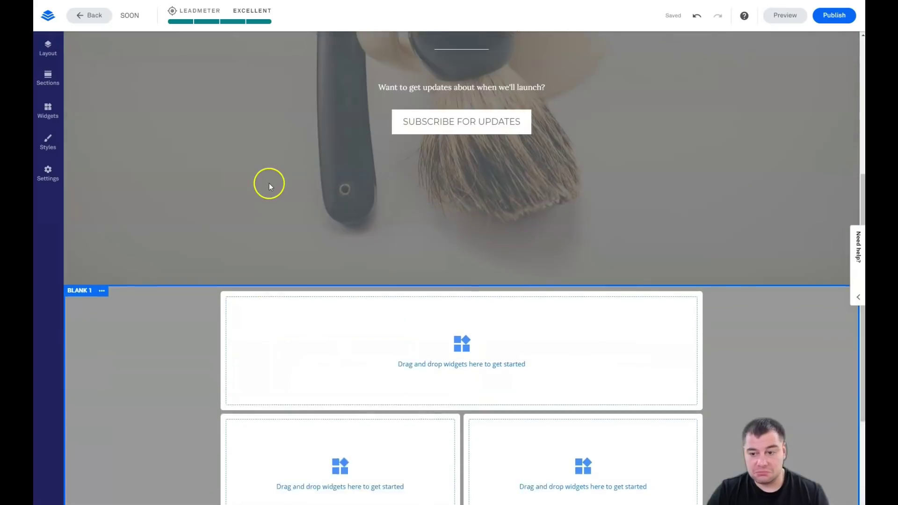
Show the Widgets library collapsed to its basic widget types.
scroll(270, 183, "down", 7)
scroll(269, 180, "down", 3)
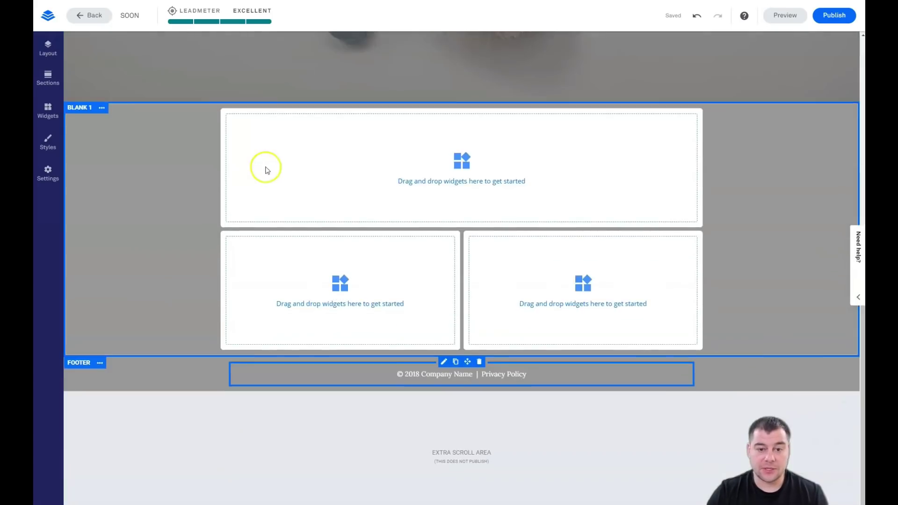
scroll(263, 165, "up", 8)
scroll(263, 163, "down", 5)
scroll(262, 163, "down", 3)
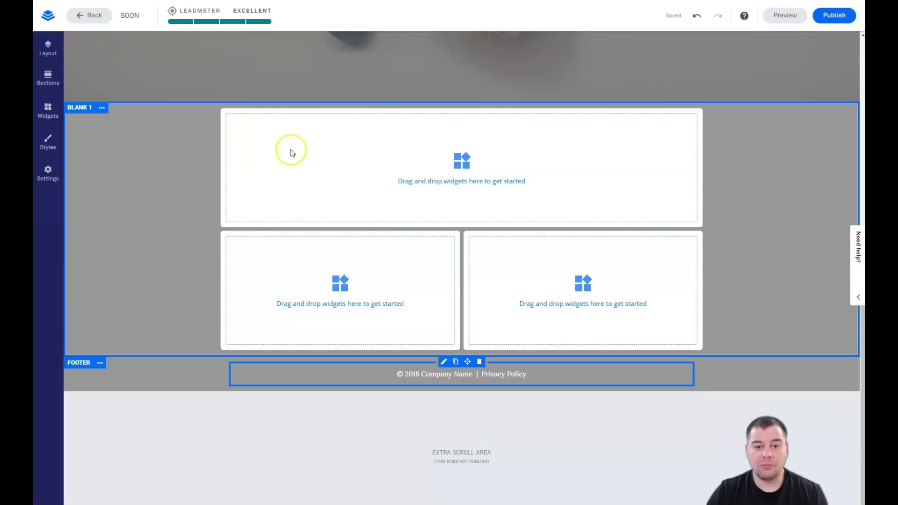
left_click(48, 115)
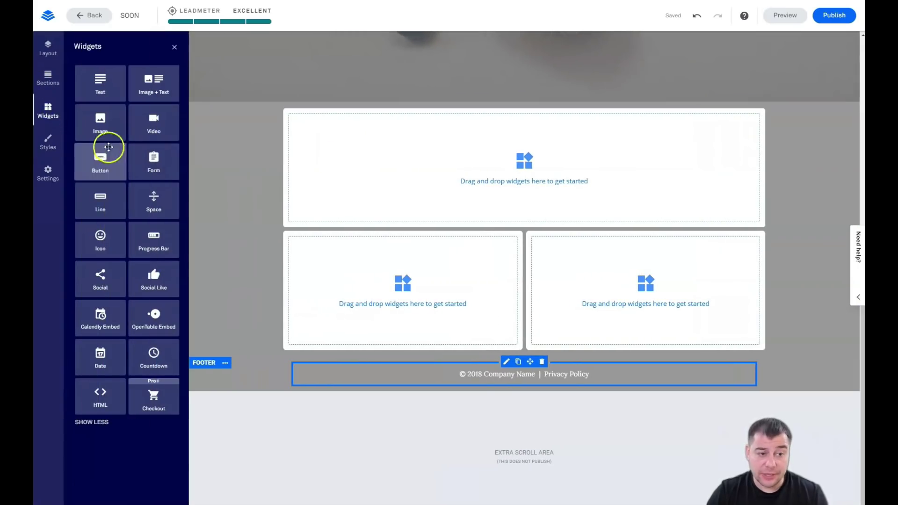
left_click(86, 426)
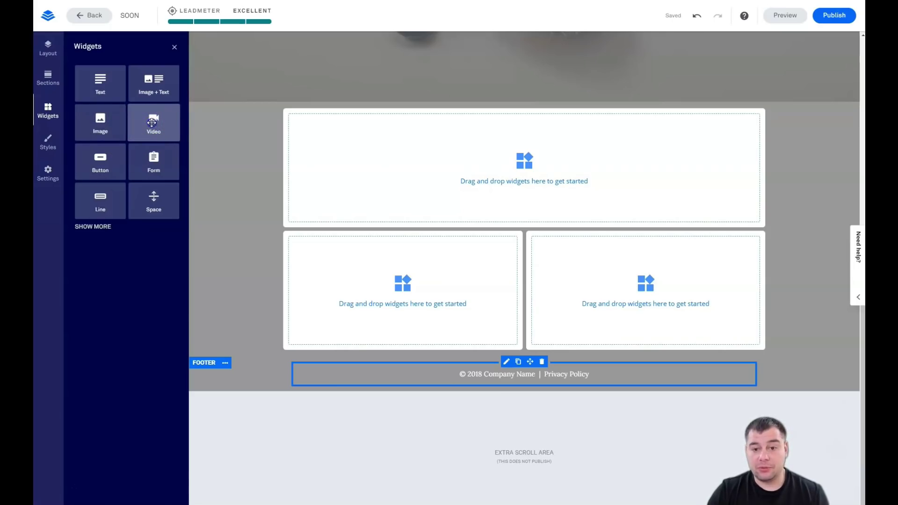
Place a Video widget on top, Text at lower left and a Button at lower right of Blank 1.
left_click_drag(151, 123, 515, 182)
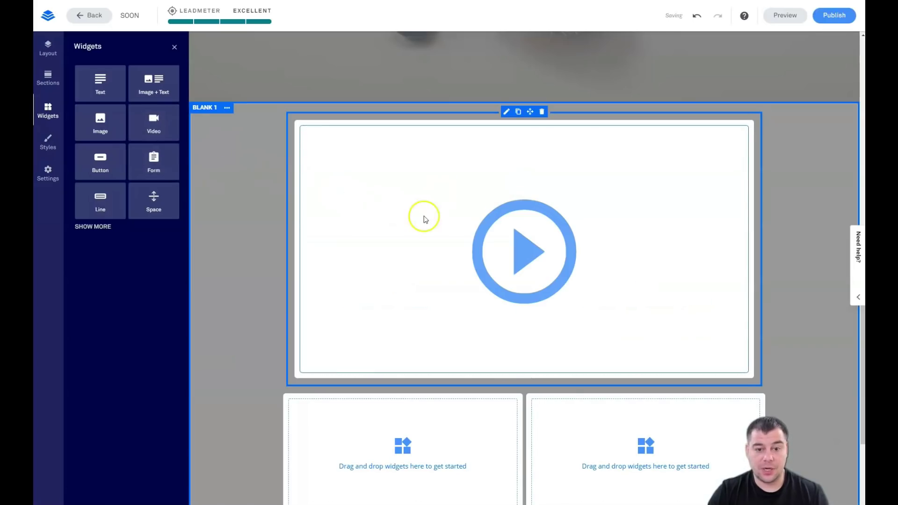
scroll(423, 216, "down", 3)
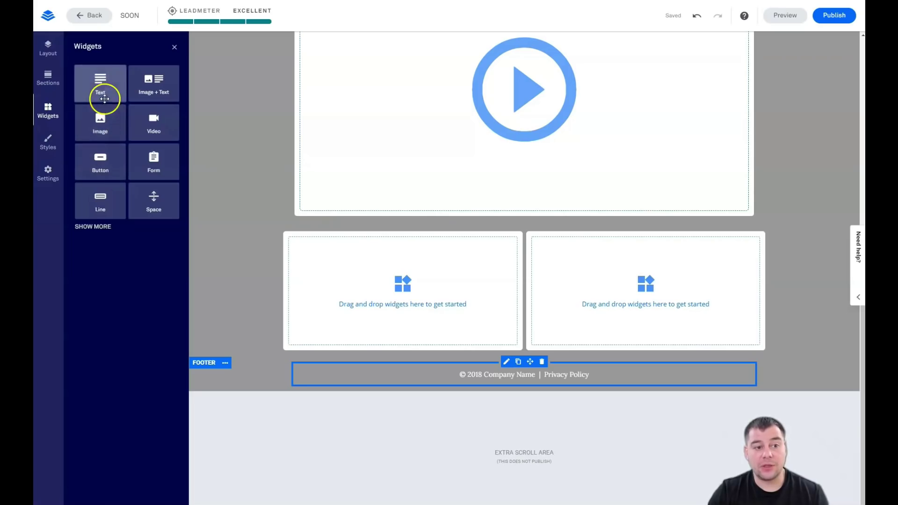
left_click_drag(101, 87, 410, 290)
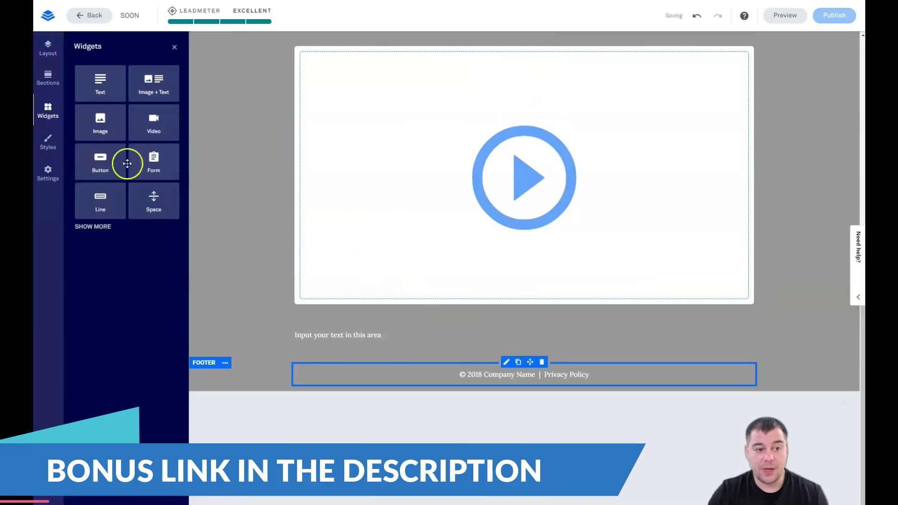
left_click_drag(108, 161, 639, 345)
Format the Blank 1 text as a bold, italic Headline 2 in Lato.
left_click(470, 335)
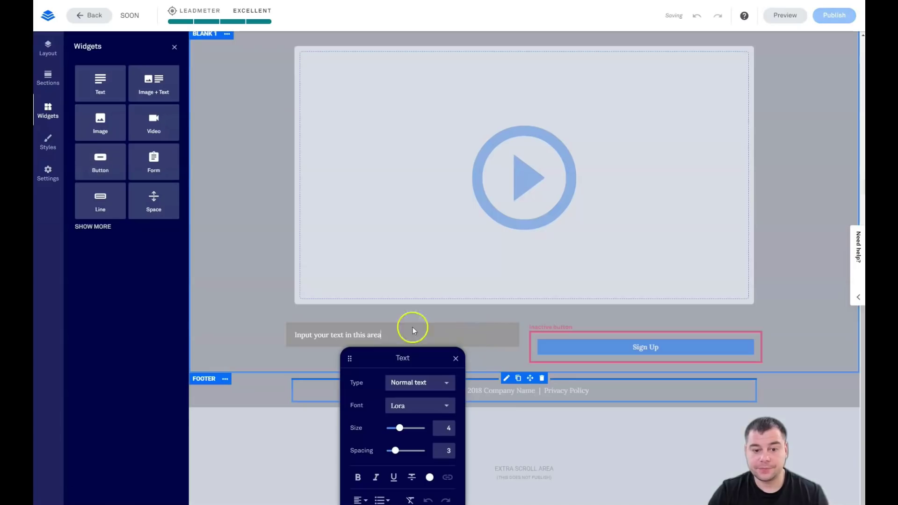
left_click_drag(384, 334, 291, 331)
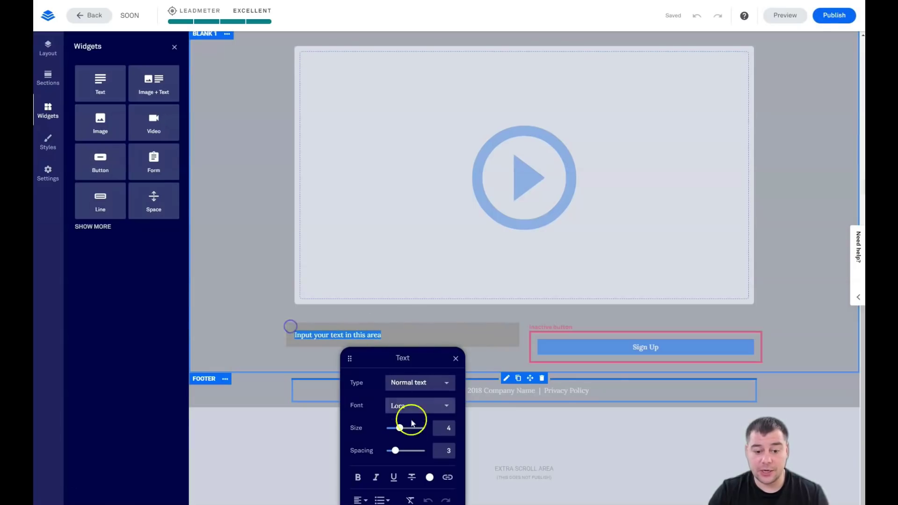
left_click_drag(400, 428, 407, 431)
left_click(445, 384)
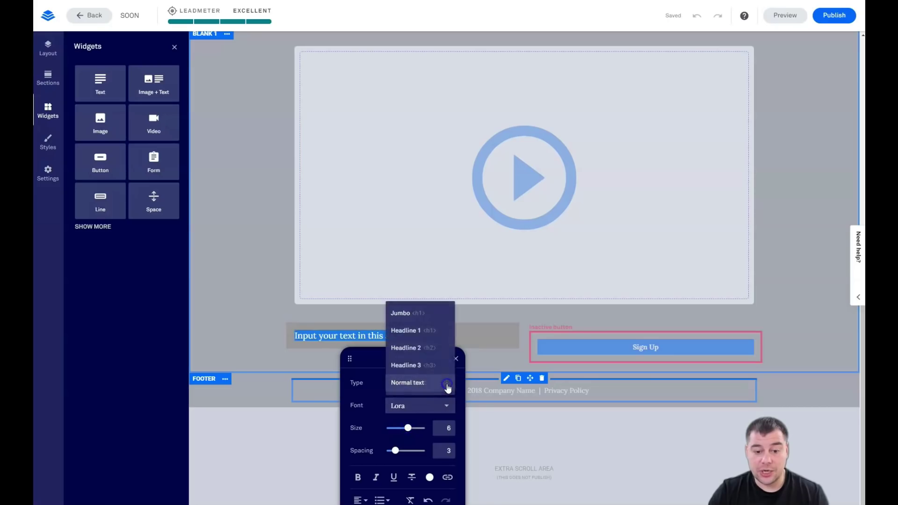
left_click(419, 329)
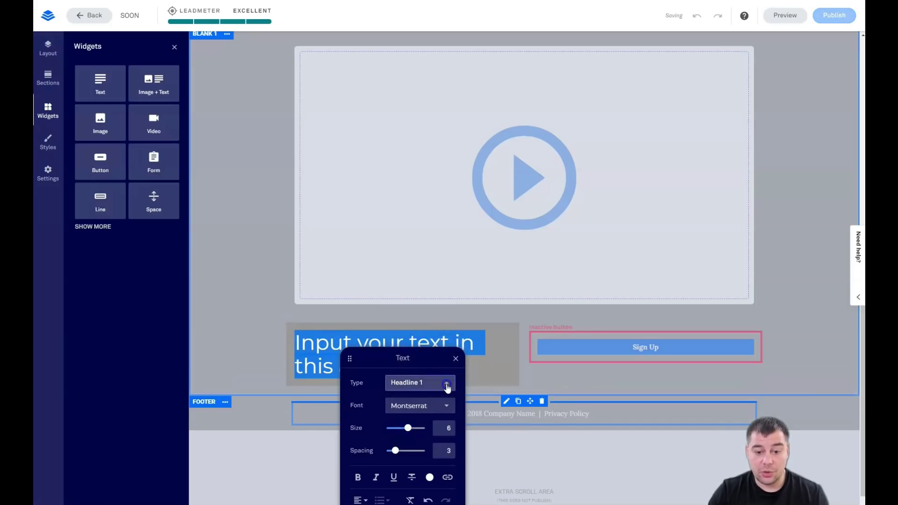
left_click(444, 384)
left_click(411, 401)
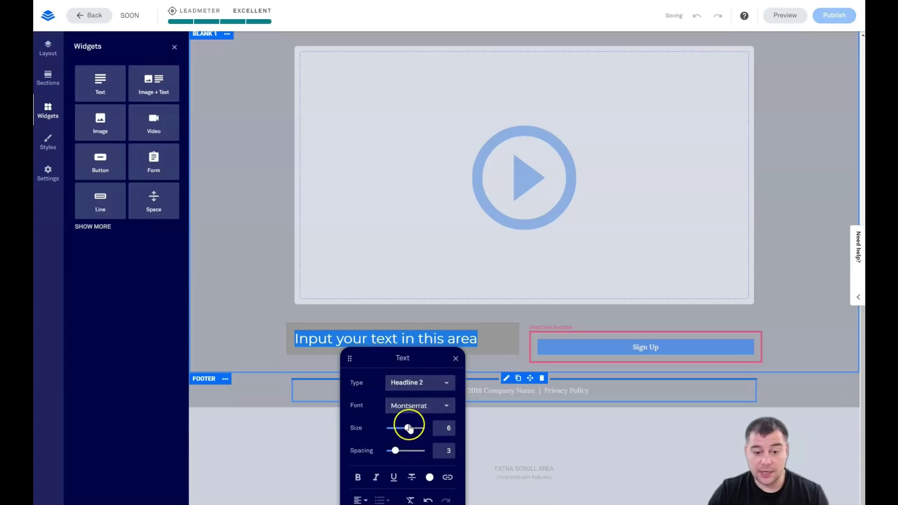
left_click(445, 406)
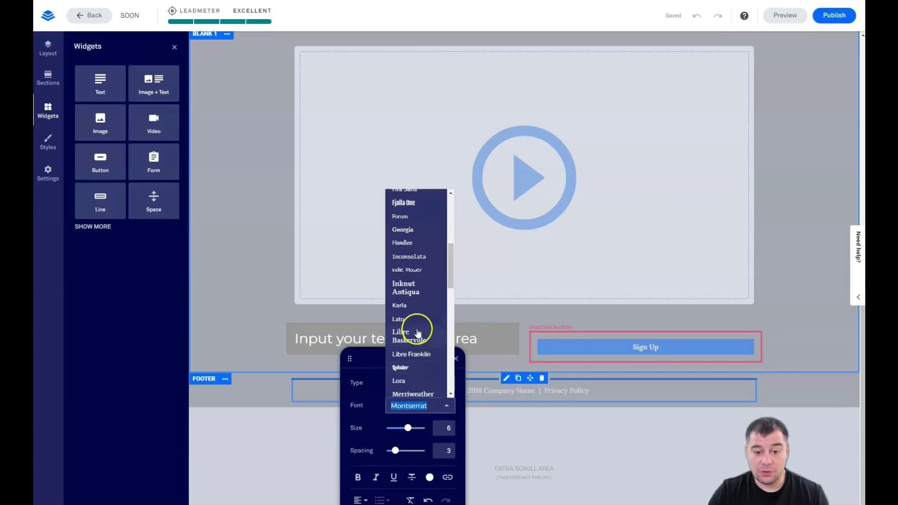
left_click(405, 320)
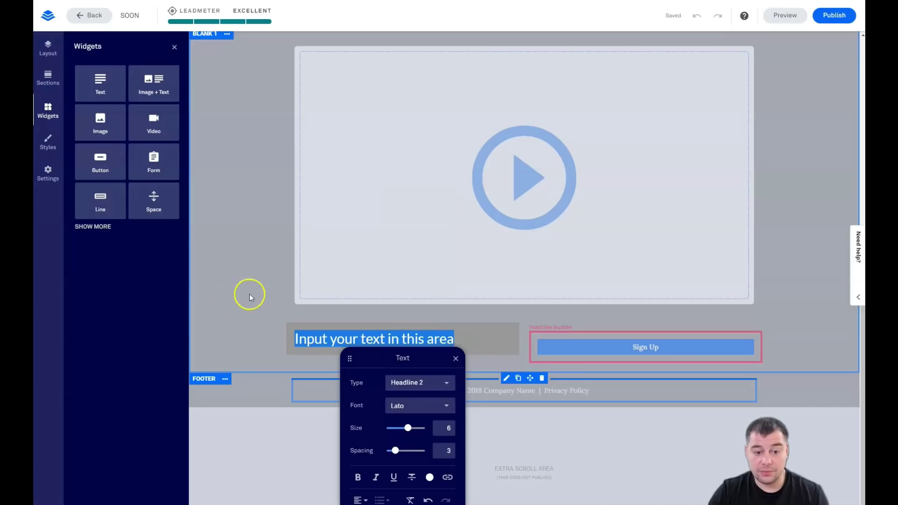
left_click(358, 477)
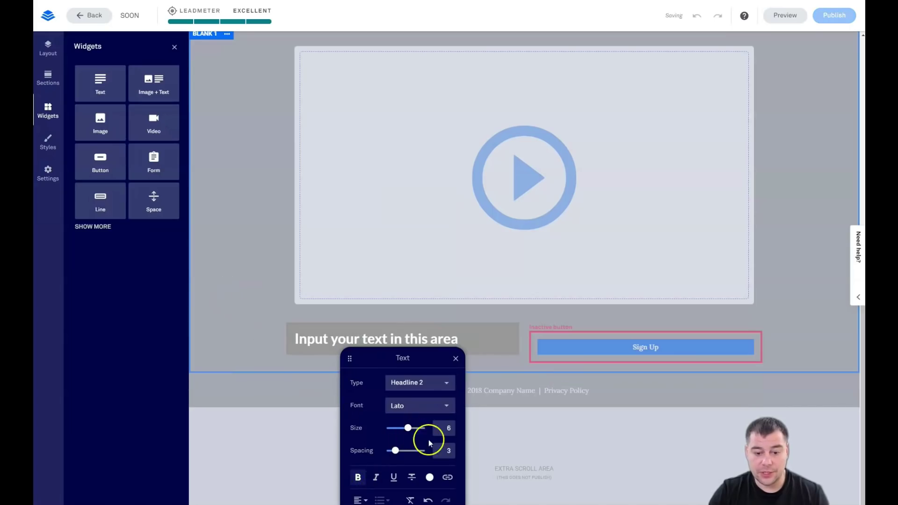
left_click(377, 478)
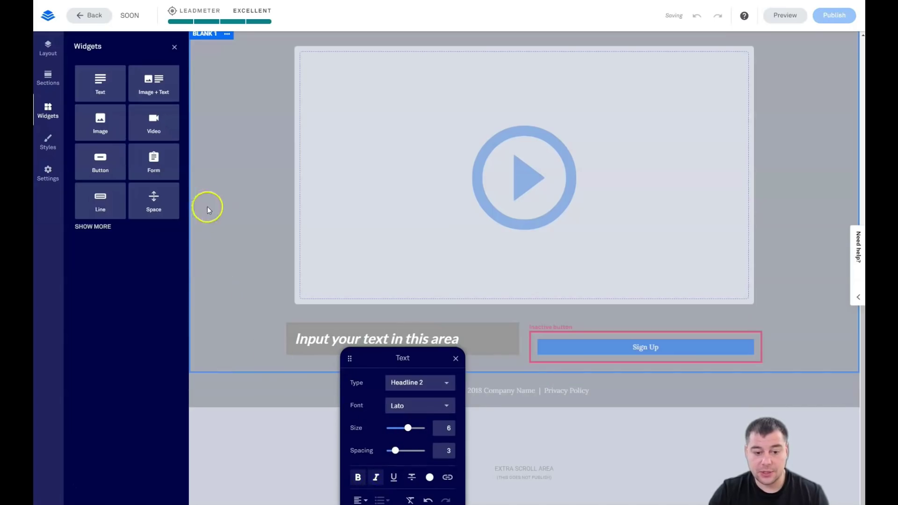
Centre-align the headline beside the Sign Up button.
left_click(227, 226)
left_click(419, 339)
left_click(419, 340)
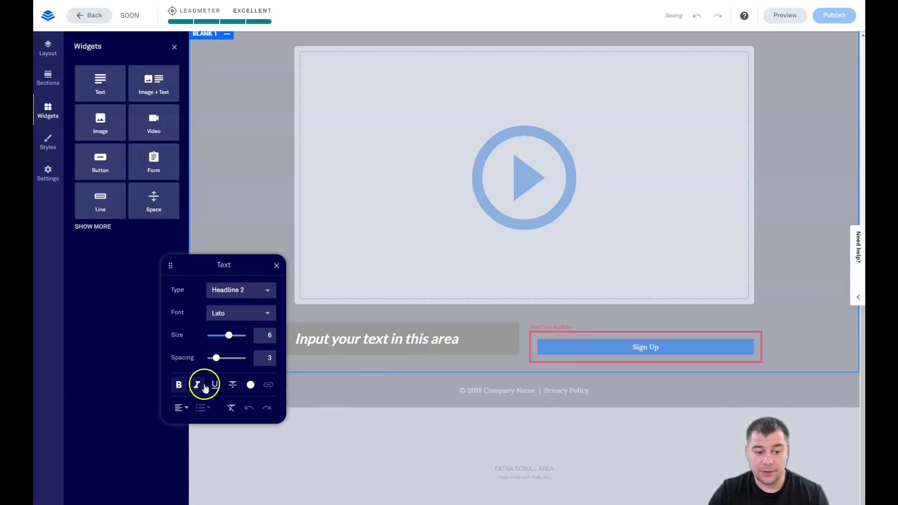
left_click(183, 408)
left_click(182, 408)
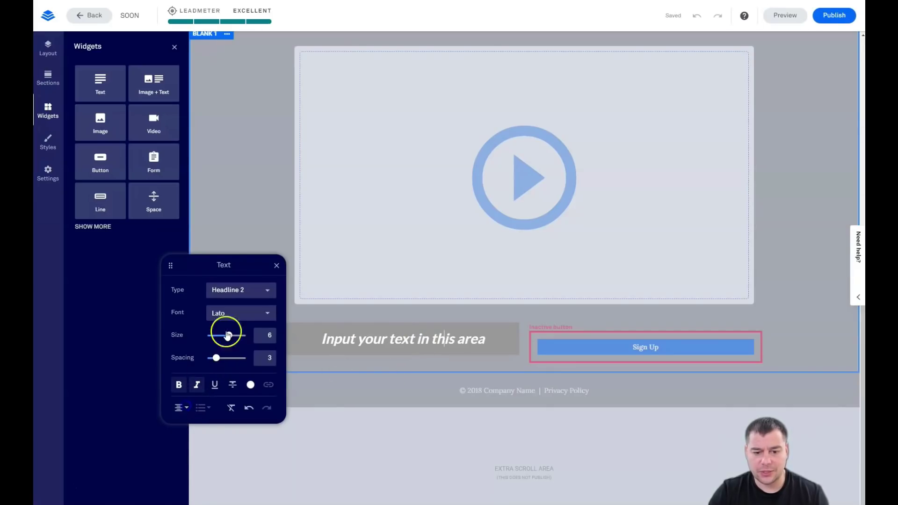
left_click(229, 176)
scroll(548, 327, "down", 1)
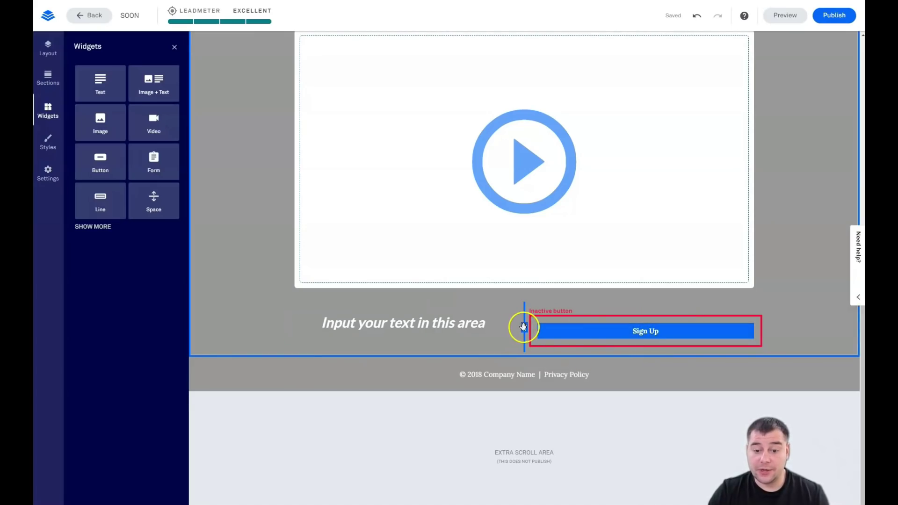
left_click_drag(524, 326, 671, 344)
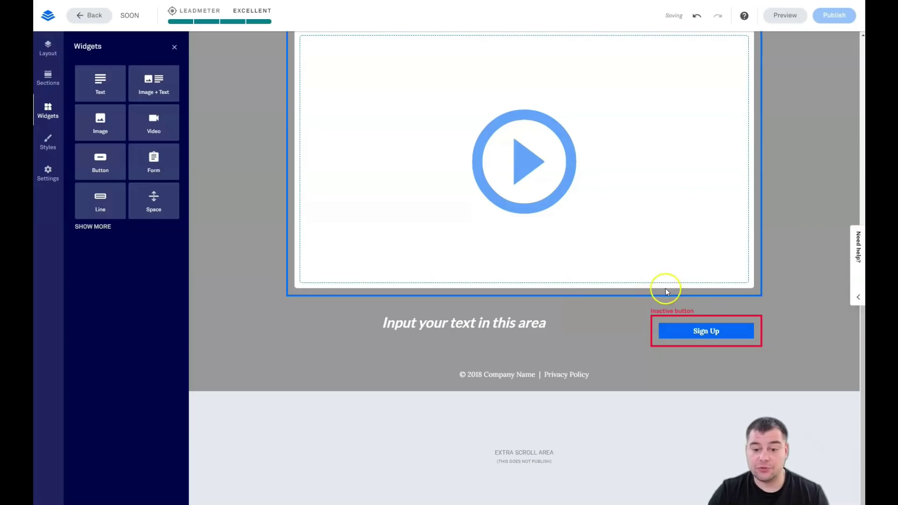
scroll(568, 308, "up", 6)
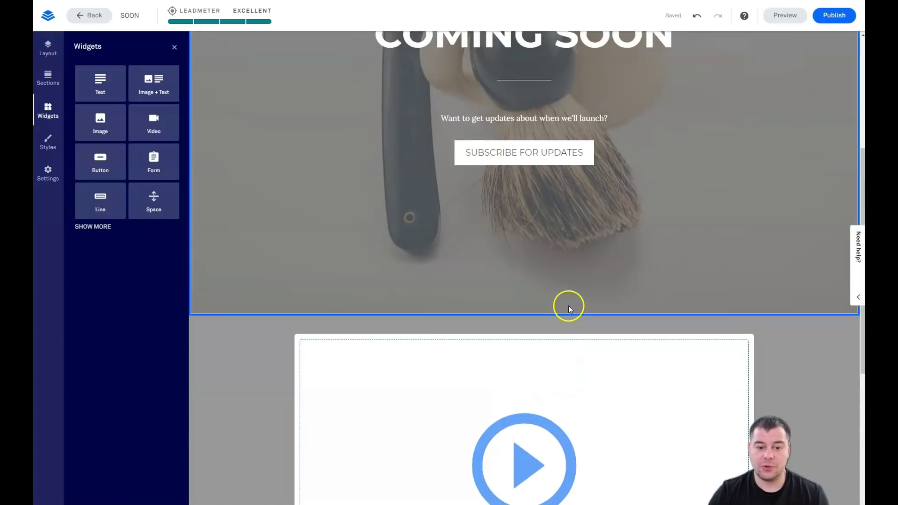
scroll(568, 305, "down", 3)
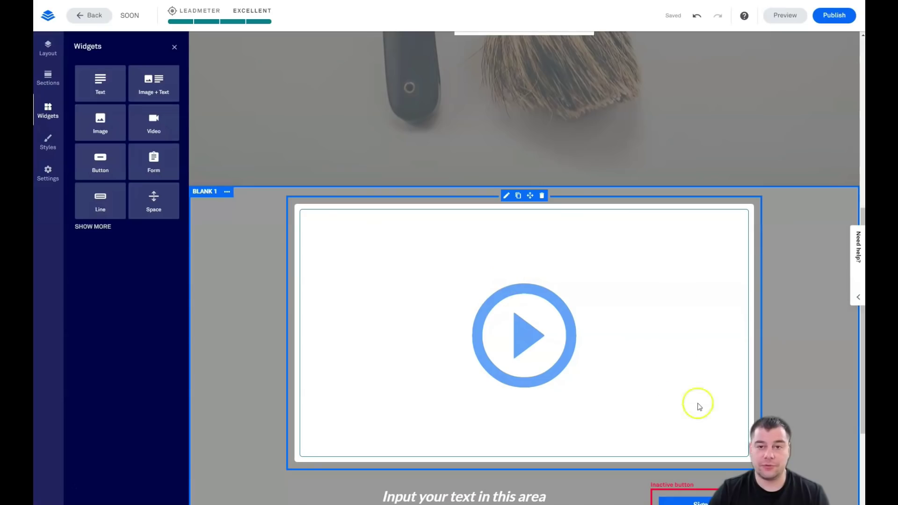
scroll(615, 262, "up", 3)
scroll(615, 262, "down", 6)
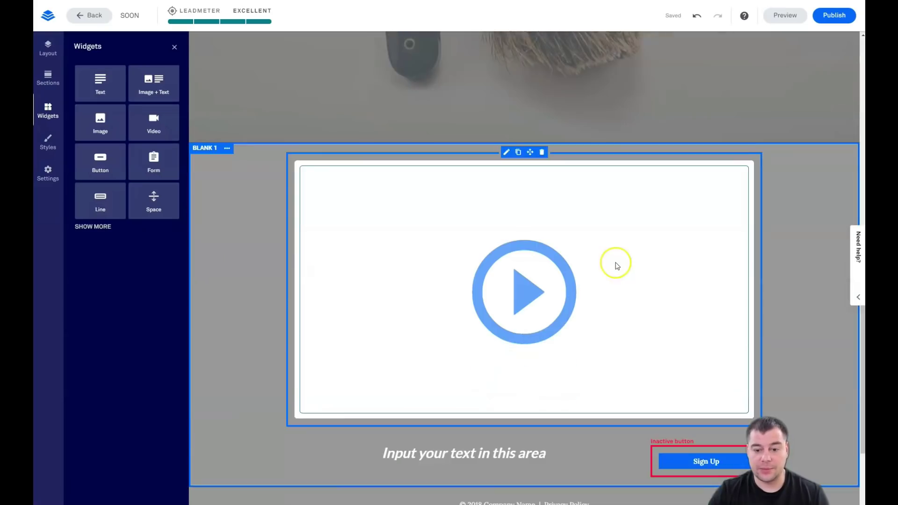
left_click(678, 332)
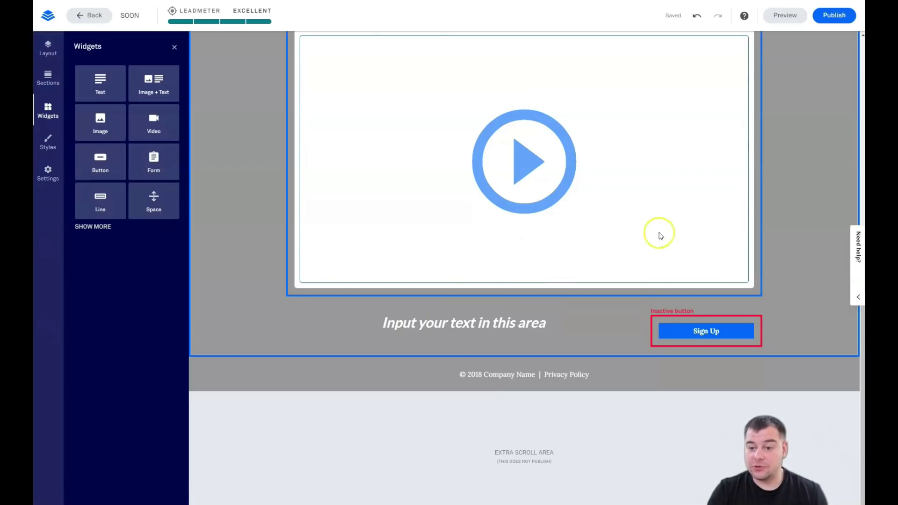
mouse_move(660, 323)
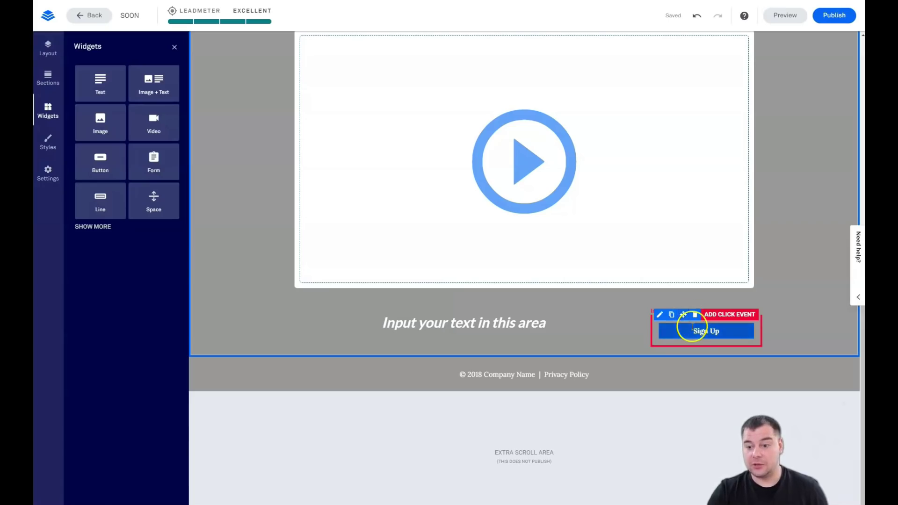
Give the Sign Up button a click event opening the 'Site Updates Subscription' pop-up.
left_click(723, 314)
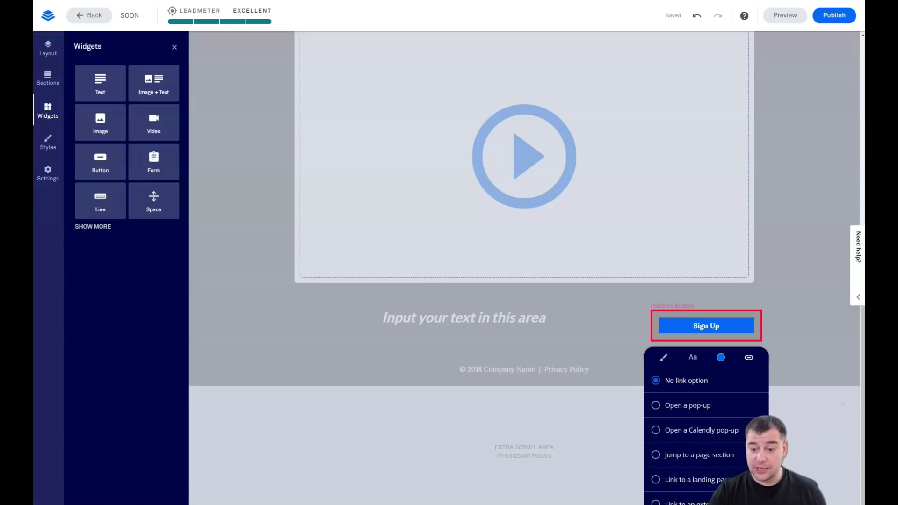
left_click(656, 405)
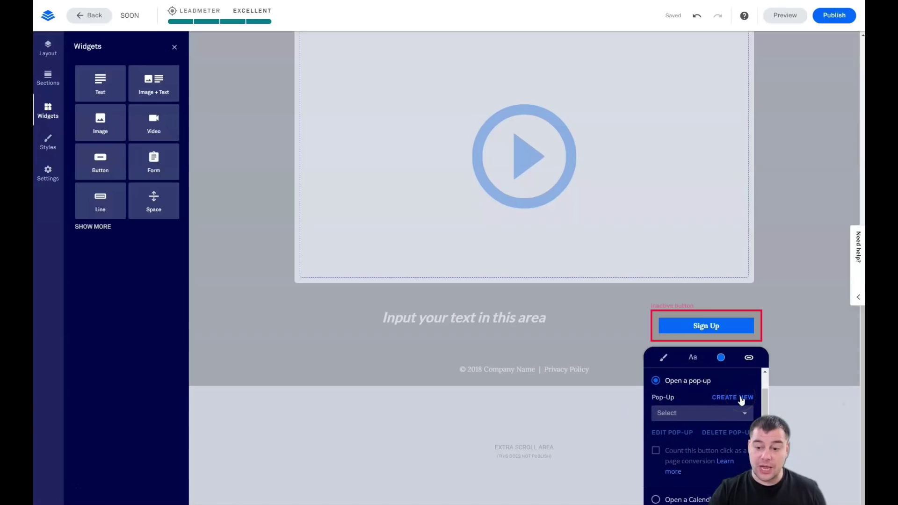
left_click(743, 412)
left_click(663, 415)
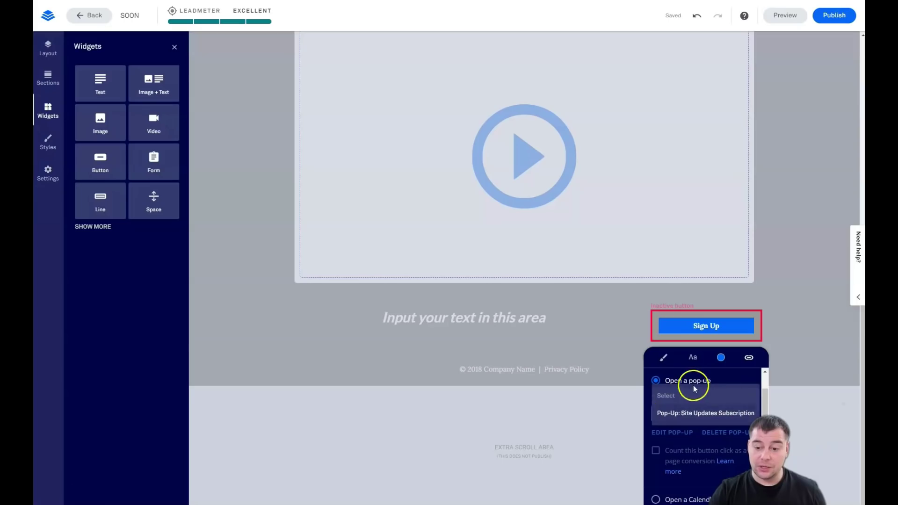
left_click(669, 415)
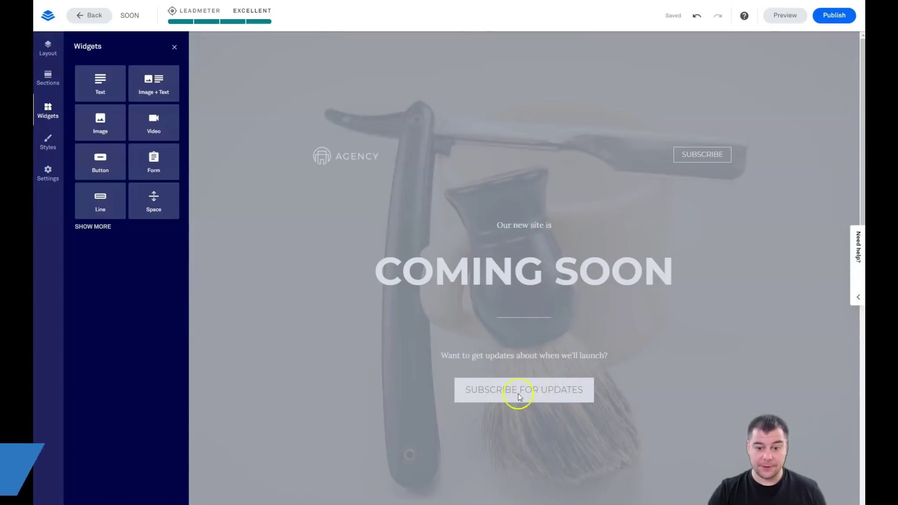
scroll(538, 393, "down", 8)
scroll(575, 371, "down", 3)
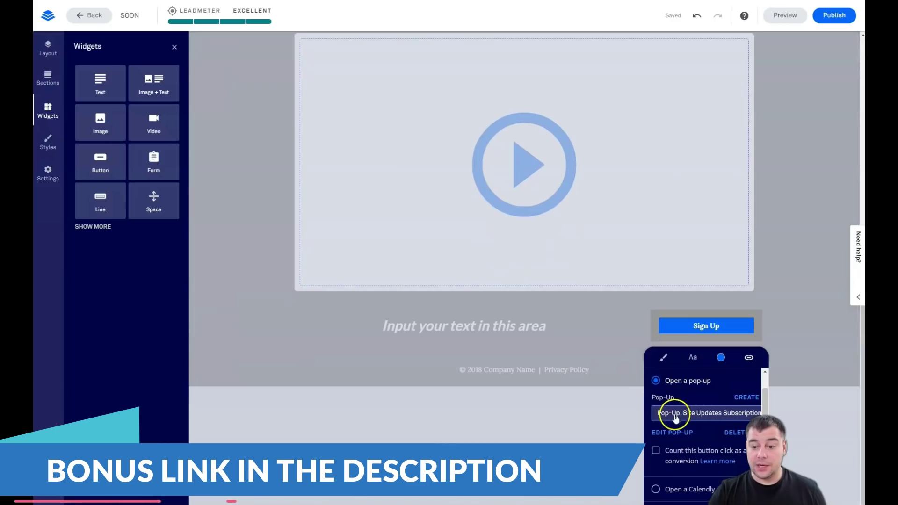
Edit the Site Updates Subscription pop-up and bring up its signup form's integration settings.
left_click(666, 434)
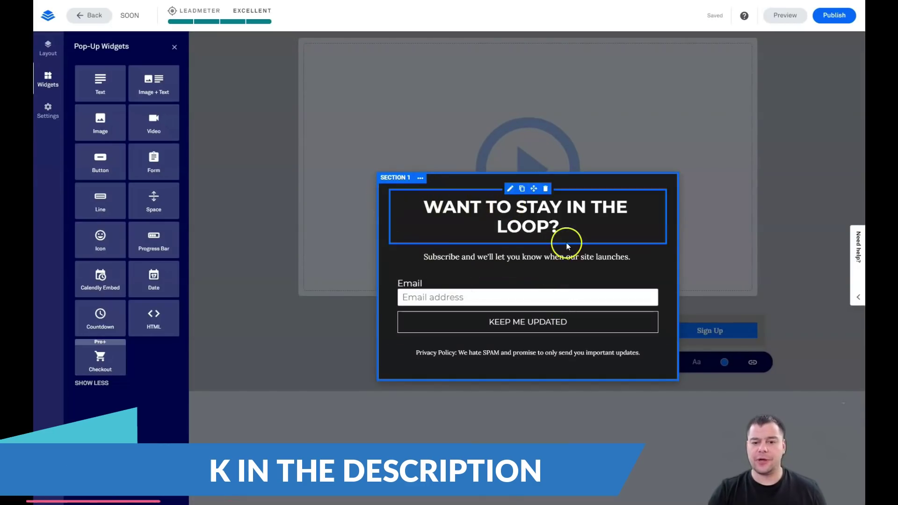
left_click(421, 180)
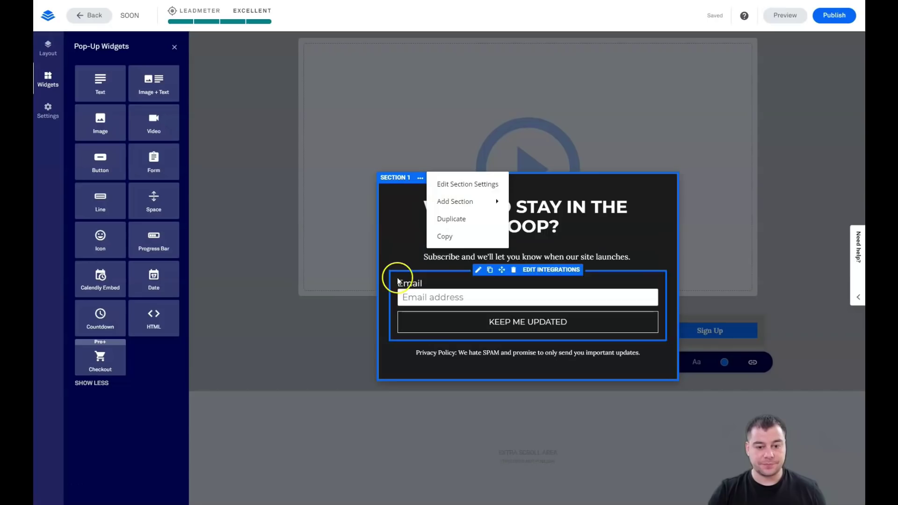
left_click(398, 252)
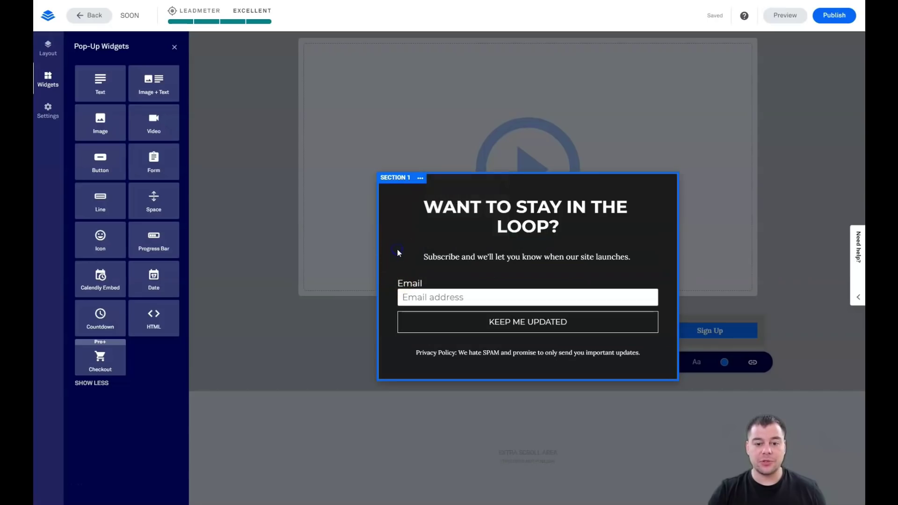
left_click(553, 271)
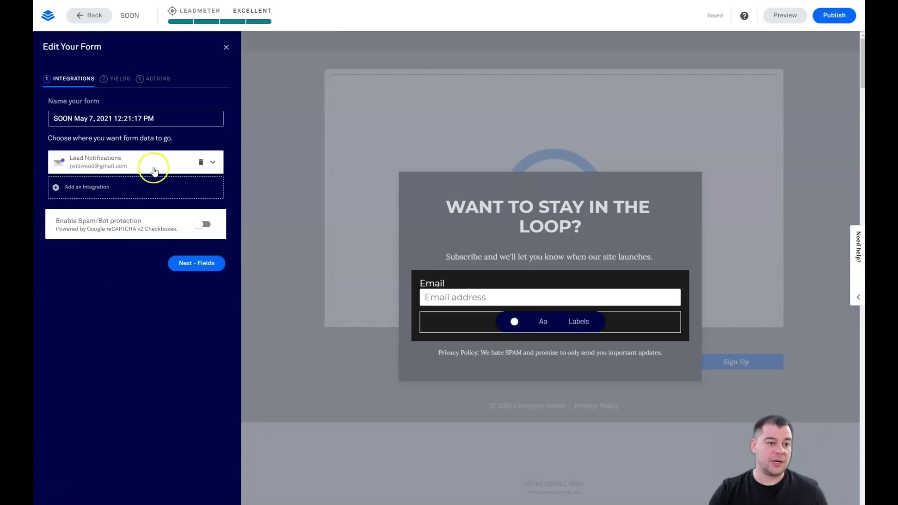
Choose Add an Integration and browse the full More Services catalogue.
left_click(87, 188)
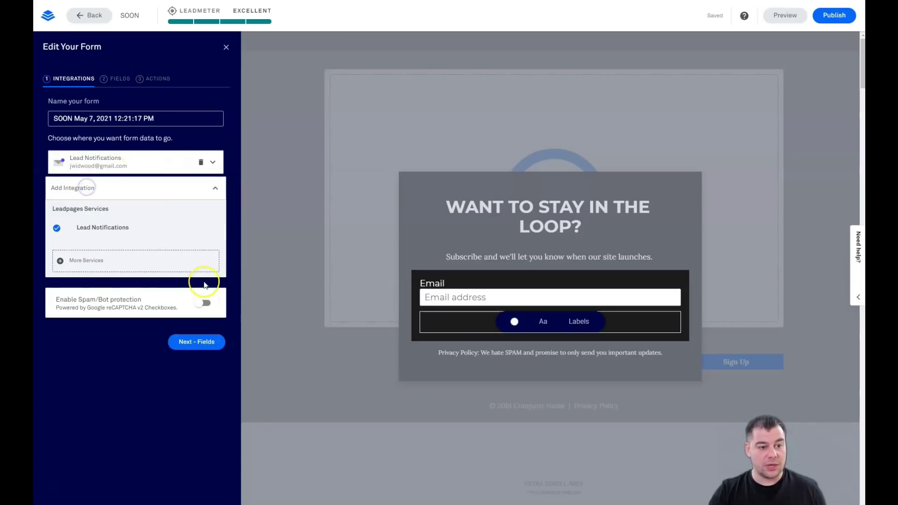
left_click(79, 261)
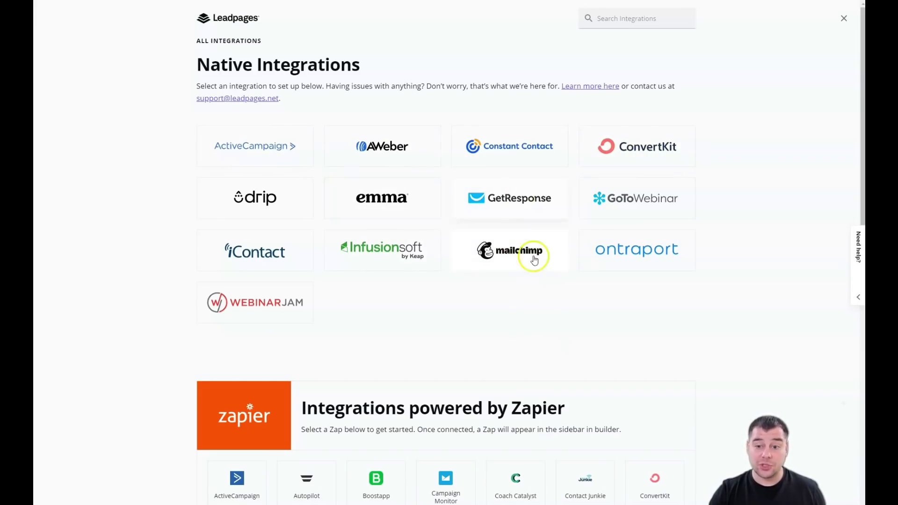
left_click(524, 305)
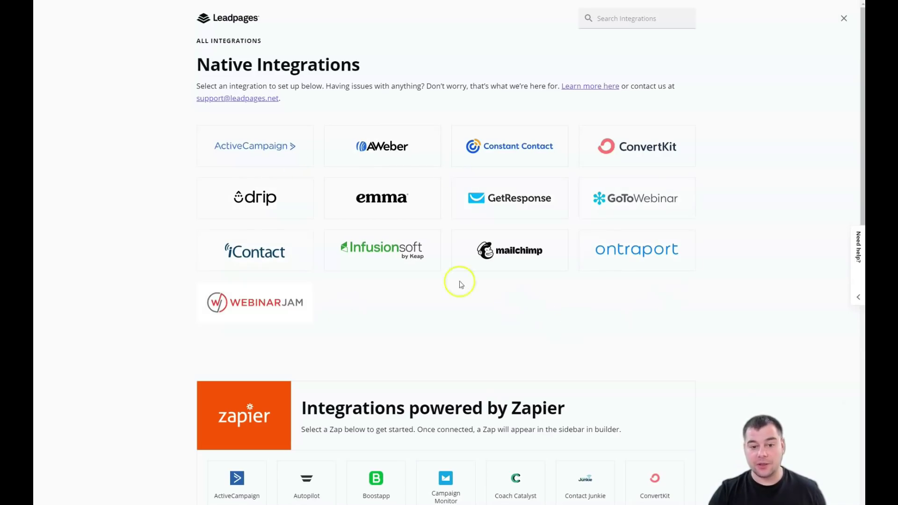
scroll(533, 295, "down", 2)
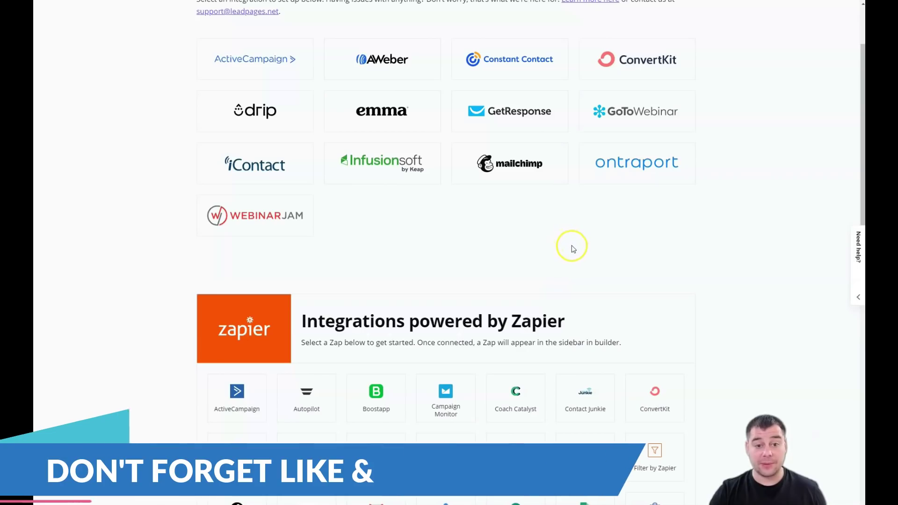
scroll(575, 250, "up", 2)
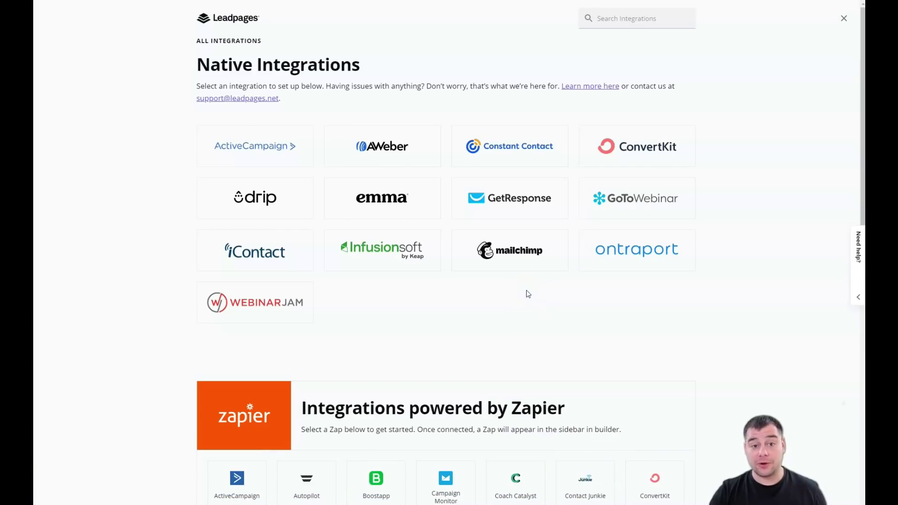
scroll(527, 293, "down", 6)
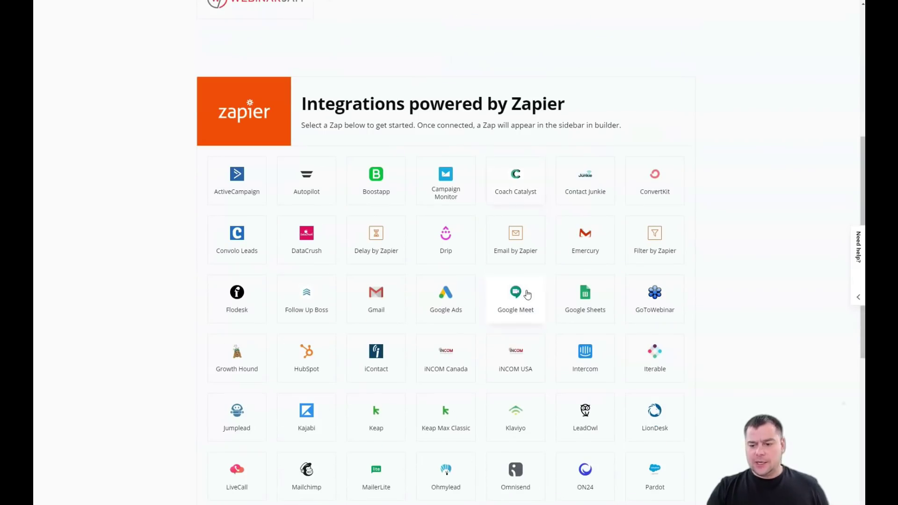
scroll(526, 294, "up", 6)
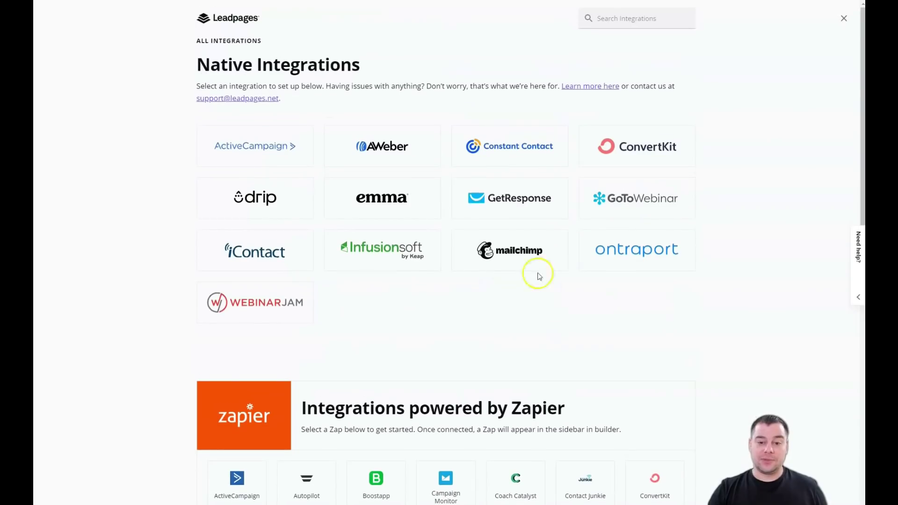
scroll(492, 307, "down", 3)
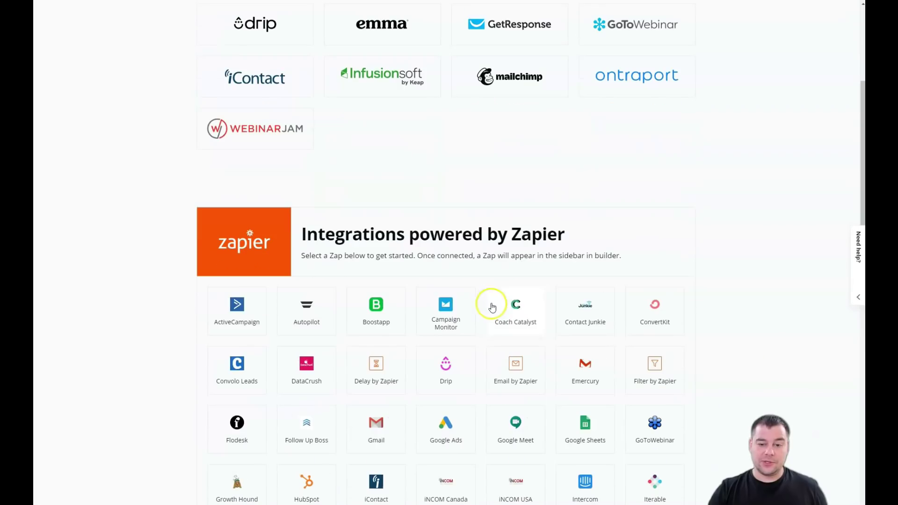
scroll(473, 195, "up", 3)
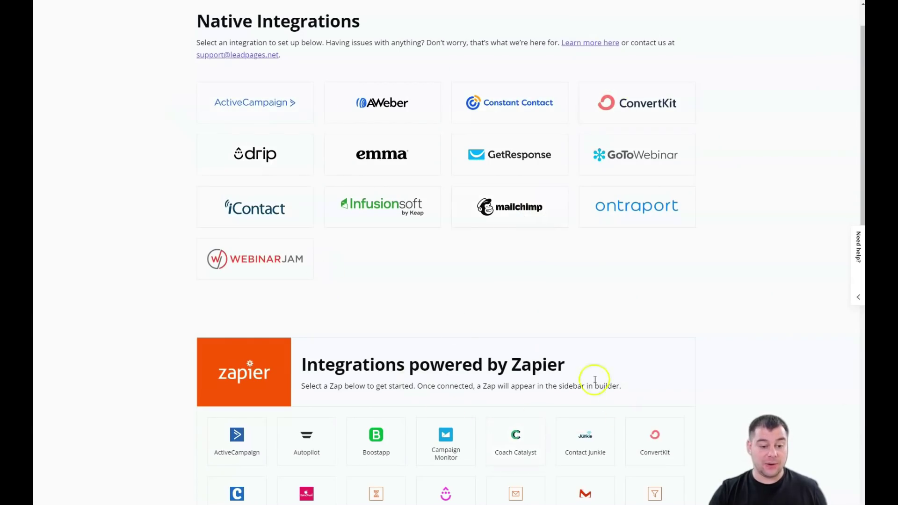
scroll(411, 295, "down", 3)
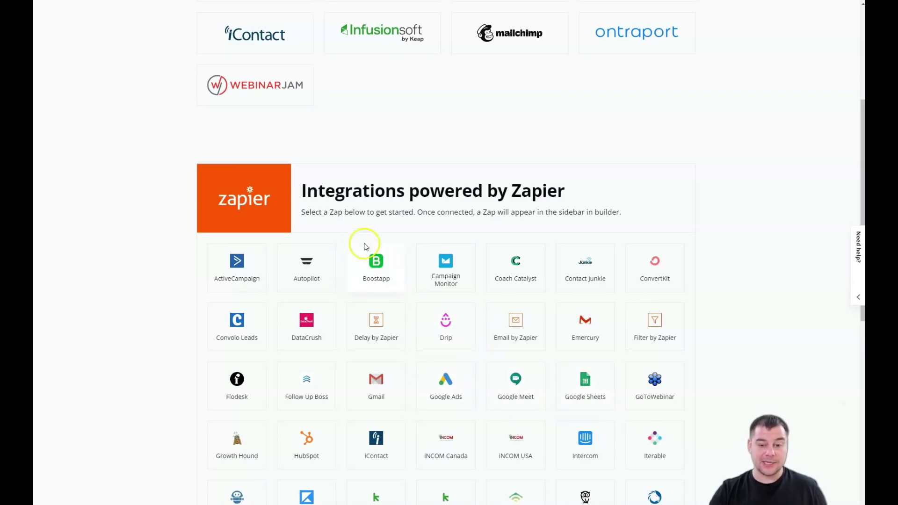
scroll(596, 364, "up", 1)
scroll(568, 319, "down", 5)
scroll(567, 318, "down", 3)
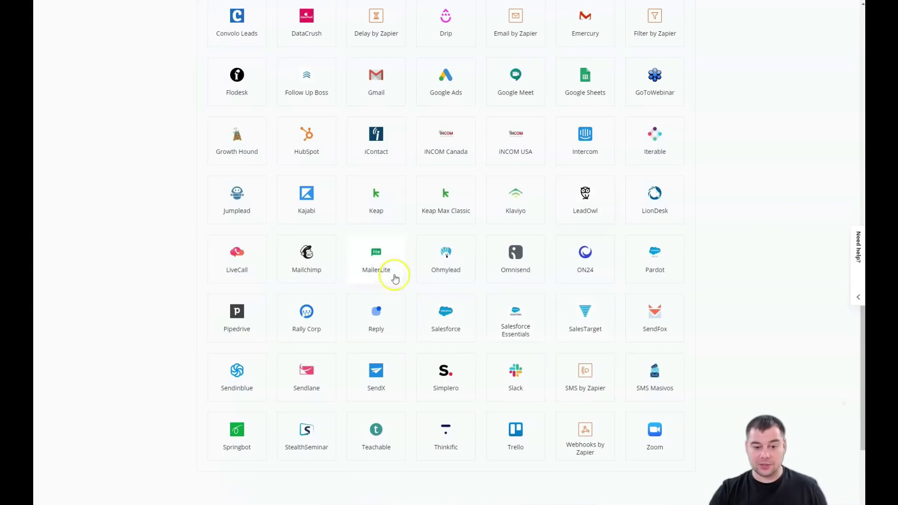
scroll(593, 302, "up", 3)
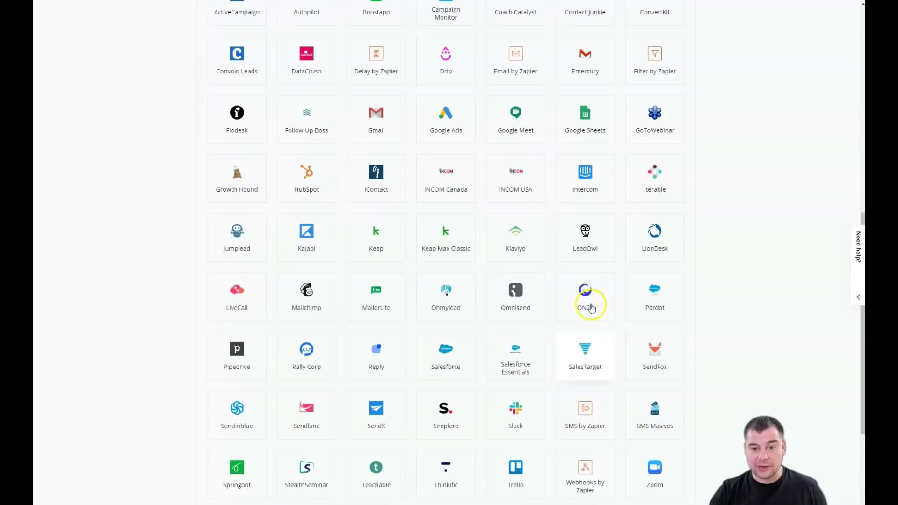
scroll(618, 341, "up", 3)
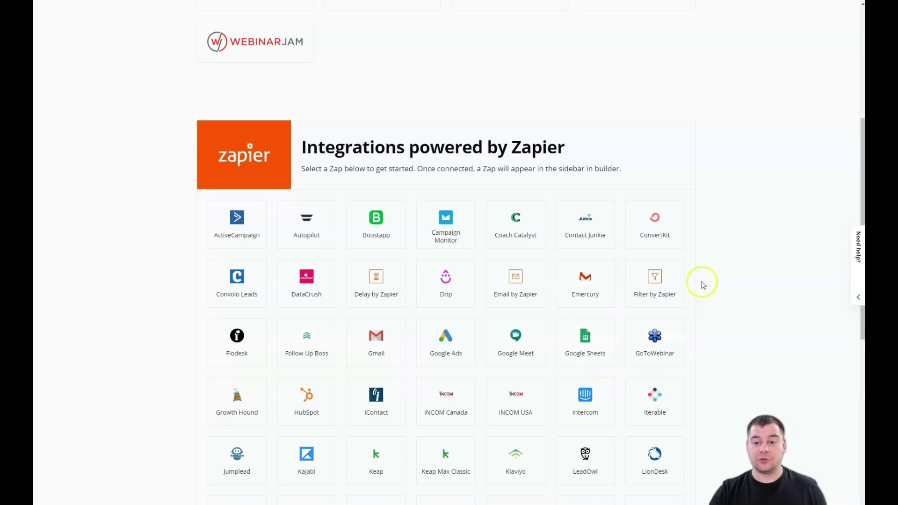
scroll(744, 304, "up", 6)
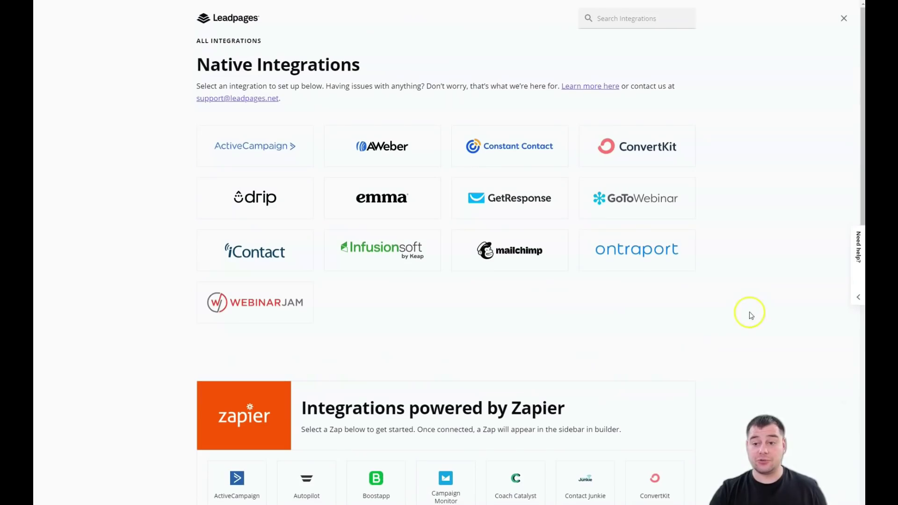
Add a First Name field to the signup form and order it above Email.
left_click(844, 18)
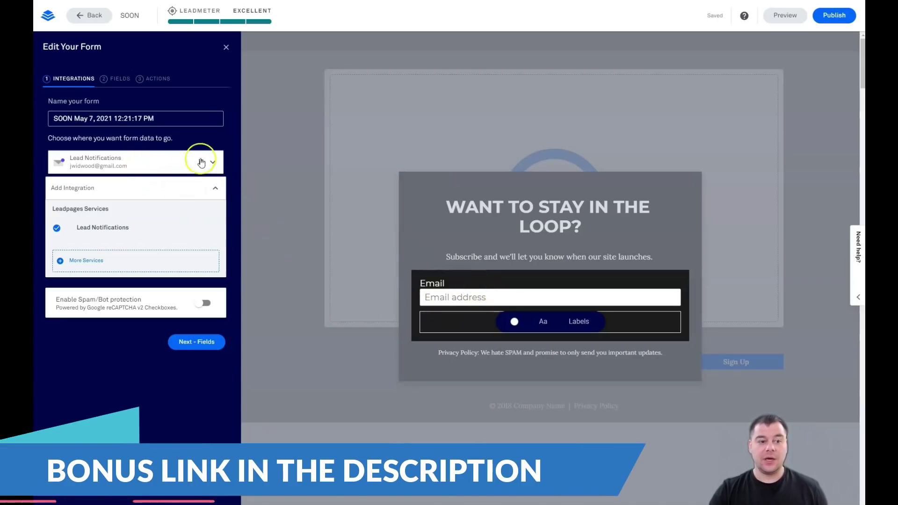
left_click(115, 83)
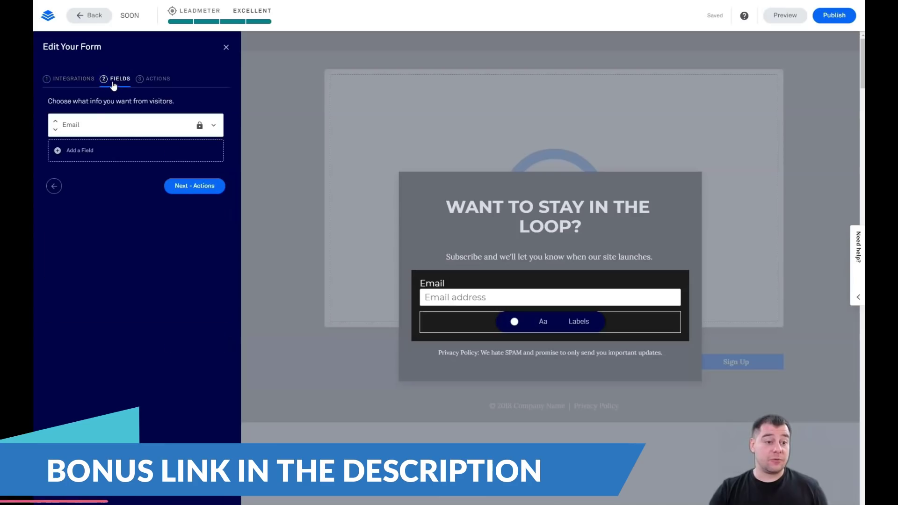
left_click(65, 149)
left_click(159, 206)
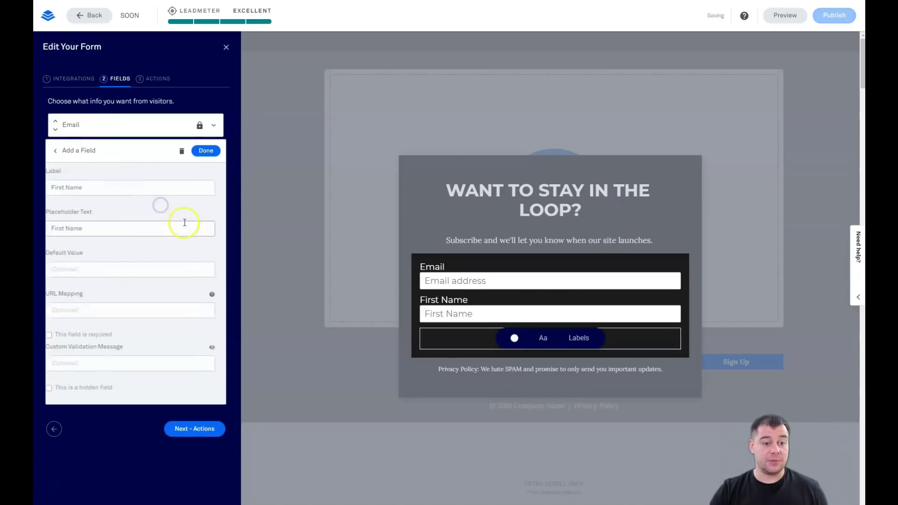
left_click(202, 149)
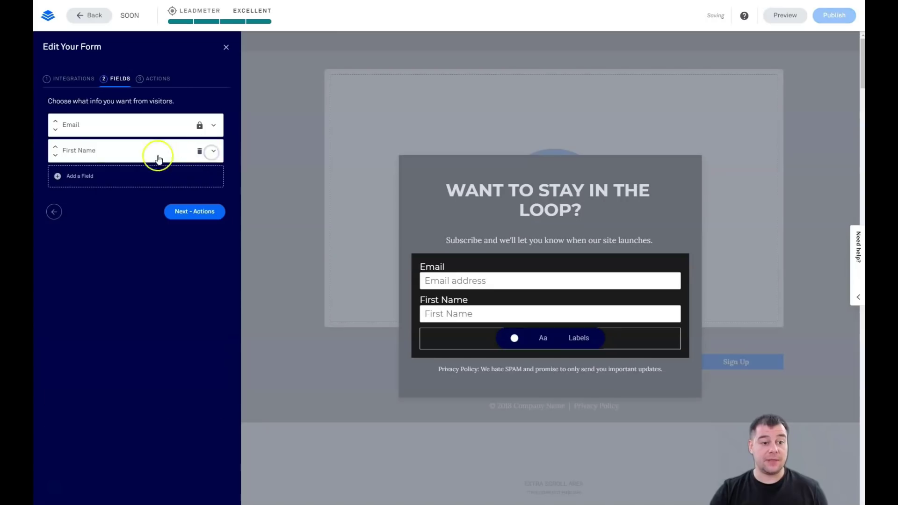
left_click(56, 146)
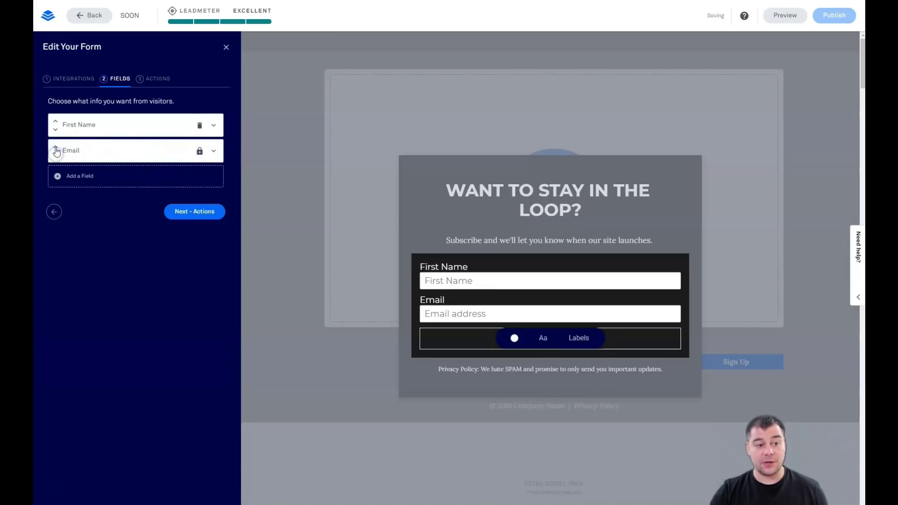
left_click(55, 146)
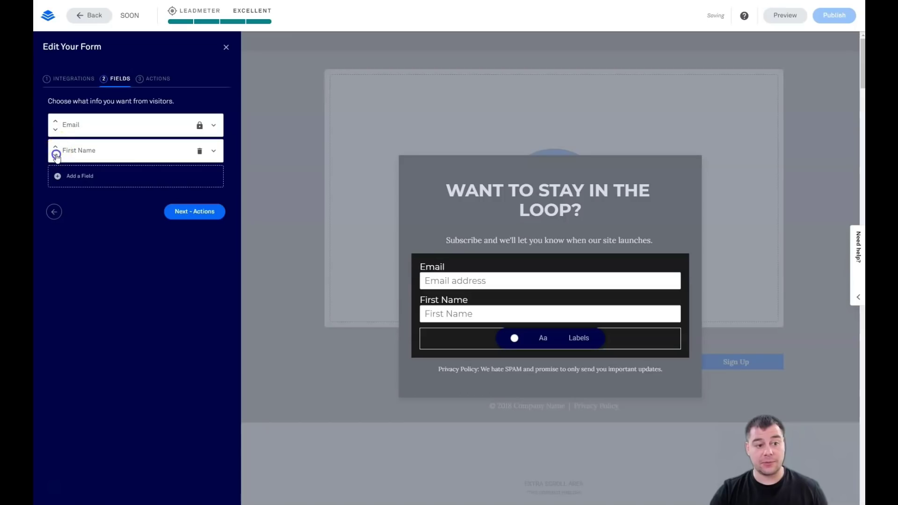
left_click(55, 147)
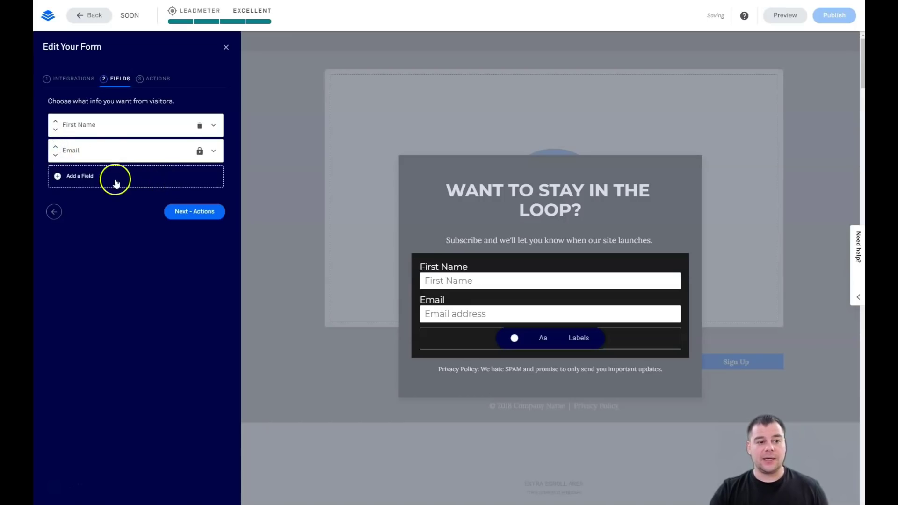
left_click(80, 177)
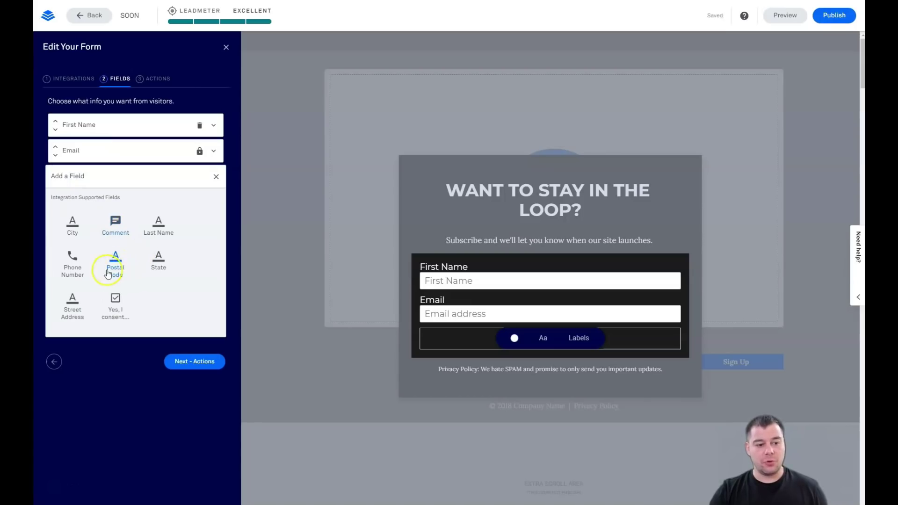
Add a Phone Number field to the form, then remove it again.
left_click(75, 262)
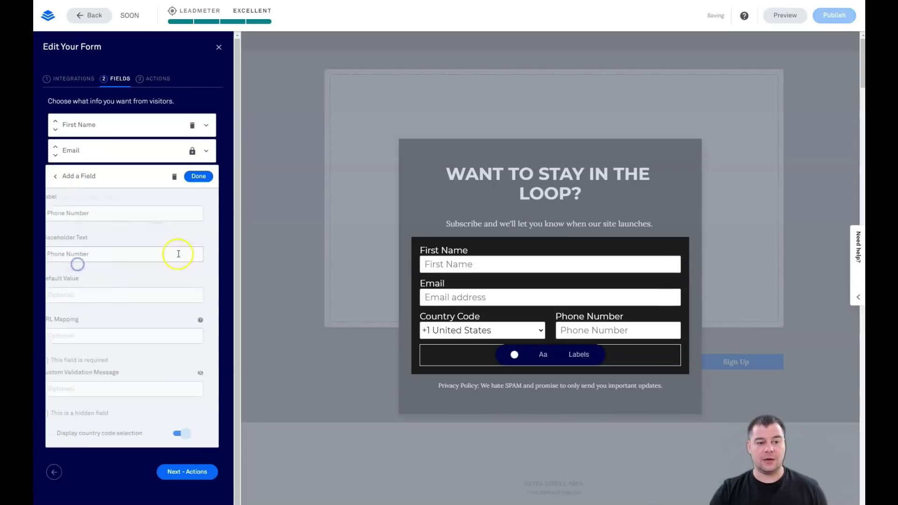
left_click(197, 177)
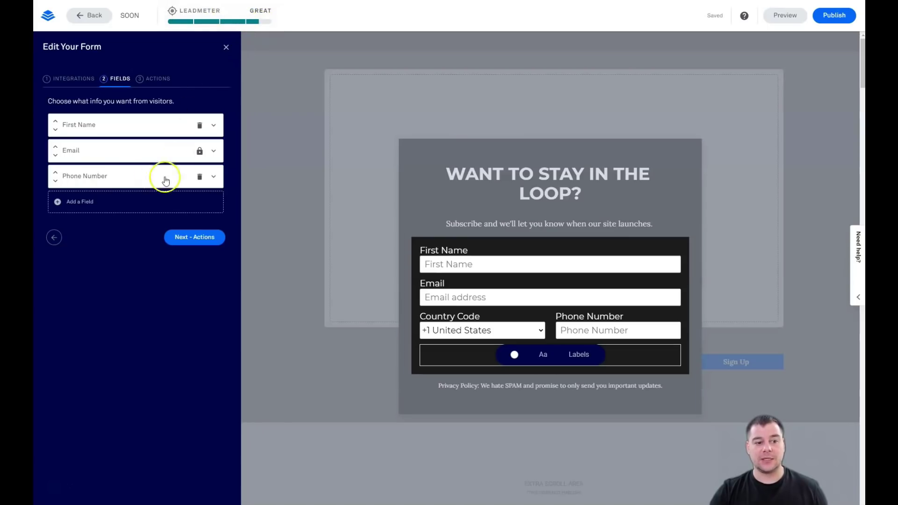
left_click(232, 10)
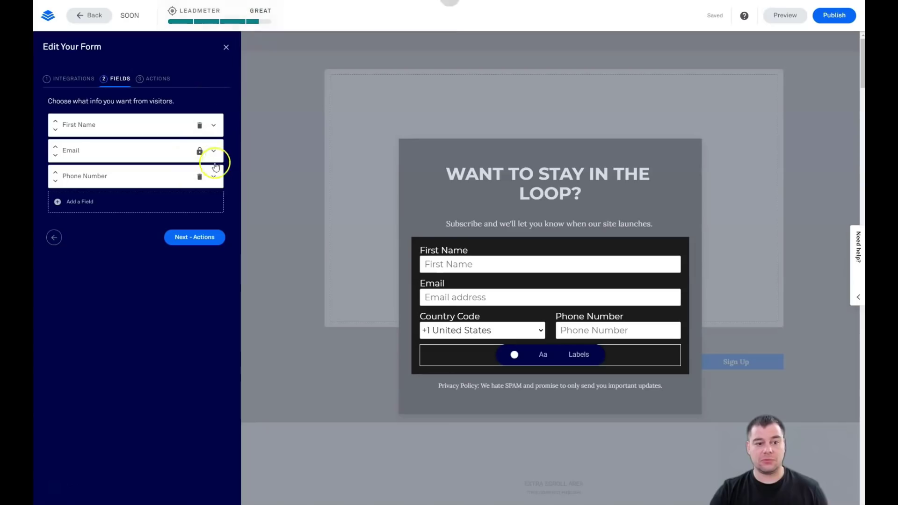
left_click(199, 177)
left_click(196, 151)
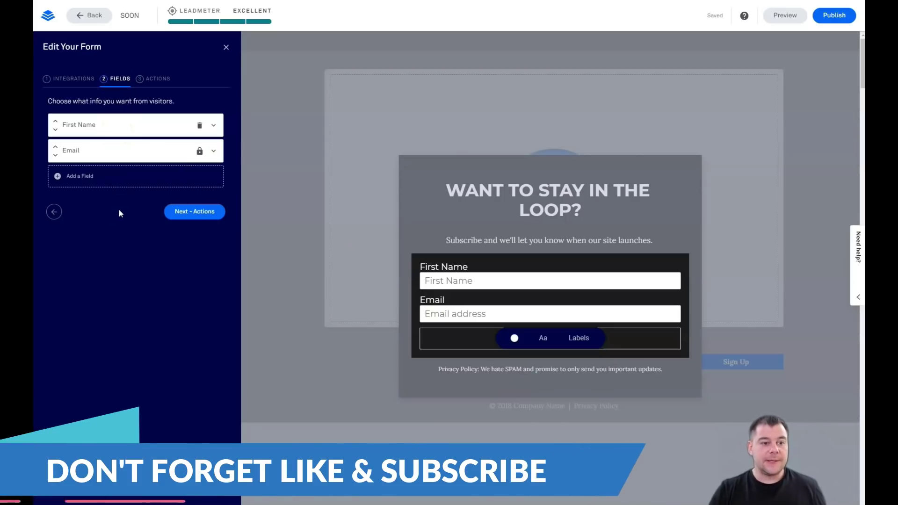
Advance to the form's Actions, keeping the Default Leadpages thank you page.
left_click(153, 80)
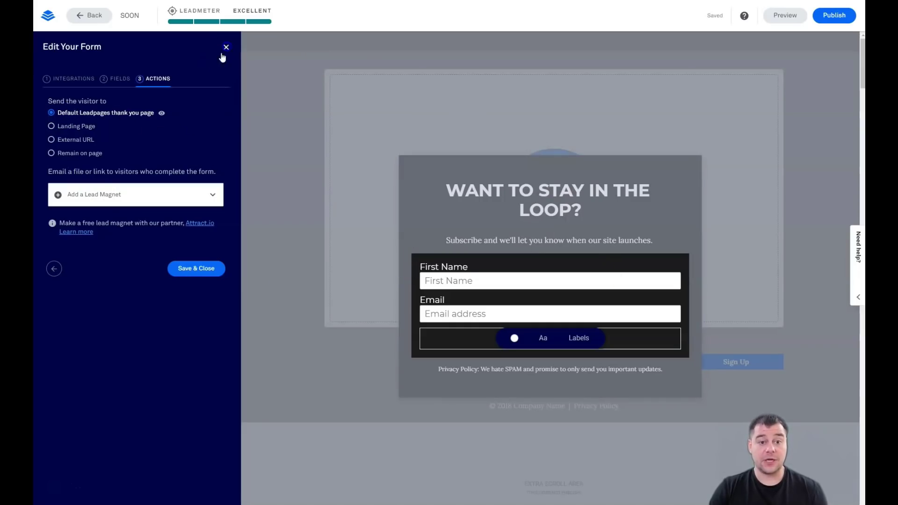
Close the Edit Your Form panel and the pop-up, then return to the razor-photo Coming Soon hero.
left_click(226, 47)
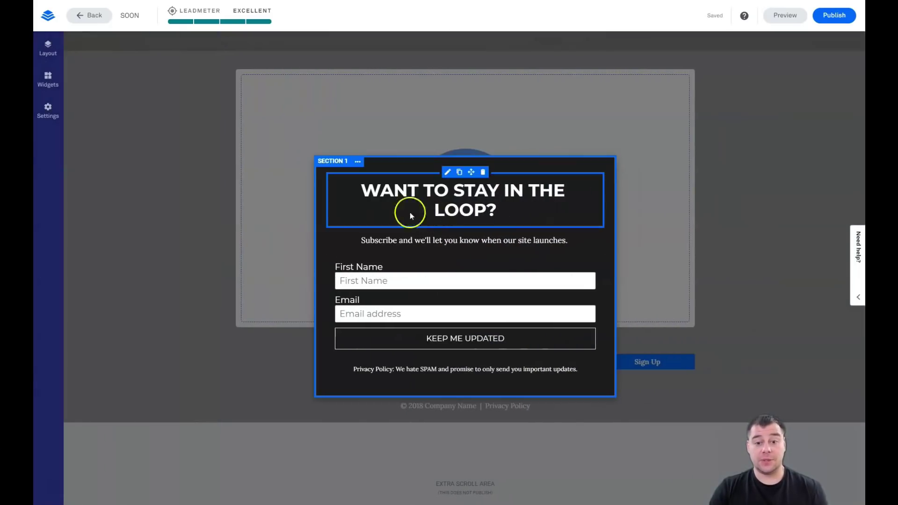
left_click(187, 209)
scroll(234, 270, "up", 7)
scroll(235, 270, "up", 4)
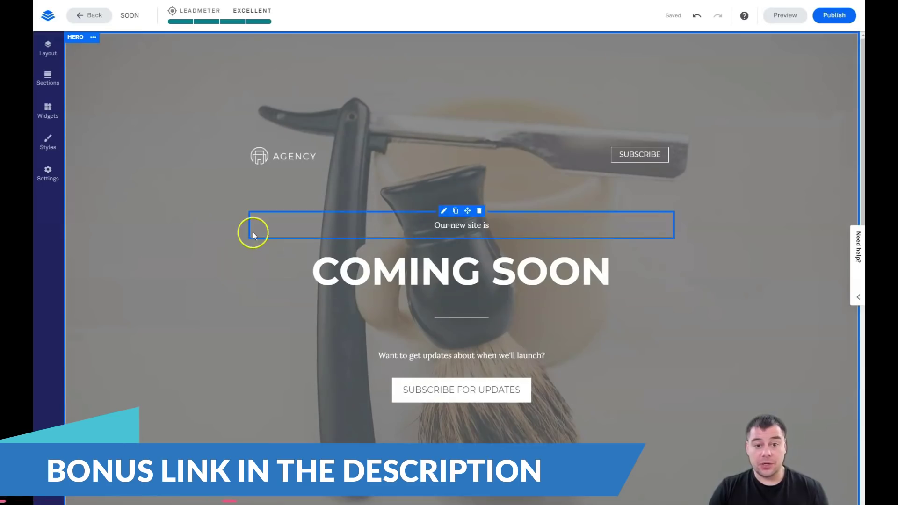
scroll(294, 283, "down", 10)
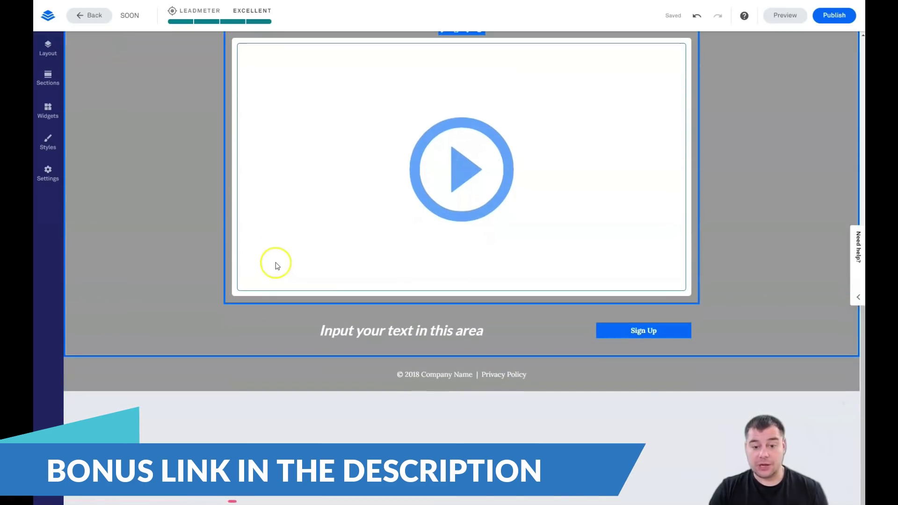
scroll(277, 267, "up", 5)
scroll(277, 267, "up", 5)
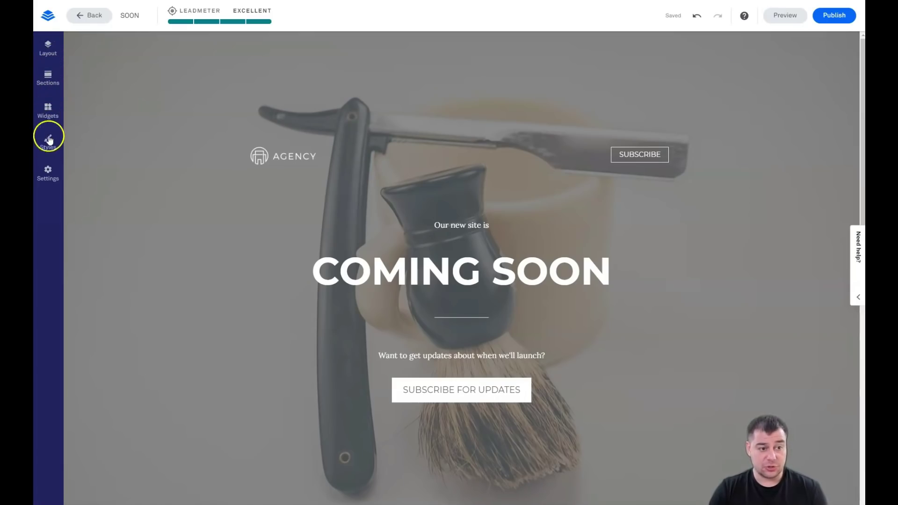
Block search-engine indexing, review Social and Analytics settings, and keep the language at English (Default).
left_click(49, 172)
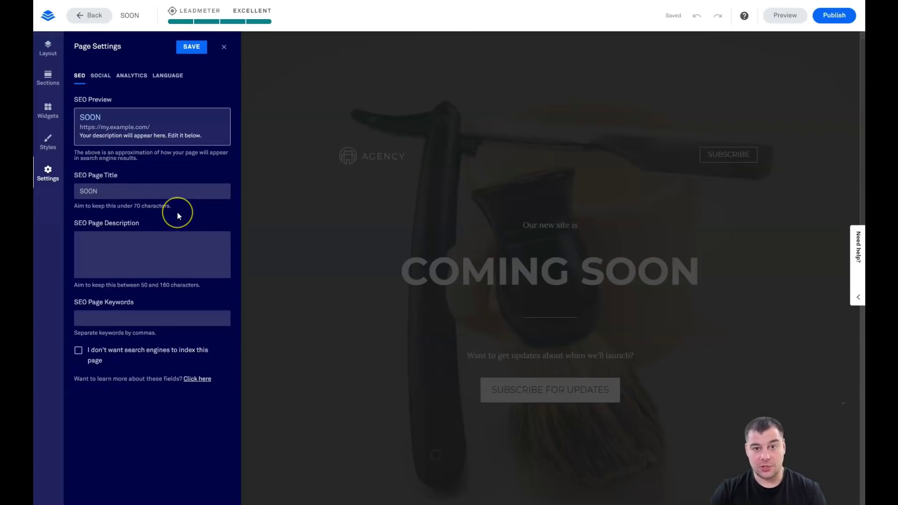
left_click(78, 352)
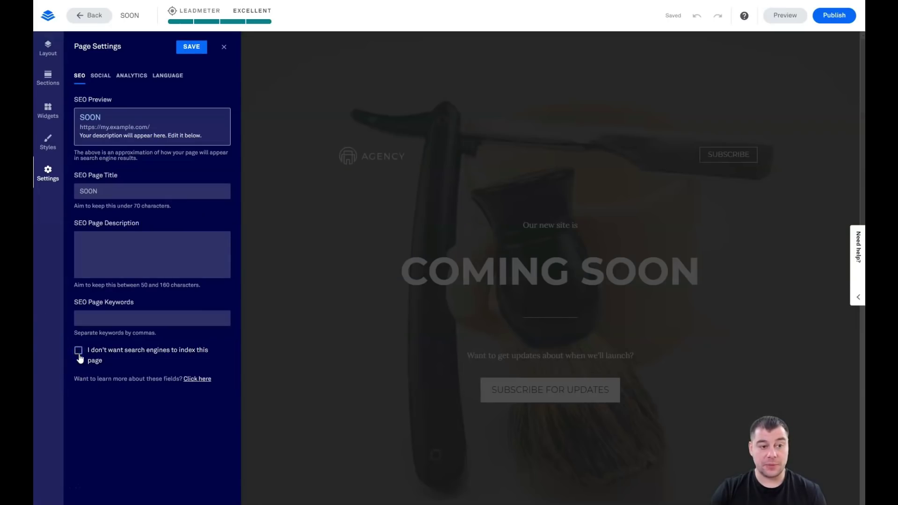
left_click(103, 77)
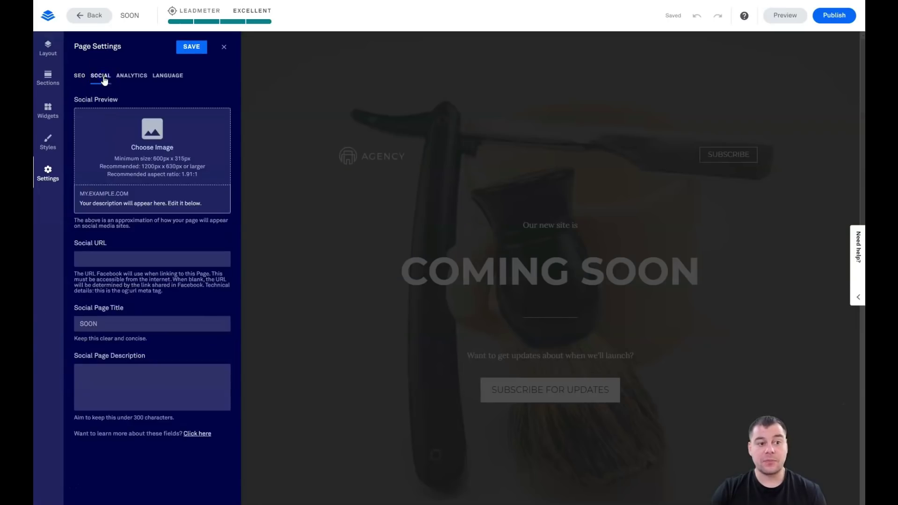
left_click(131, 80)
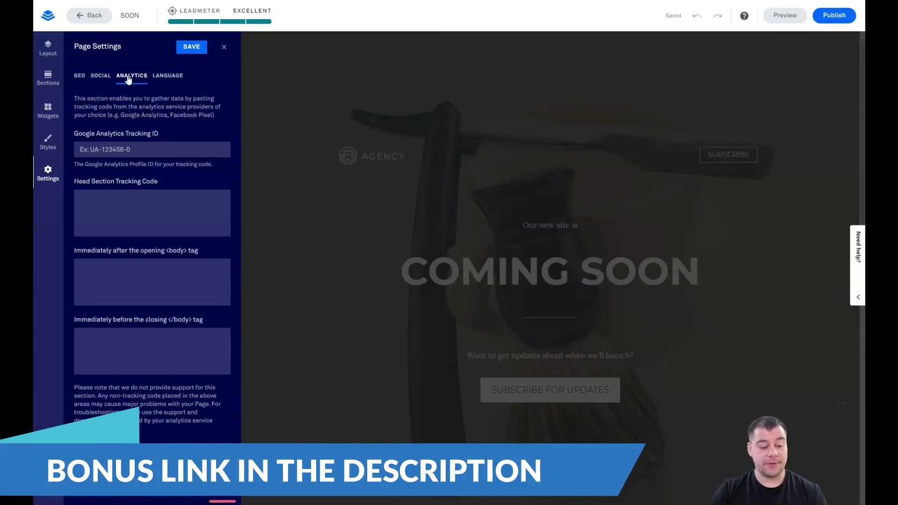
left_click(166, 77)
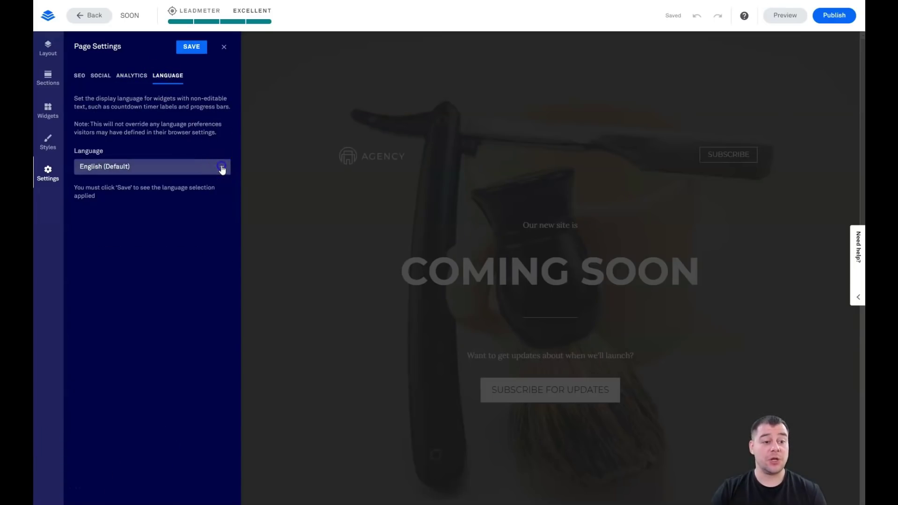
left_click(222, 168)
left_click(222, 167)
left_click(224, 47)
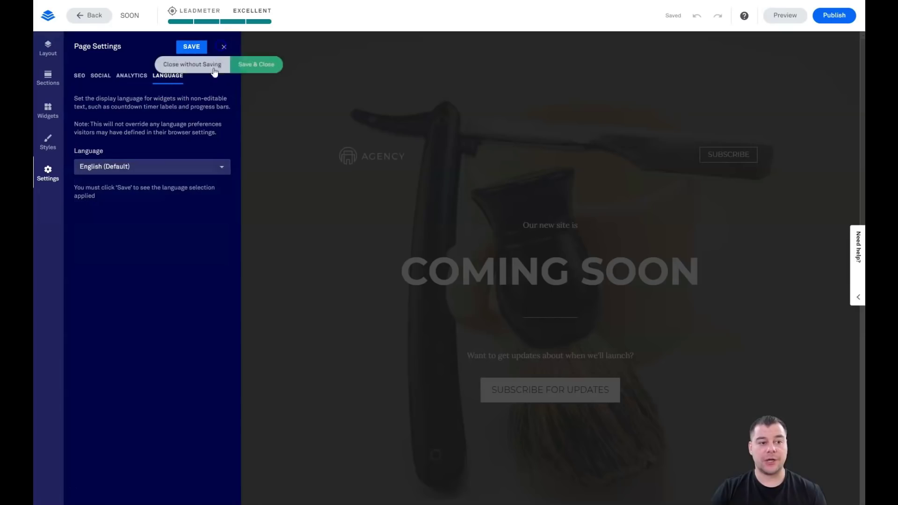
Save & Close the page settings, then scroll through the hero and the Blank 1 video section.
left_click(247, 67)
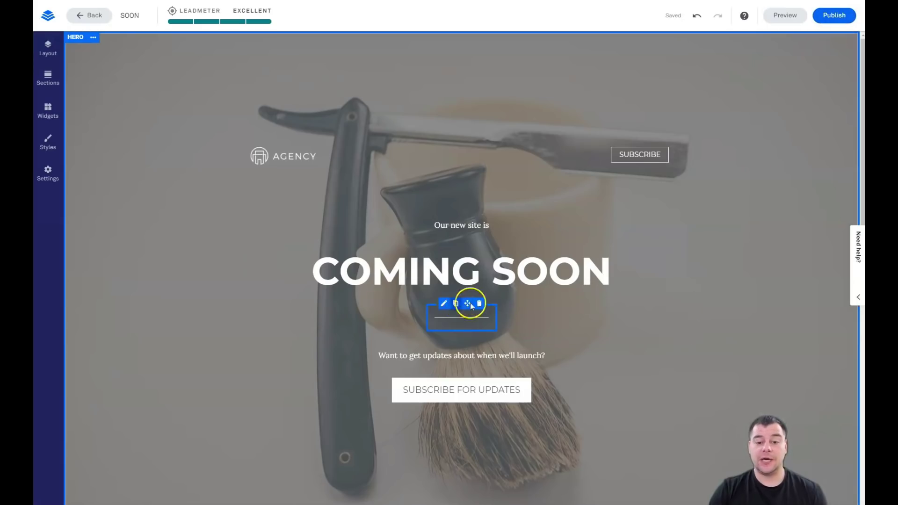
scroll(473, 301, "down", 10)
scroll(499, 306, "down", 2)
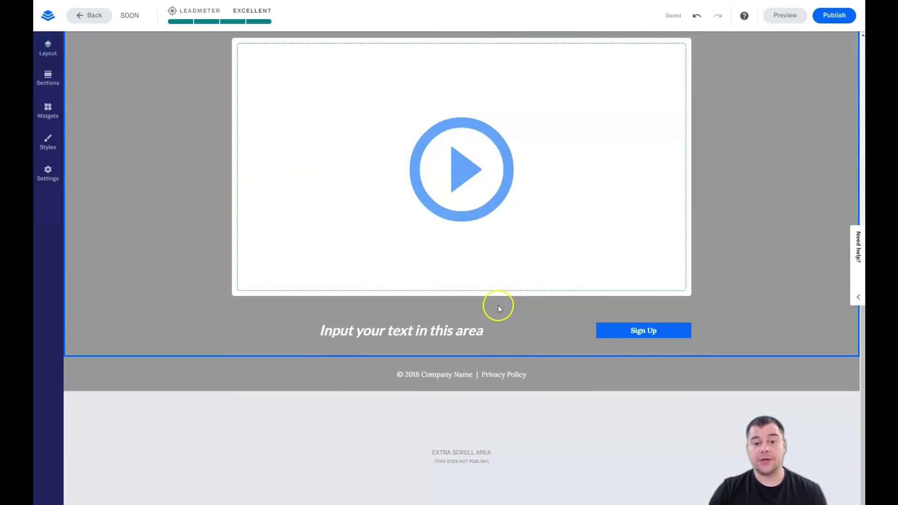
scroll(498, 305, "up", 10)
scroll(501, 311, "up", 2)
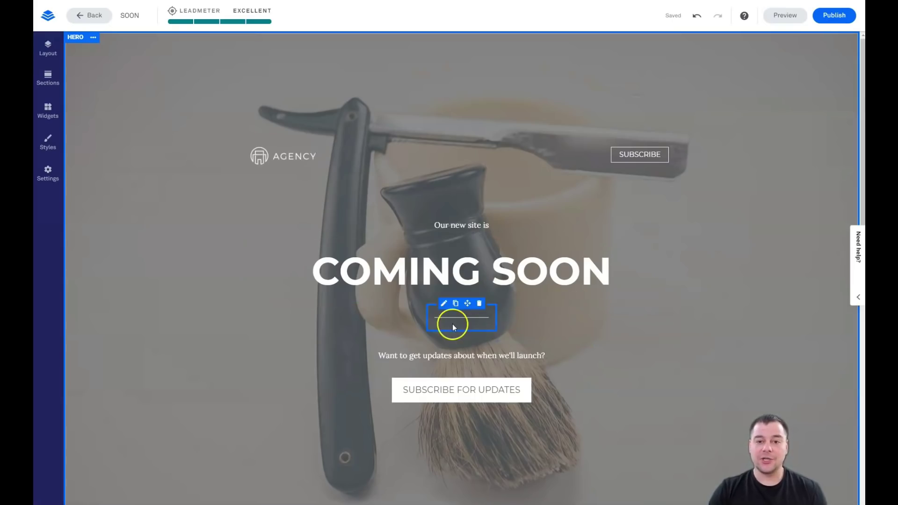
scroll(442, 248, "down", 2)
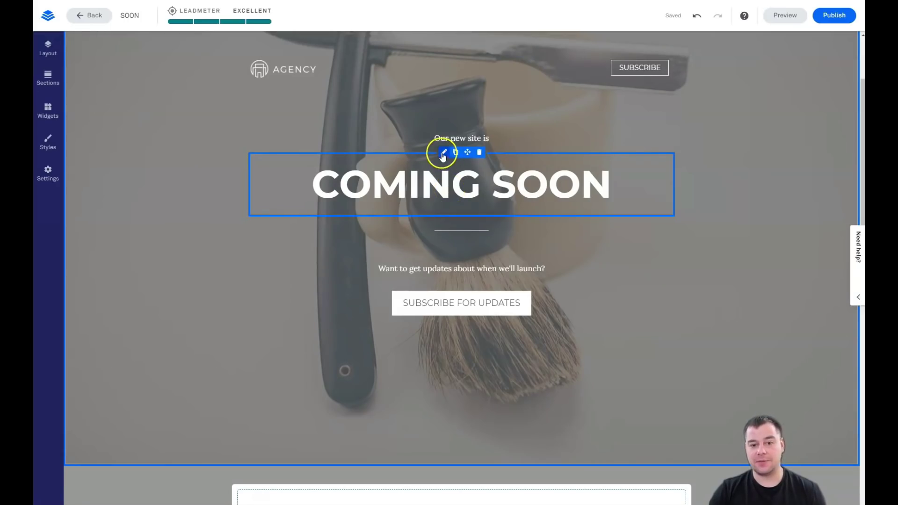
mouse_move(271, 74)
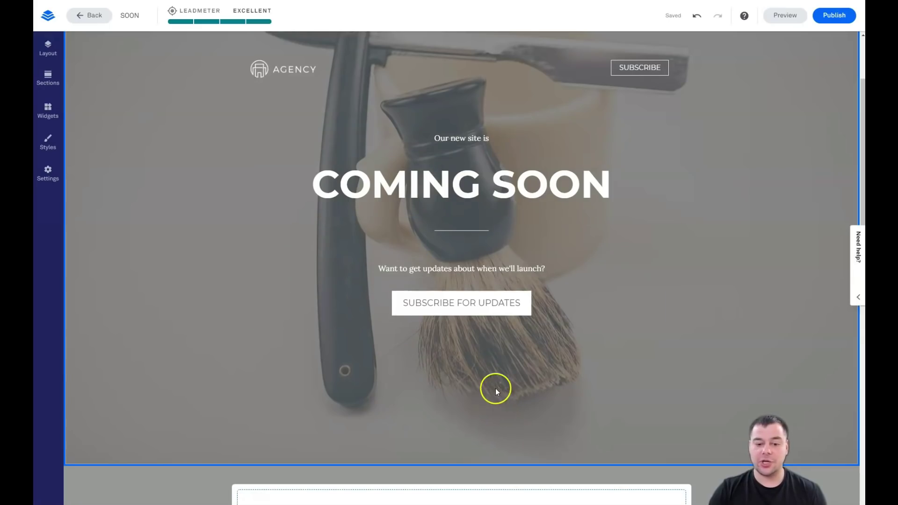
scroll(496, 389, "down", 7)
scroll(495, 392, "up", 7)
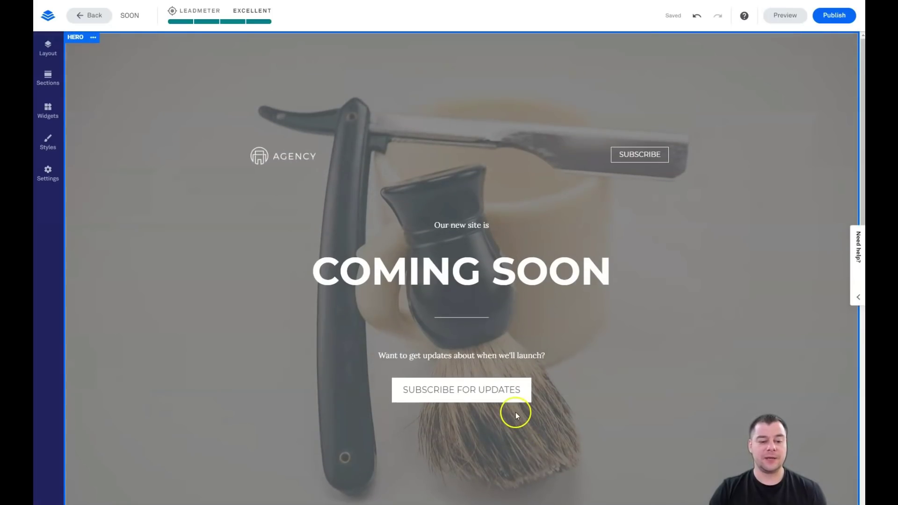
scroll(515, 412, "down", 1)
scroll(516, 412, "up", 1)
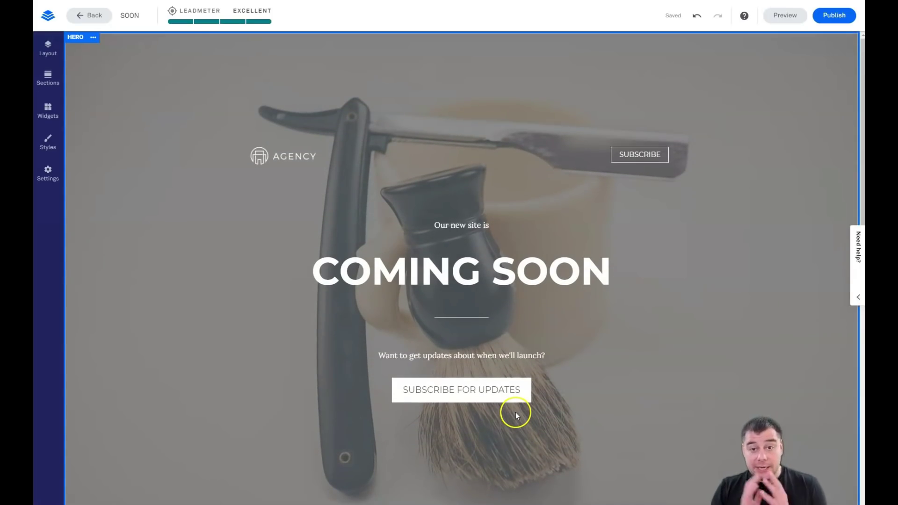